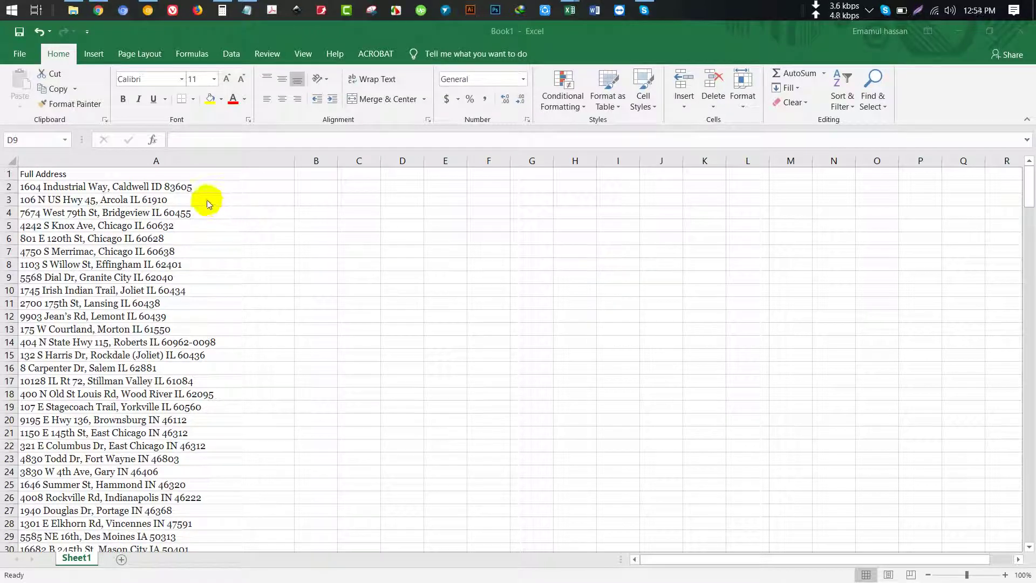
# Open the first address cell and highlight its street portion to inspect it.
pyautogui.doubleClick(68, 186)
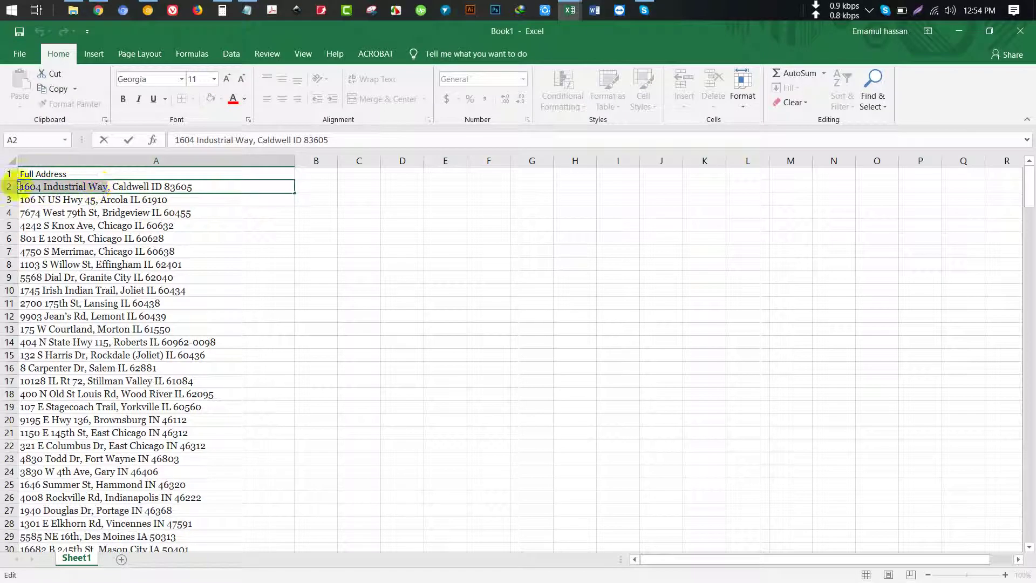
pyautogui.moveTo(19, 184); pyautogui.dragTo(115, 186)
pyautogui.click(135, 186)
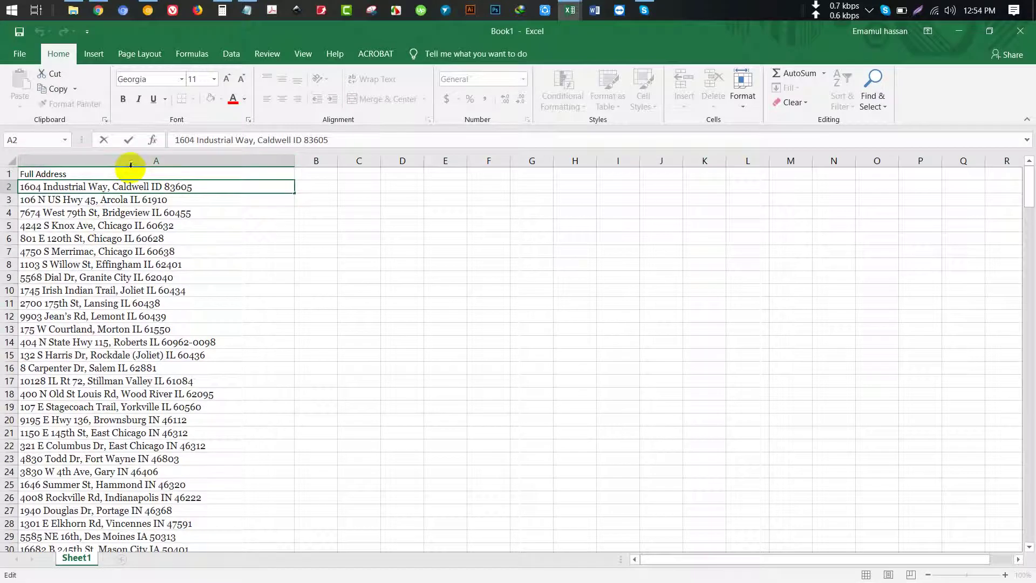
# Copy the entire Full Address column A and paste it into column B.
pyautogui.click(133, 161)
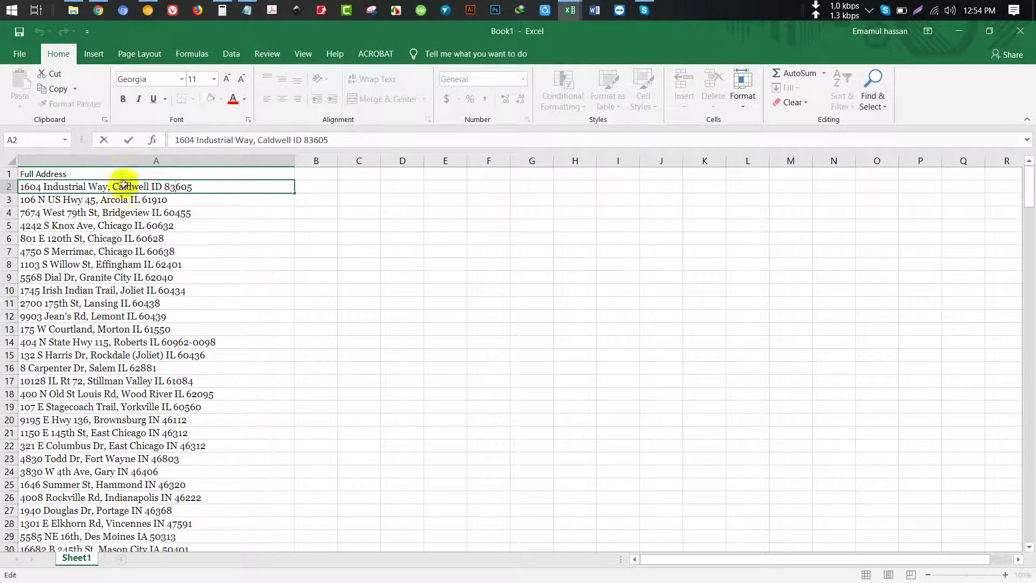
pyautogui.click(135, 159)
pyautogui.hotkey('ctrl', 'c')
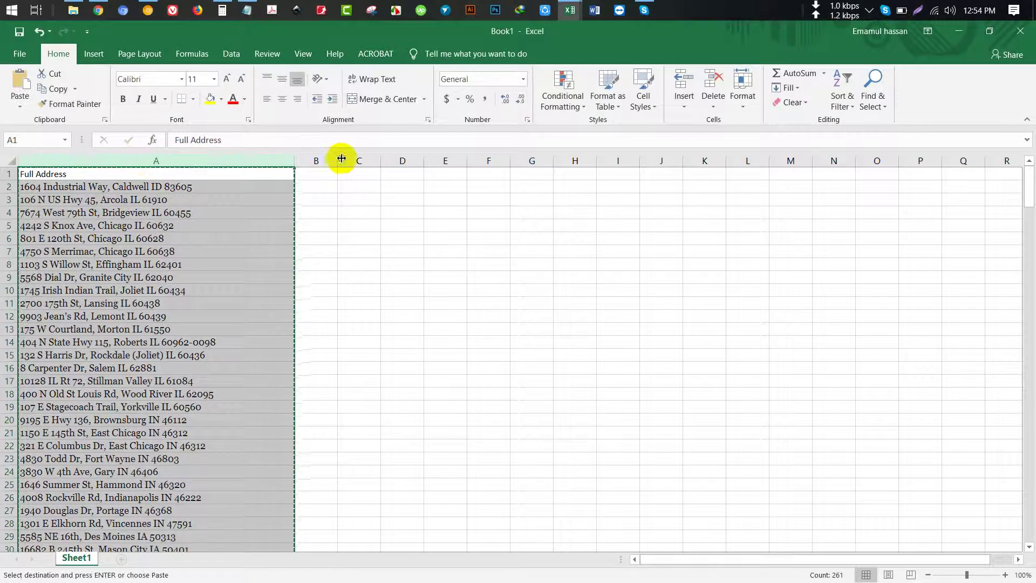
pyautogui.click(319, 171)
pyautogui.click(317, 161)
pyautogui.hotkey('ctrl', 'v')
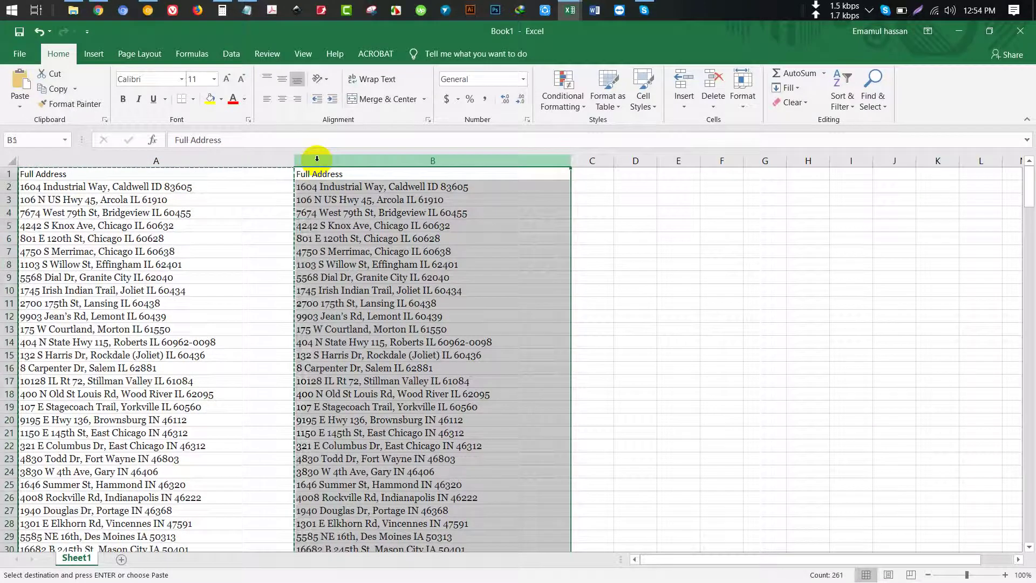
pyautogui.click(372, 227)
pyautogui.click(304, 167)
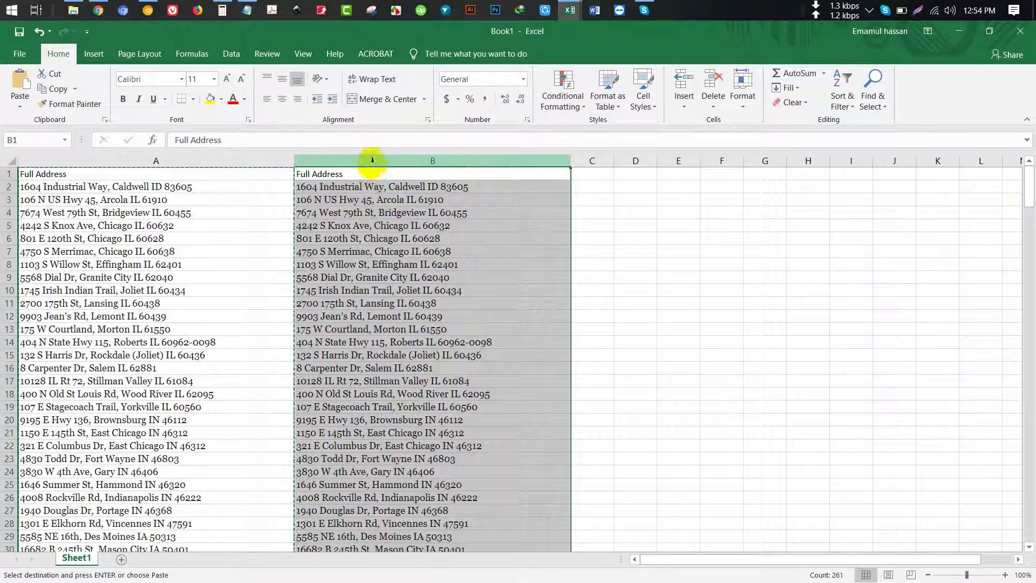
# Run Text to Columns on column B as Delimited, using a comma instead of Tab as the separator.
pyautogui.click(240, 56)
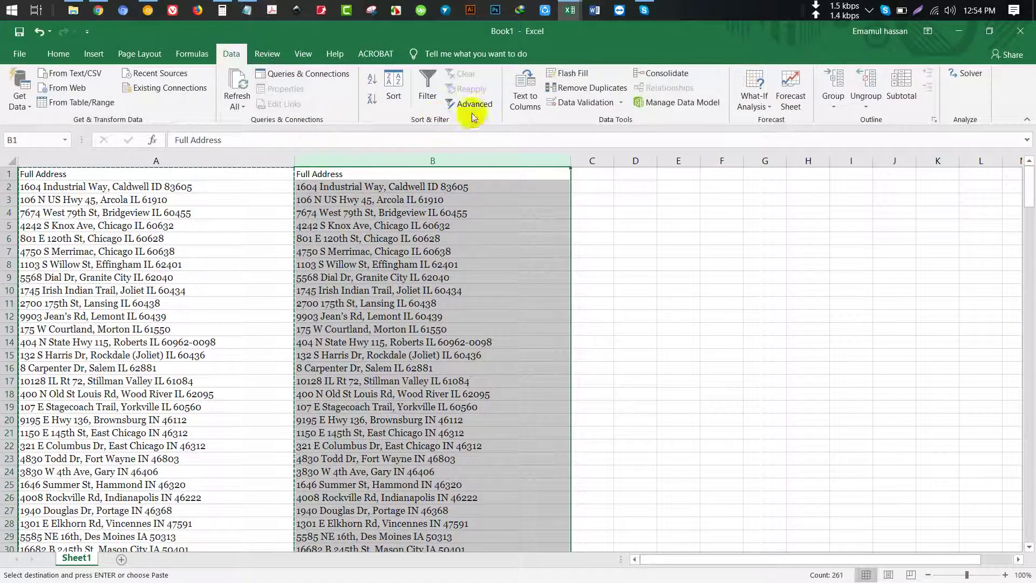
pyautogui.click(525, 89)
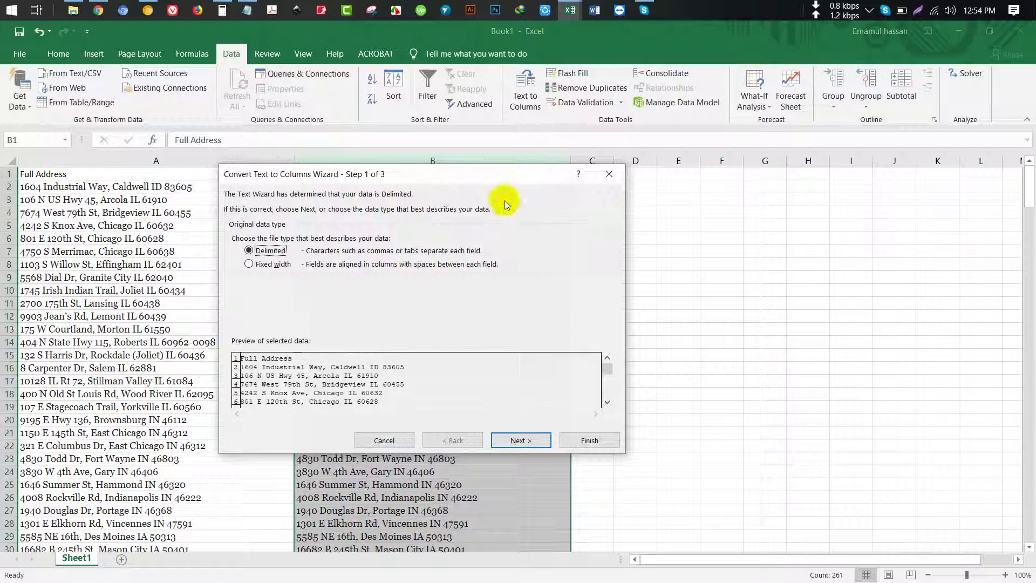
pyautogui.moveTo(481, 178); pyautogui.dragTo(885, 183)
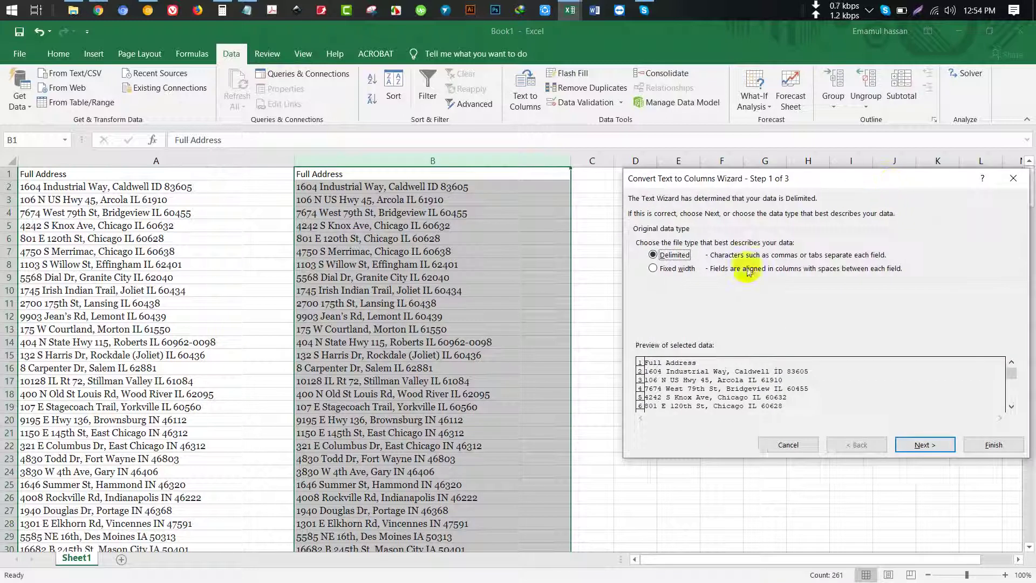
pyautogui.click(913, 446)
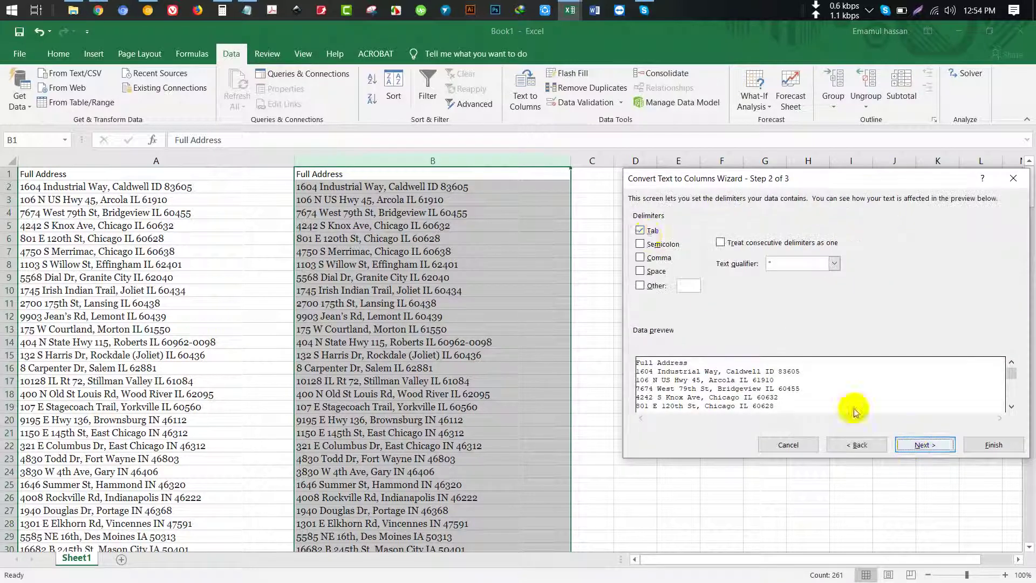
pyautogui.click(641, 231)
pyautogui.click(687, 285)
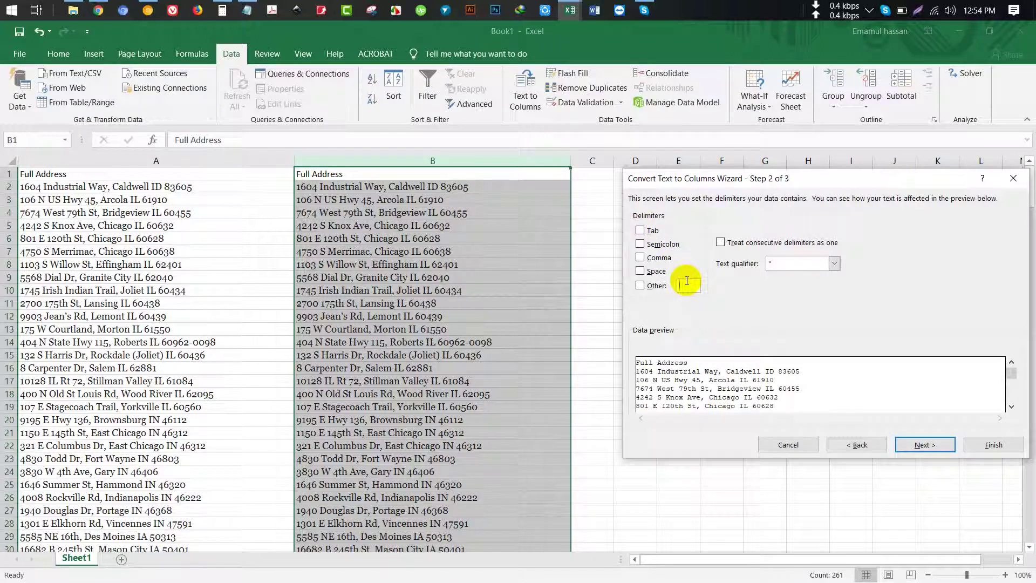
pyautogui.click(640, 285)
pyautogui.click(683, 286)
pyautogui.write(',')
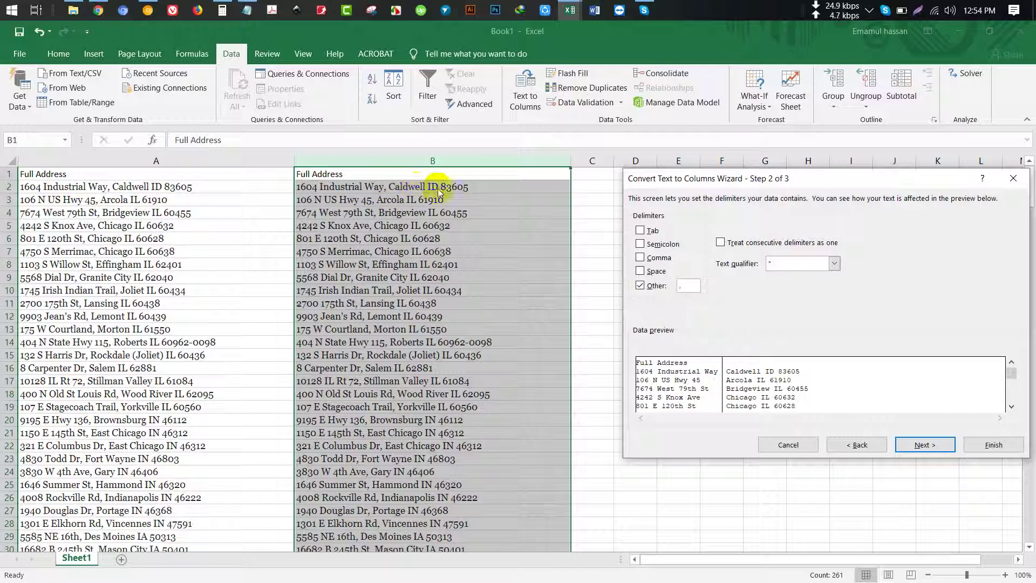
pyautogui.click(926, 447)
# Finish the comma split and AutoFit columns B and C to their contents.
pyautogui.click(988, 444)
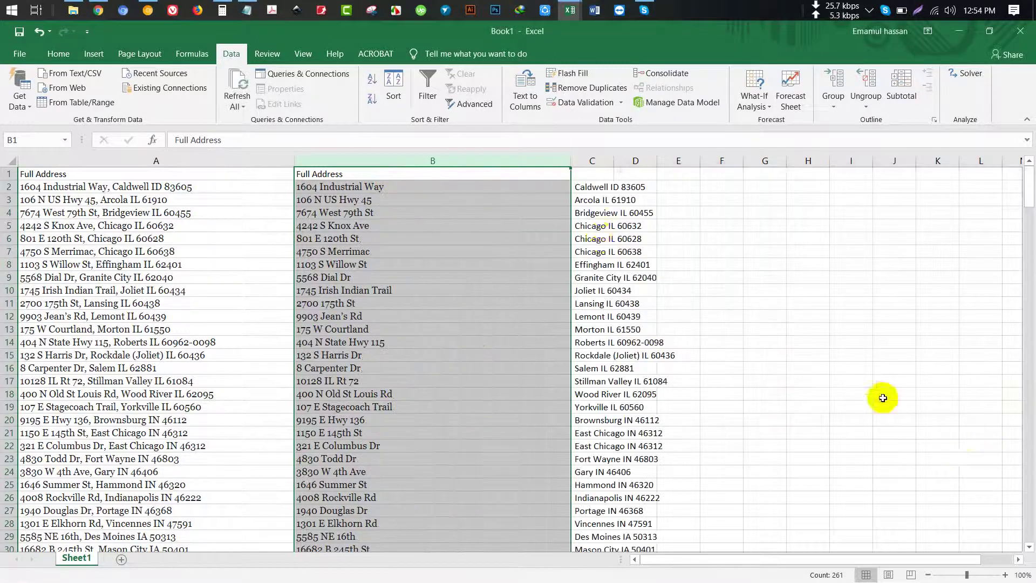
pyautogui.doubleClick(571, 161)
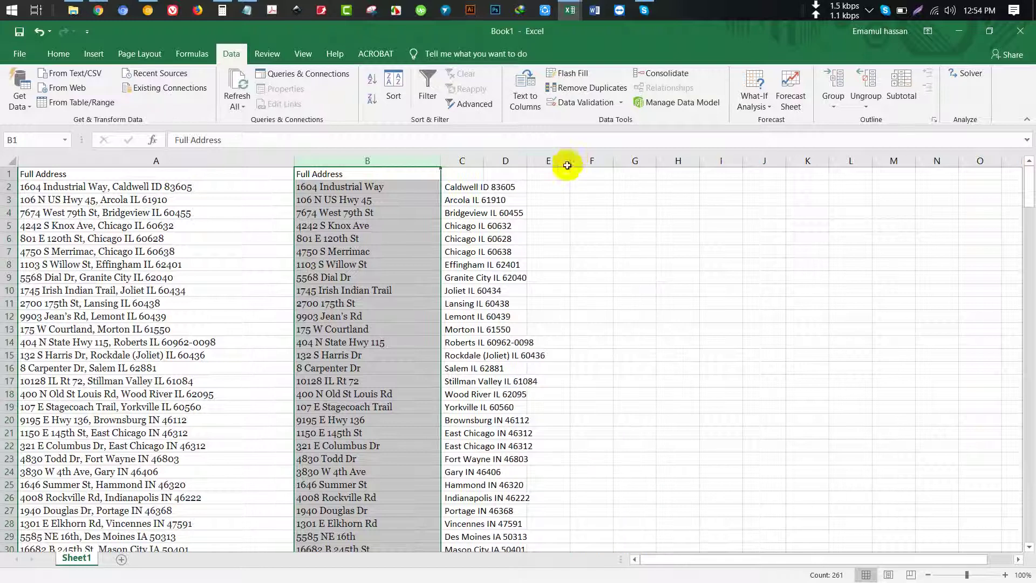
pyautogui.doubleClick(484, 161)
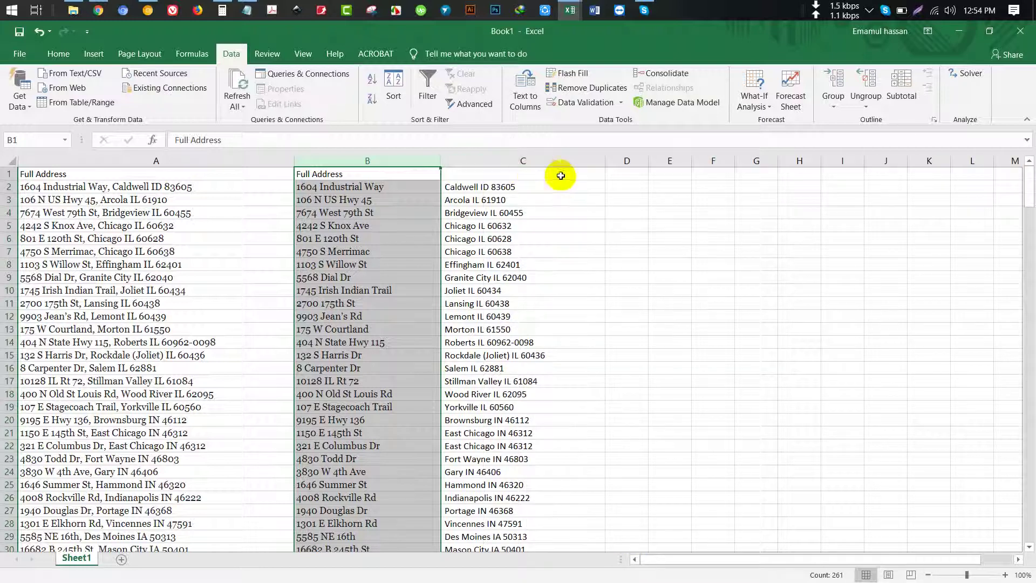
# Select column D and scroll through the rows to find spilled-over text.
pyautogui.click(615, 161)
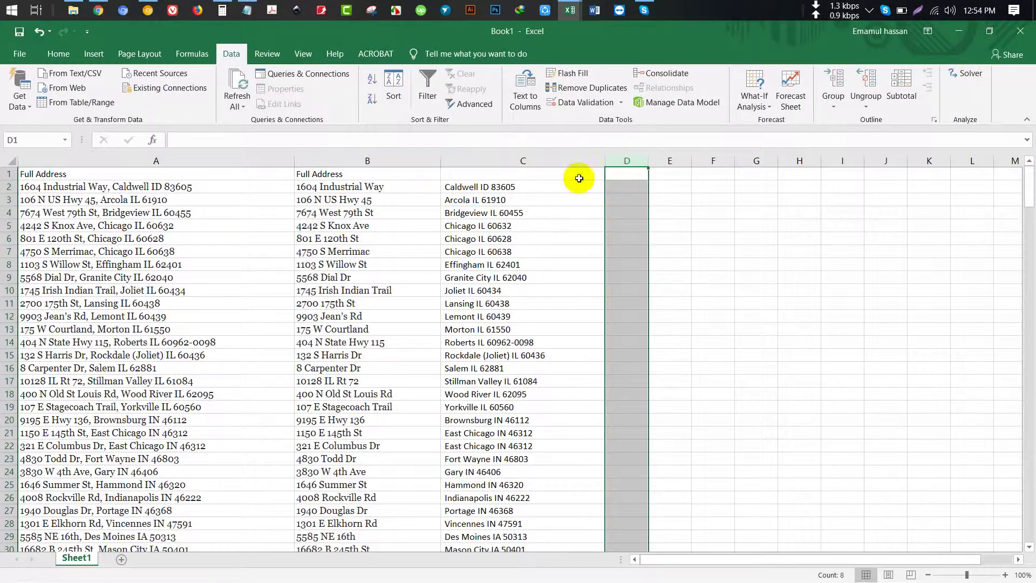
pyautogui.scroll(-6, 507, 241)
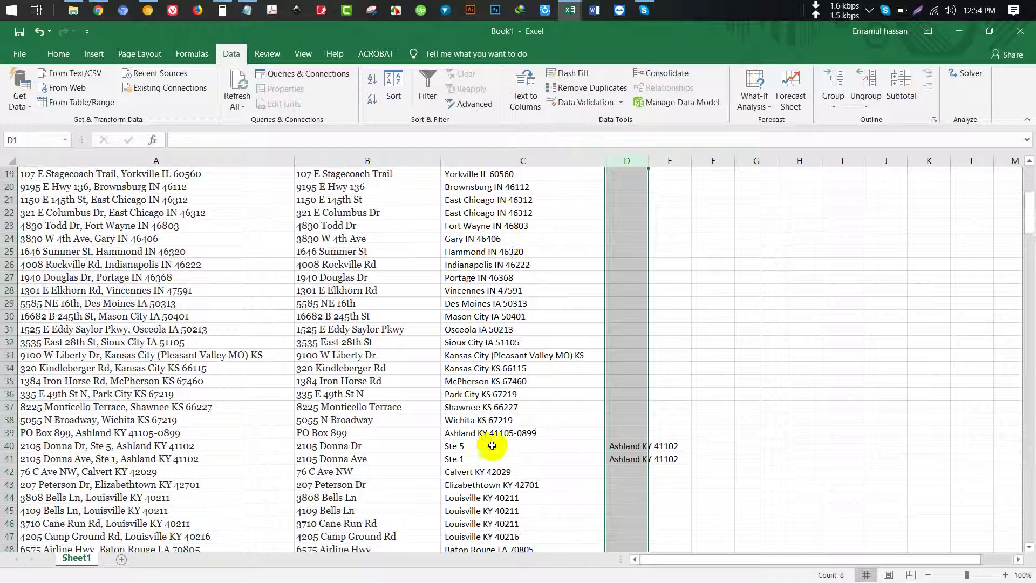
pyautogui.scroll(-3, 517, 381)
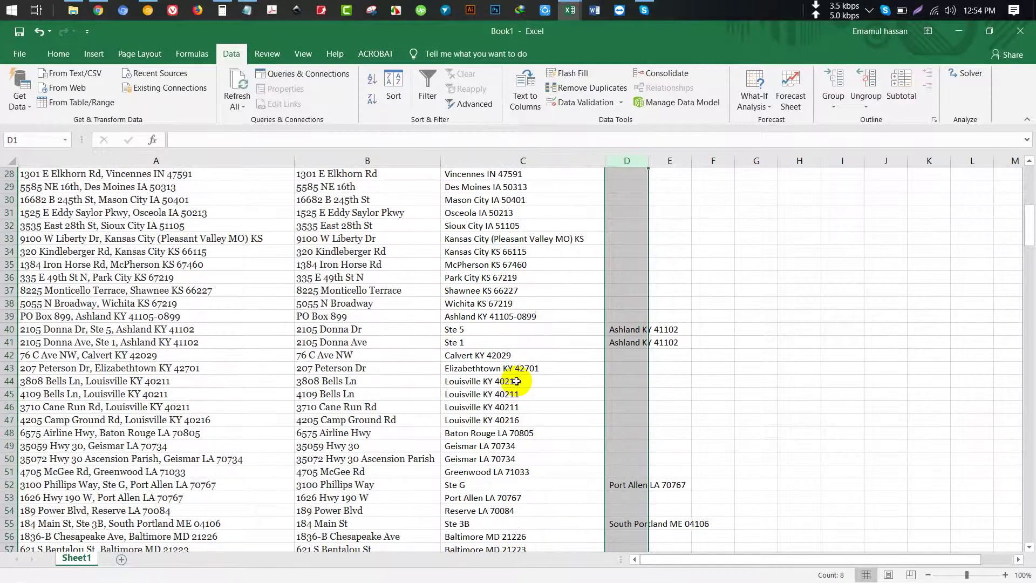
pyautogui.scroll(9, 517, 380)
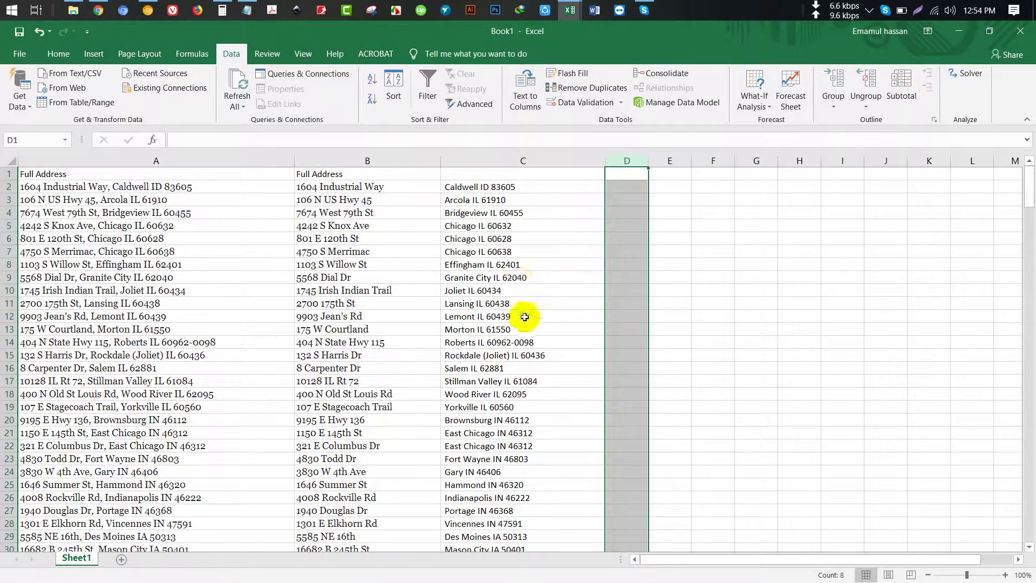
pyautogui.scroll(-1, 527, 380)
pyautogui.scroll(-10, 593, 270)
pyautogui.scroll(2, 588, 195)
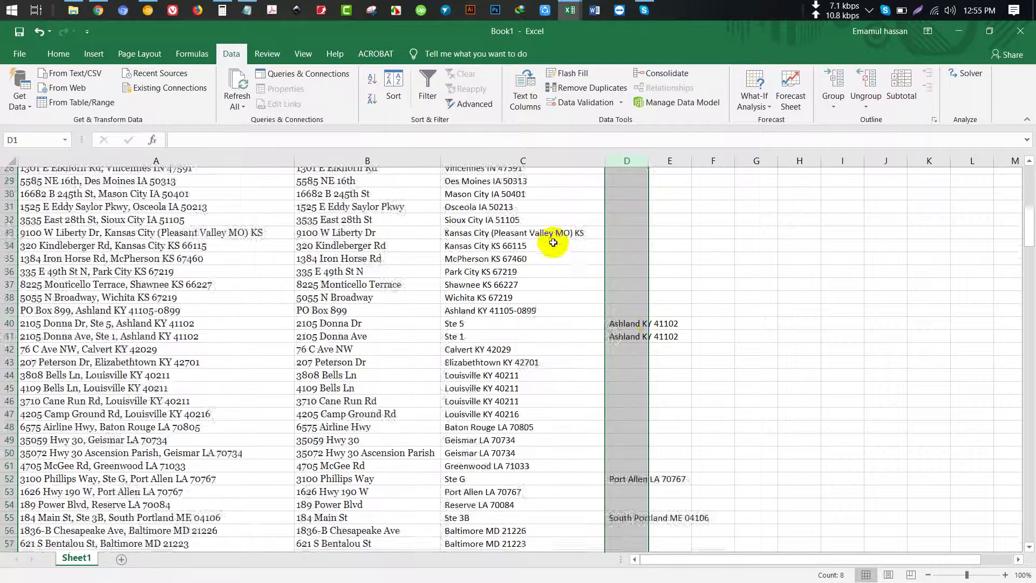
pyautogui.scroll(9, 486, 216)
# Insert an empty column before the Full Address column.
pyautogui.click(144, 161)
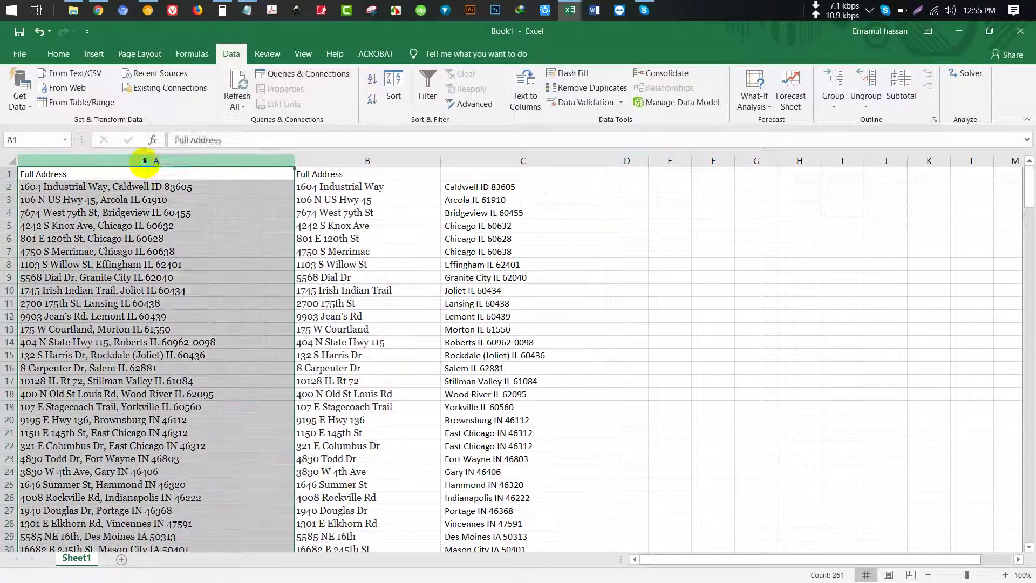
pyautogui.rightClick(145, 162)
pyautogui.click(176, 257)
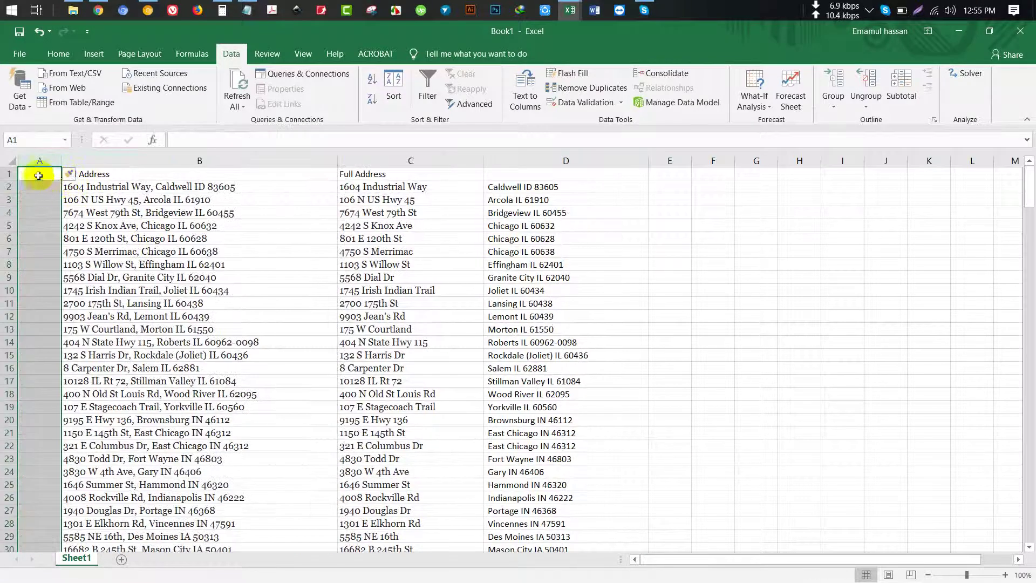
pyautogui.click(37, 176)
# Enter 1 in A2 and fill it down as a 1, 2, 3 series for every address row.
pyautogui.click(35, 185)
pyautogui.write('1')
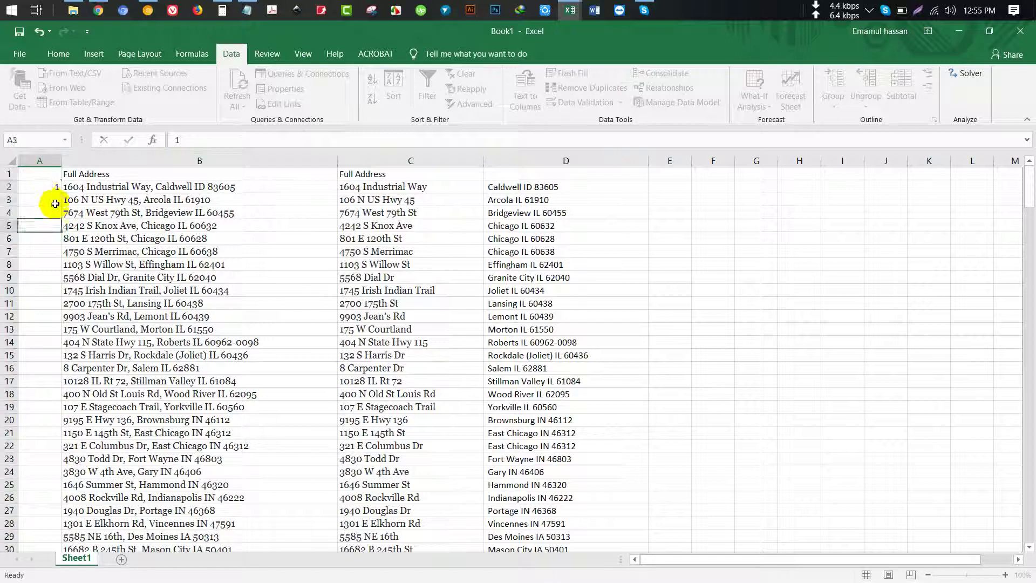
pyautogui.press('Return')
pyautogui.click(36, 186)
pyautogui.doubleClick(60, 192)
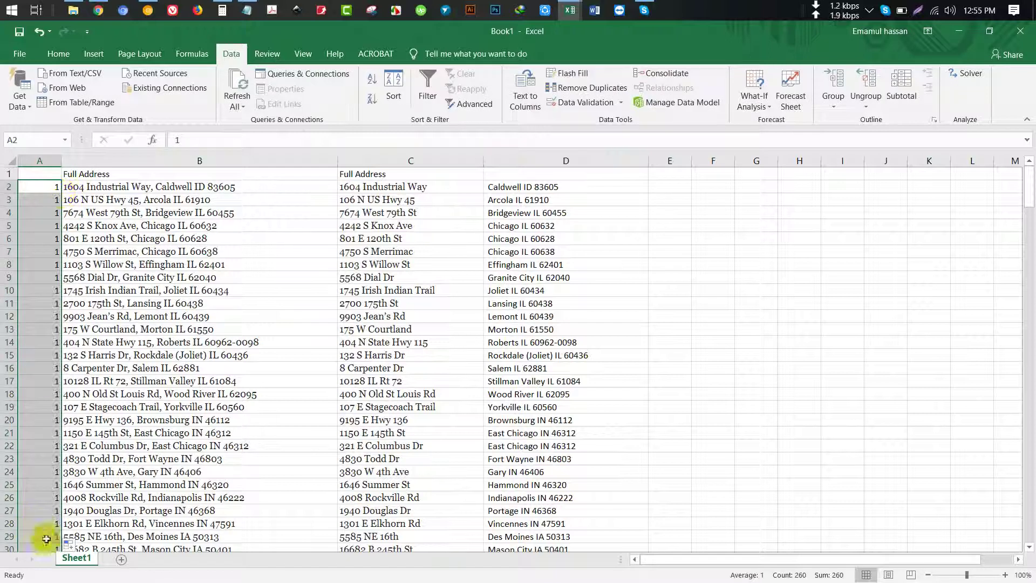
pyautogui.click(74, 543)
pyautogui.click(86, 488)
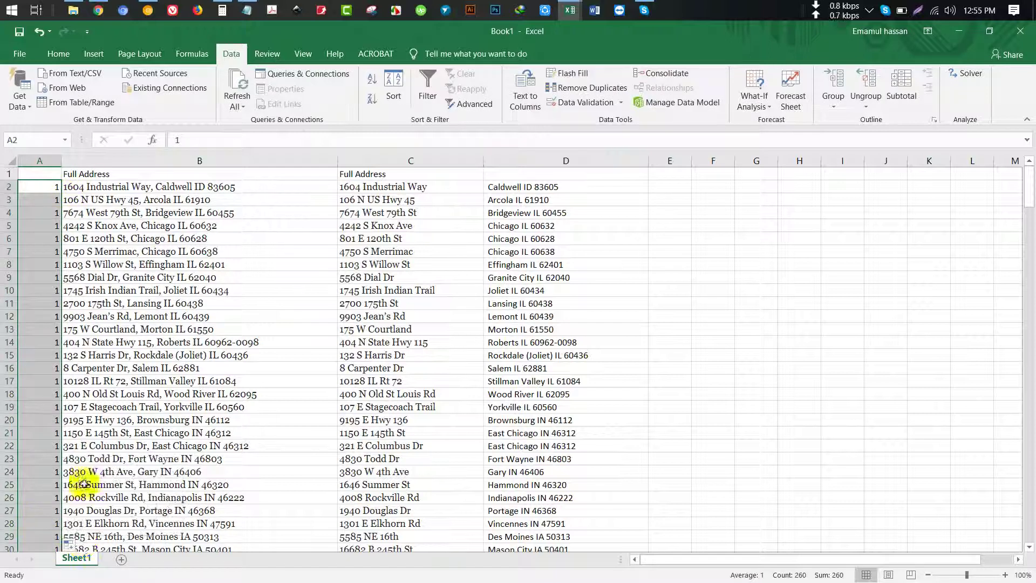
pyautogui.click(35, 173)
pyautogui.click(9, 157)
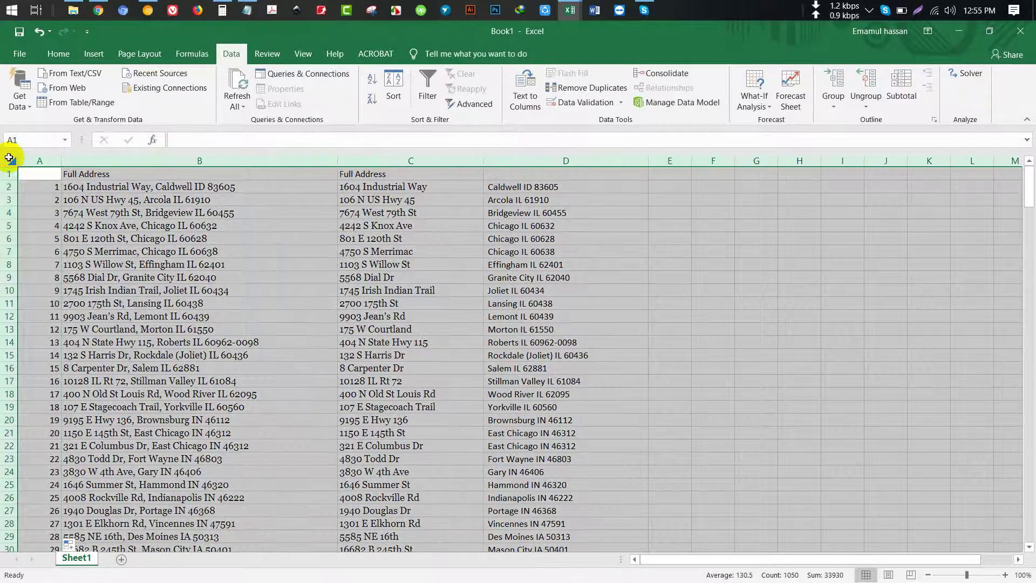
# Add filter dropdowns to the headers and sort all rows A to Z by column E.
pyautogui.click(420, 93)
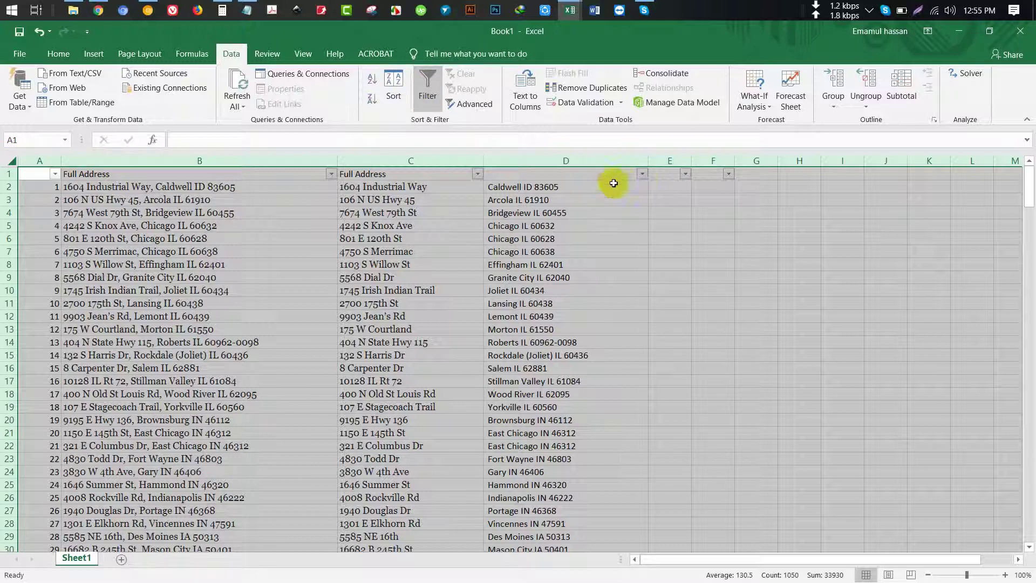
pyautogui.click(685, 173)
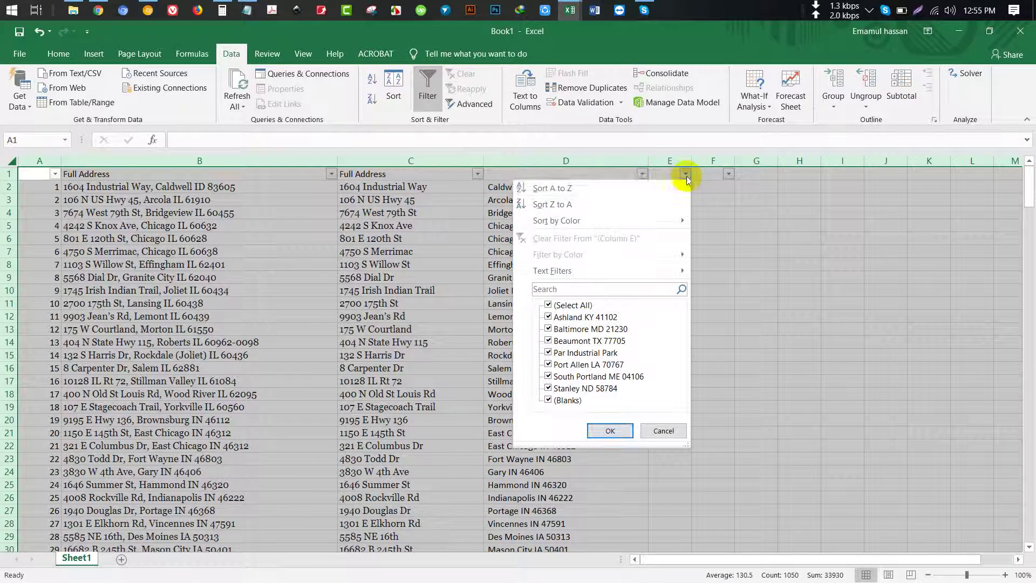
pyautogui.click(642, 186)
pyautogui.click(671, 186)
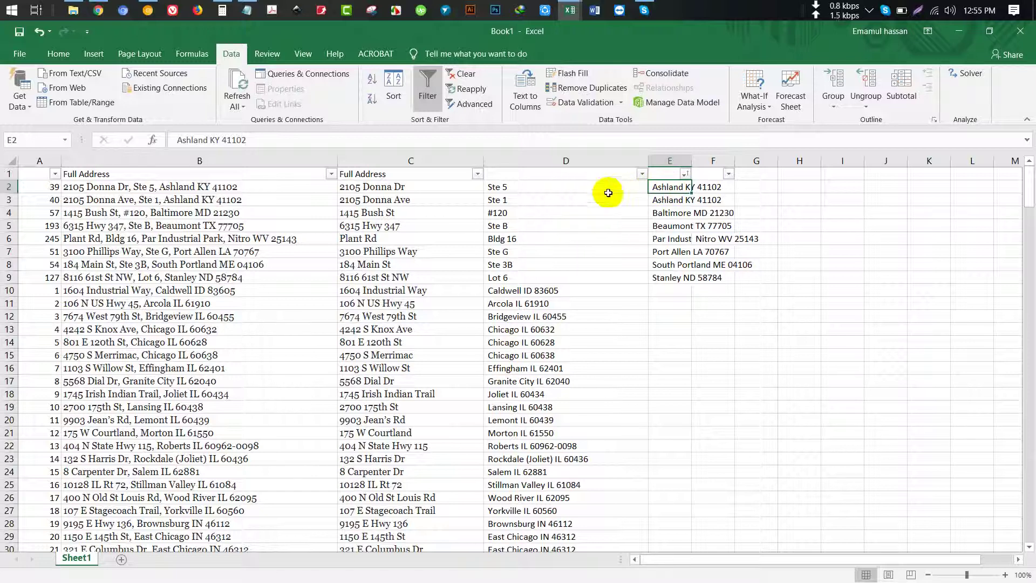
# Move Ste 5 and Ste 1 from D2 and D3 onto the streets in C2 and C3.
pyautogui.doubleClick(521, 187)
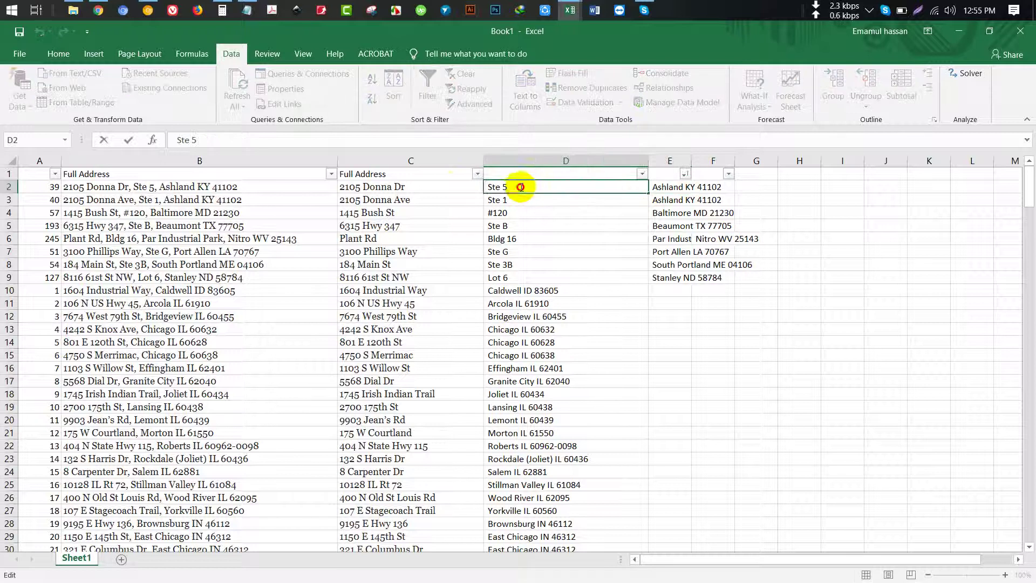
pyautogui.press('BackSpace')
pyautogui.press('BackSpace')
pyautogui.press('BackSpace')
pyautogui.click(428, 186)
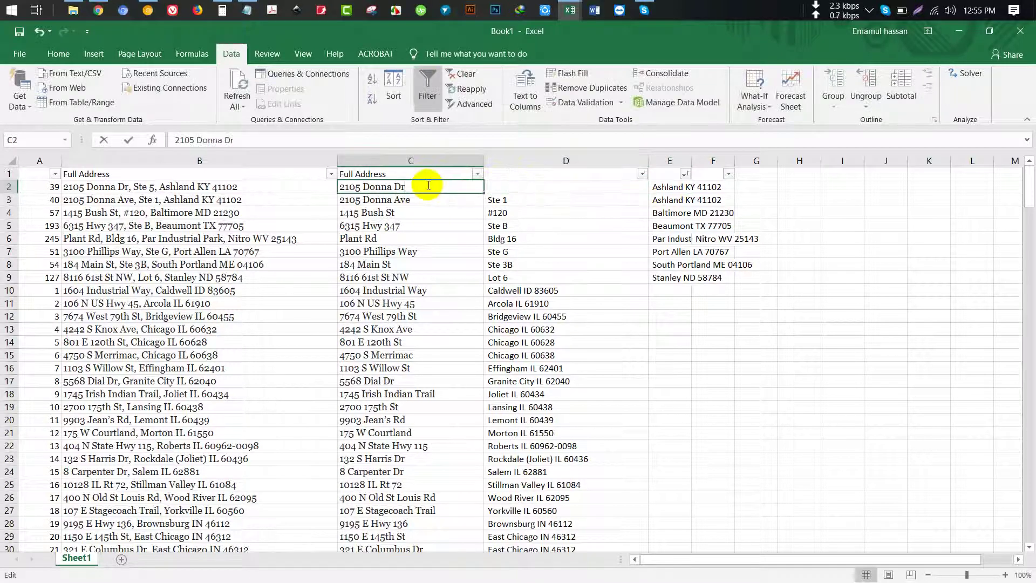
pyautogui.doubleClick(428, 186)
pyautogui.write('Ste 5')
pyautogui.click(509, 200)
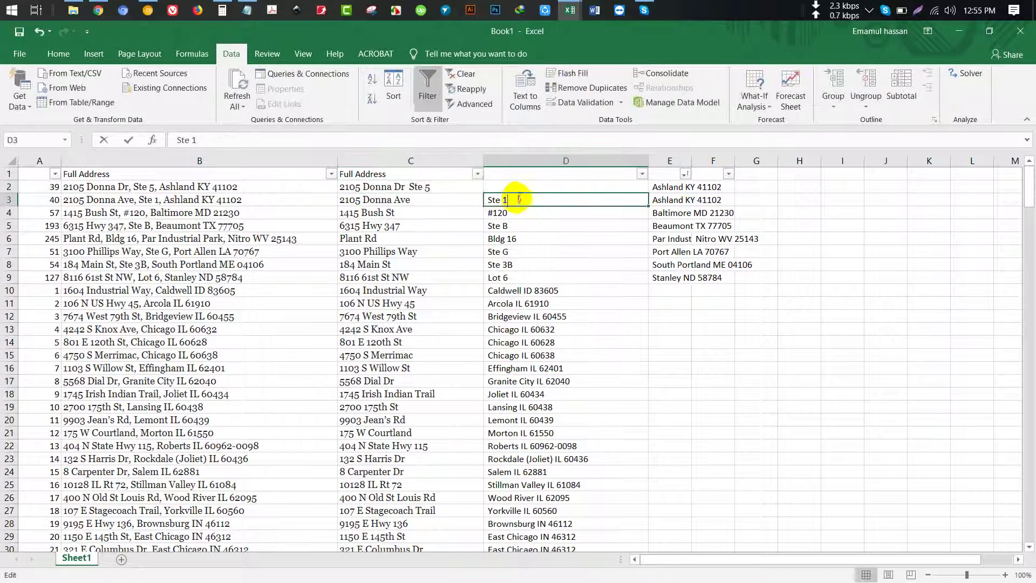
pyautogui.press('BackSpace')
pyautogui.click(446, 197)
pyautogui.doubleClick(446, 197)
pyautogui.write('Ste 1')
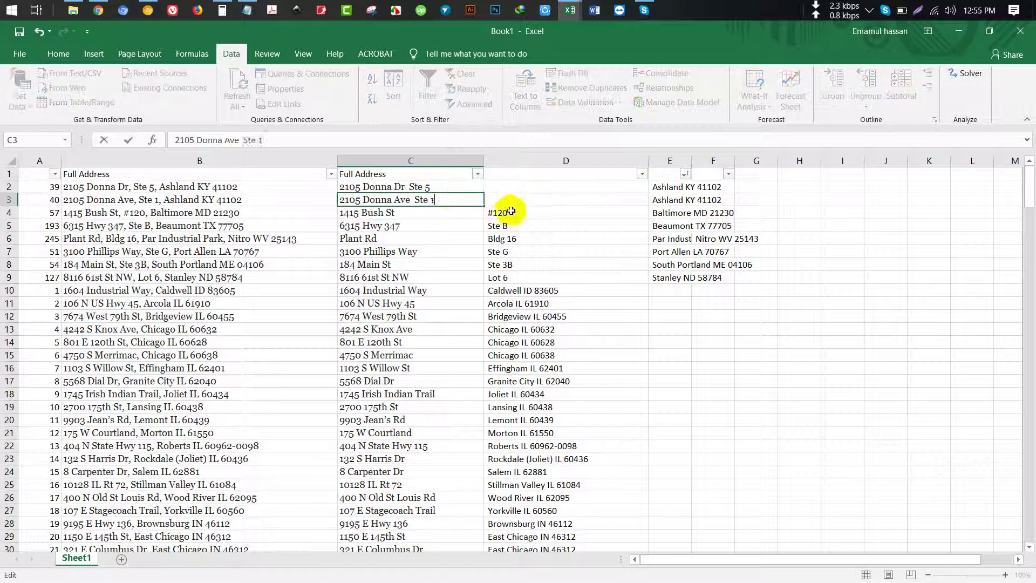
# Move #120 and Ste B from D4 and D5 onto the streets in C4 and C5.
pyautogui.click(515, 214)
pyautogui.doubleClick(515, 214)
pyautogui.moveTo(515, 214); pyautogui.dragTo(460, 211)
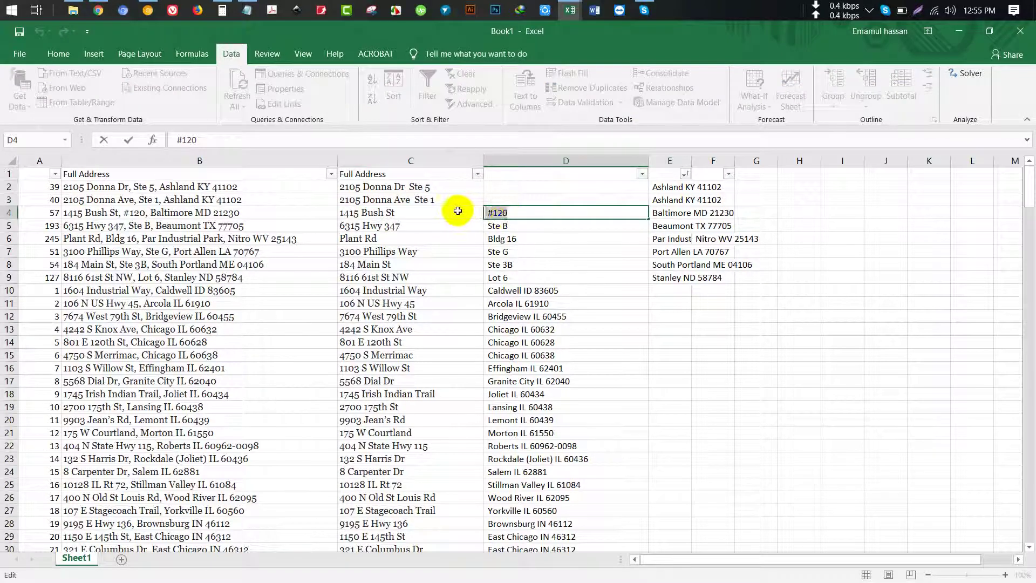
pyautogui.press('BackSpace')
pyautogui.click(457, 211)
pyautogui.doubleClick(455, 211)
pyautogui.write('#120')
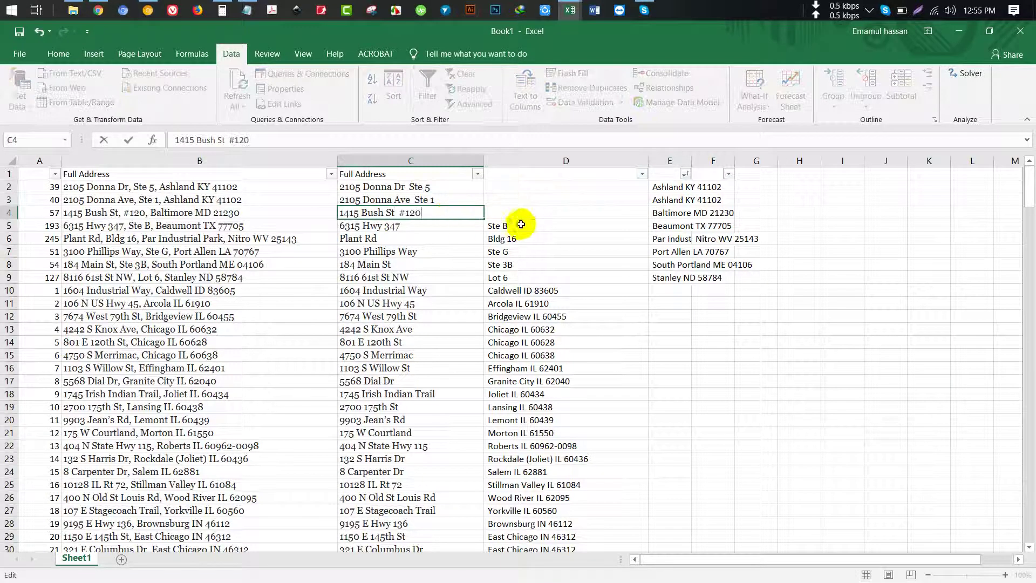
pyautogui.click(516, 225)
pyautogui.doubleClick(516, 226)
pyautogui.moveTo(516, 226); pyautogui.dragTo(471, 222)
pyautogui.press('BackSpace')
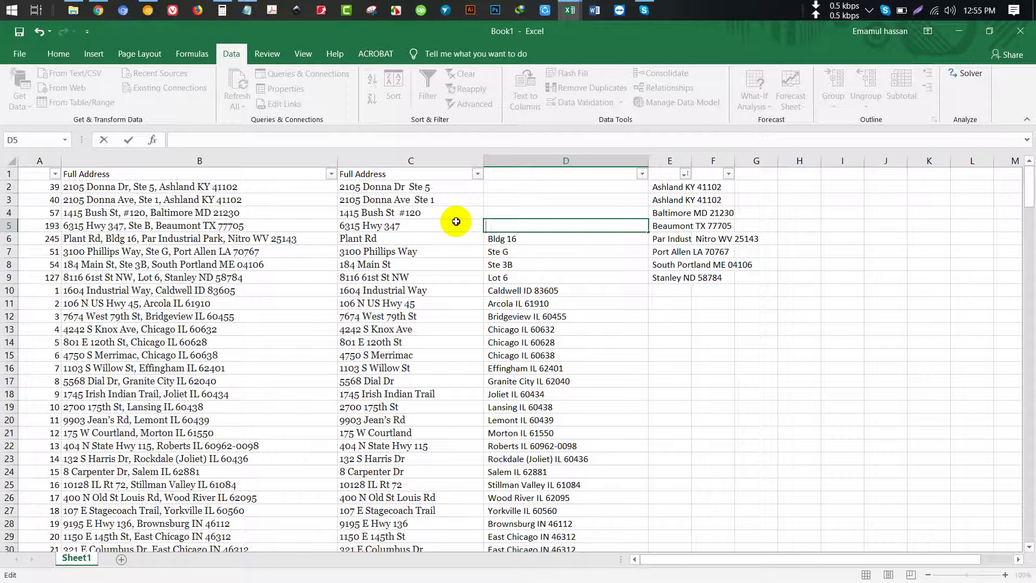
pyautogui.click(456, 222)
pyautogui.doubleClick(456, 221)
pyautogui.write('Ste B')
# Move Bldg 16 and Ste G from D6 and D7 onto the streets in C6 and C7.
pyautogui.click(528, 239)
pyautogui.doubleClick(528, 239)
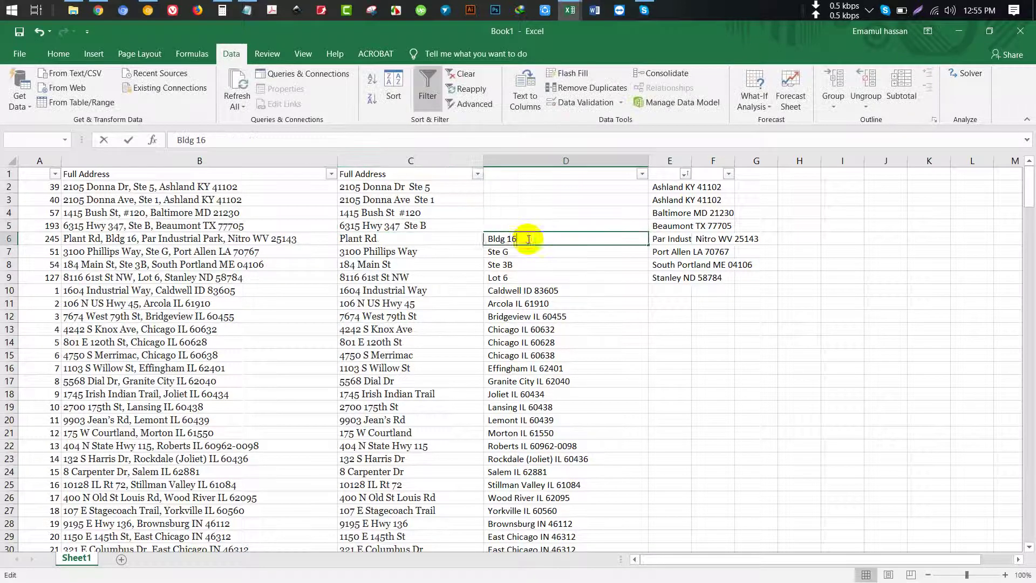
pyautogui.moveTo(528, 240); pyautogui.dragTo(461, 238)
pyautogui.press('BackSpace')
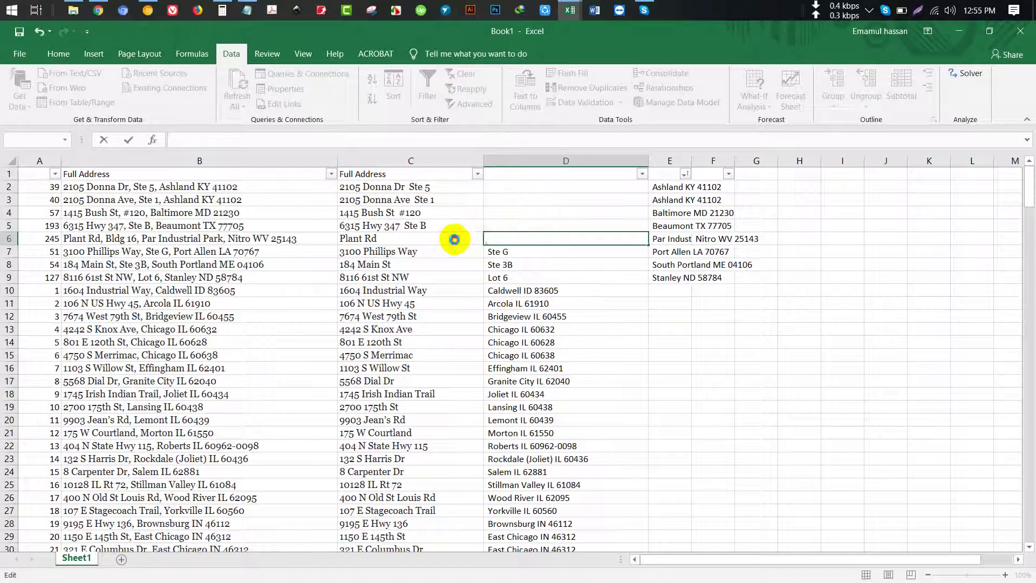
pyautogui.click(455, 240)
pyautogui.doubleClick(455, 239)
pyautogui.write('Bldg 16')
pyautogui.click(517, 250)
pyautogui.doubleClick(516, 250)
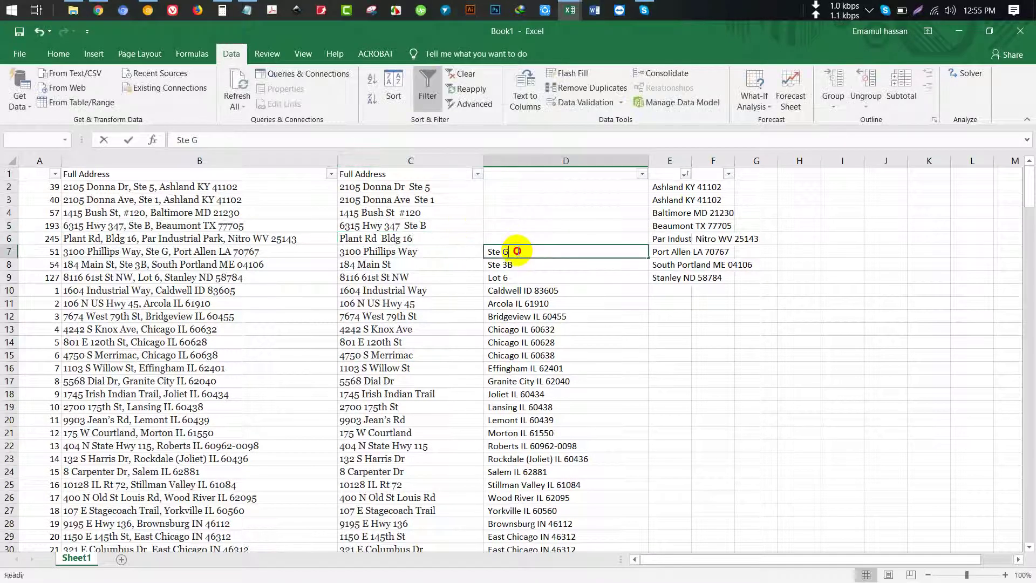
pyautogui.moveTo(516, 250); pyautogui.dragTo(466, 251)
pyautogui.press('BackSpace')
pyautogui.doubleClick(448, 252)
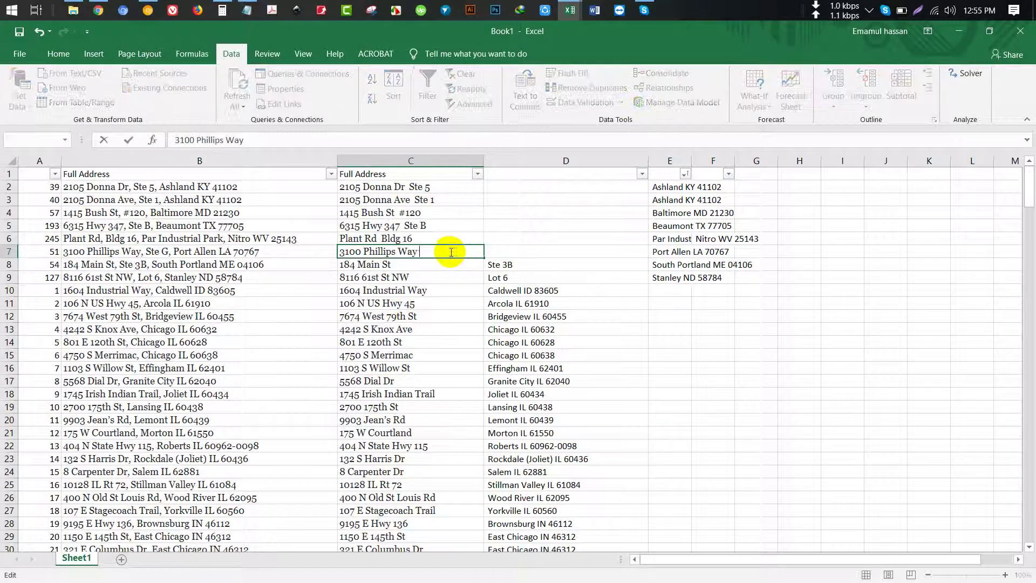
pyautogui.write('Ste G')
# Move Ste 3B and Lot 6 from D8 and D9 onto the streets in C8 and C9.
pyautogui.doubleClick(522, 264)
pyautogui.moveTo(522, 264); pyautogui.dragTo(464, 264)
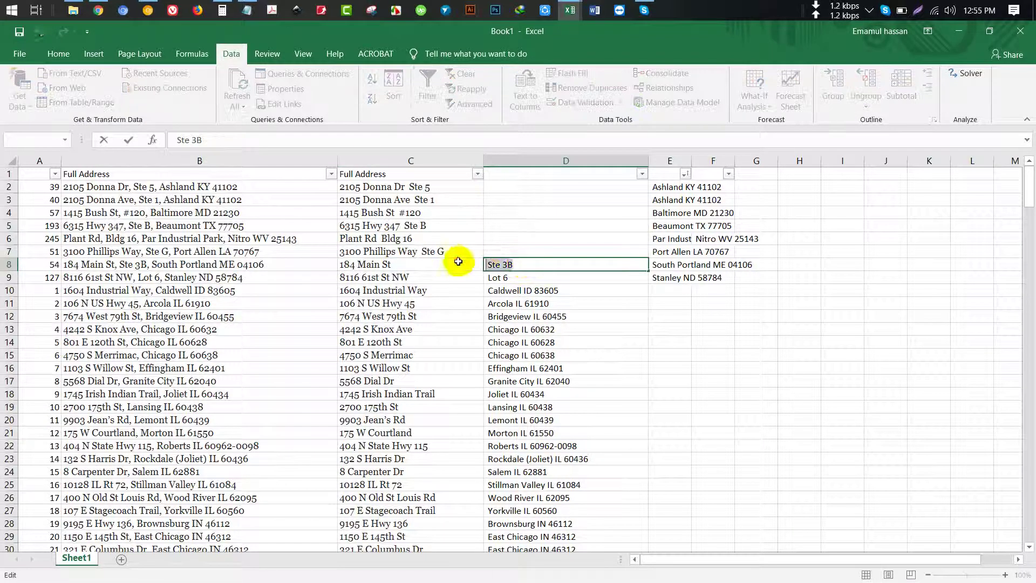
pyautogui.press('BackSpace')
pyautogui.doubleClick(441, 262)
pyautogui.write('Ste 3B')
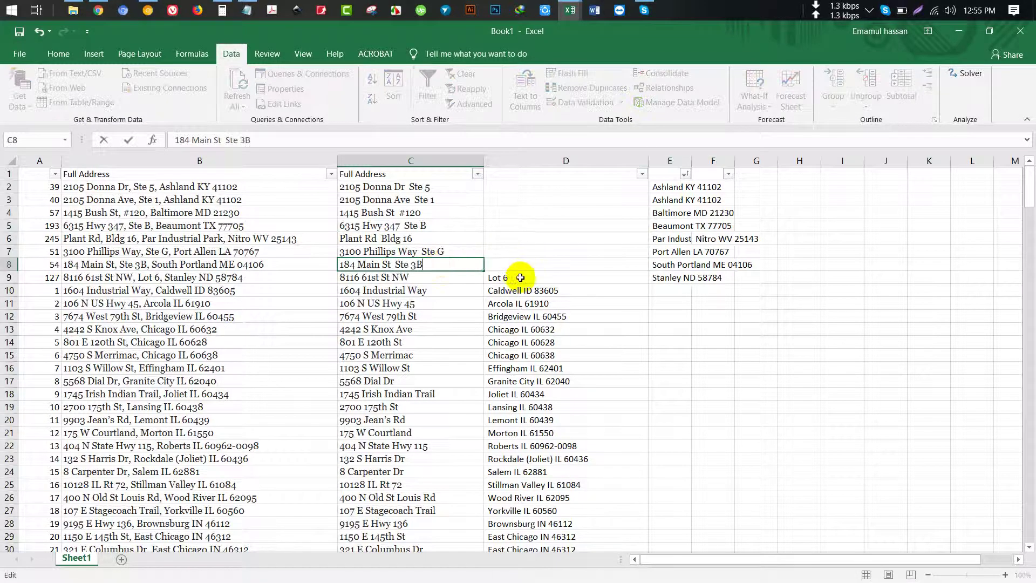
pyautogui.doubleClick(520, 277)
pyautogui.moveTo(520, 277); pyautogui.dragTo(473, 277)
pyautogui.press('BackSpace')
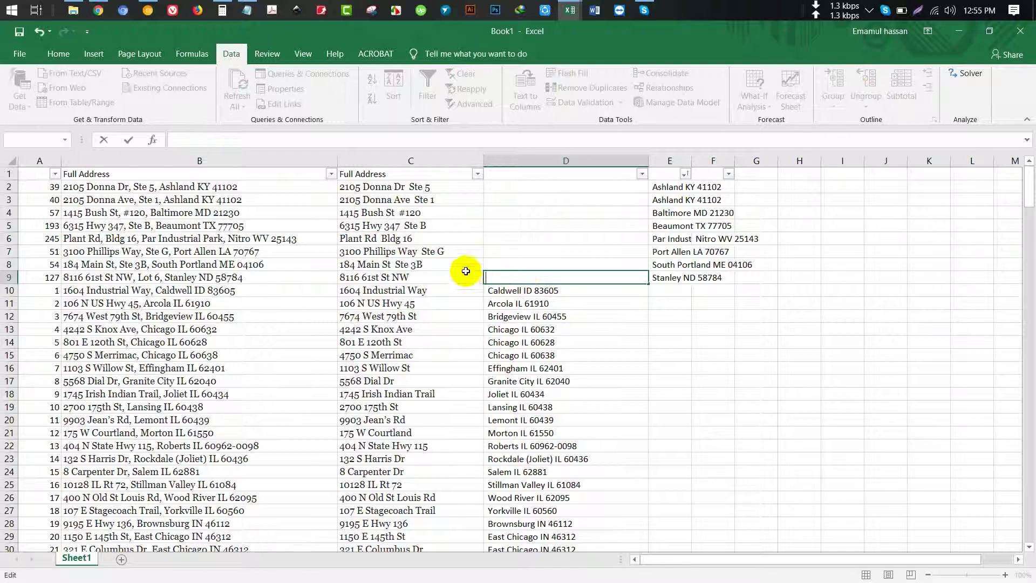
pyautogui.doubleClick(465, 278)
pyautogui.write('Lot 6')
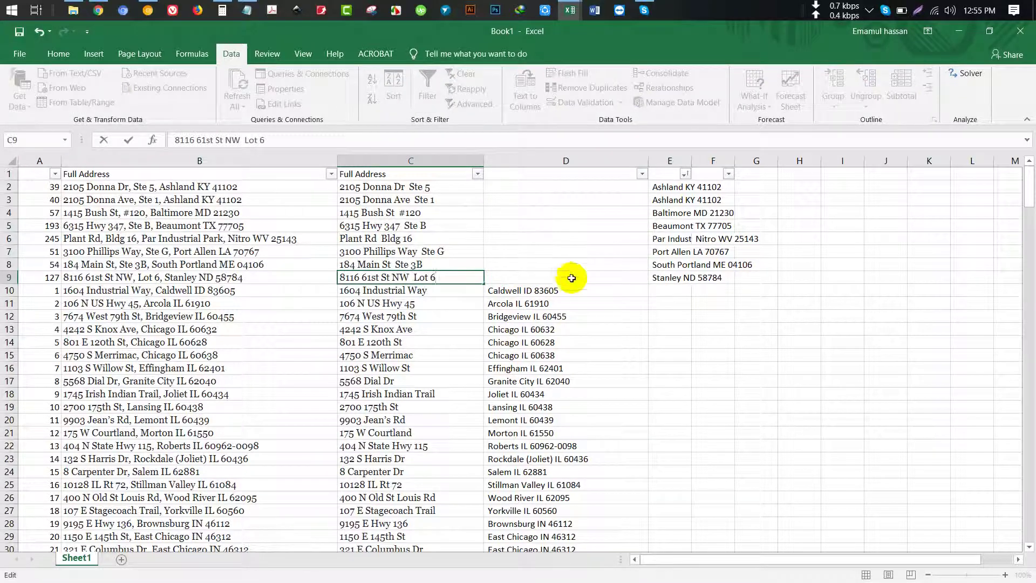
pyautogui.click(531, 277)
# Move the E2:E9 city, state and Zip entries into D2:D9, then review columns E–G.
pyautogui.click(666, 185)
pyautogui.moveTo(667, 185); pyautogui.dragTo(666, 277)
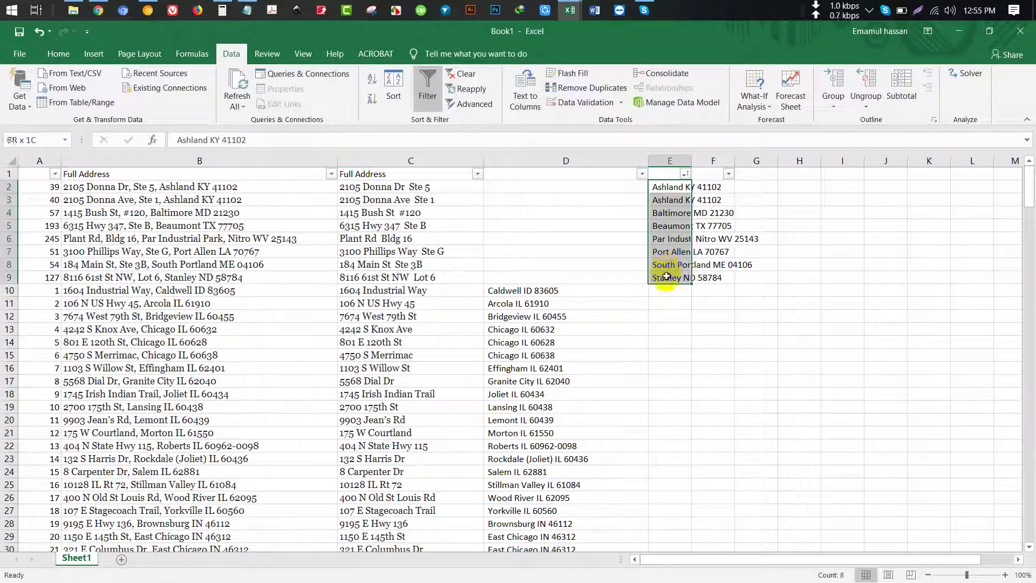
pyautogui.hotkey('ctrl', 'c')
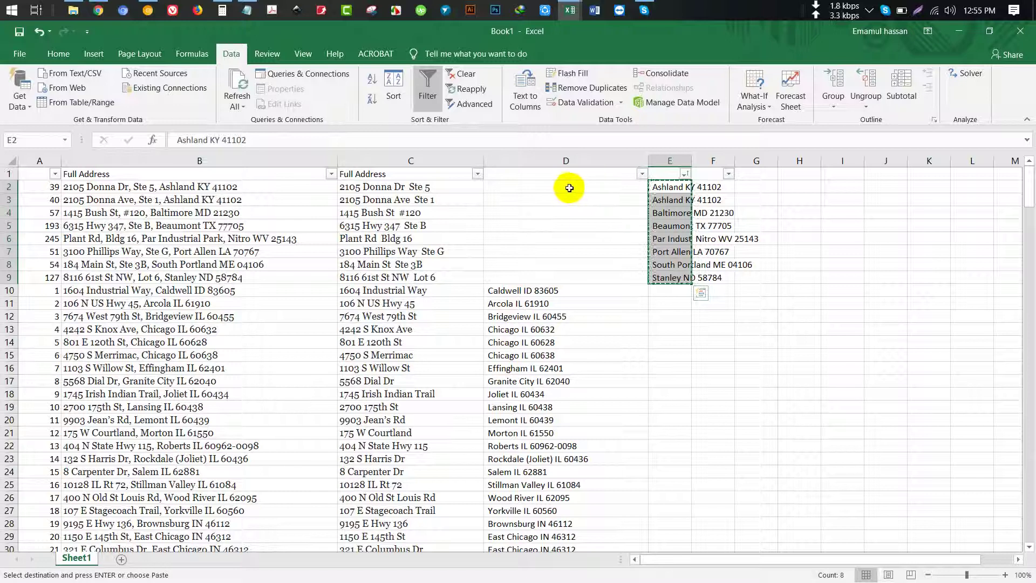
pyautogui.click(568, 187)
pyautogui.press('Return')
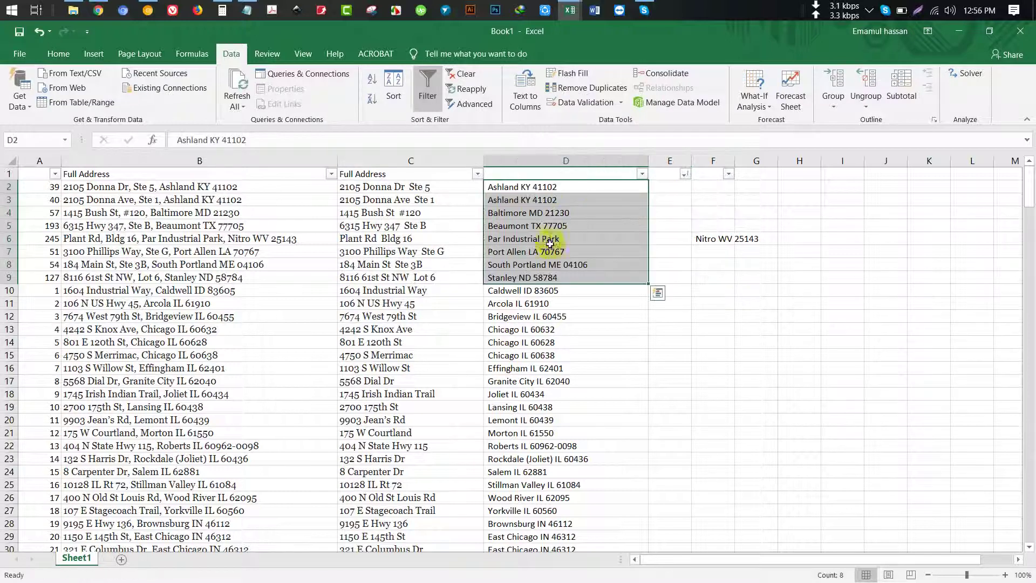
pyautogui.click(660, 161)
pyautogui.click(714, 161)
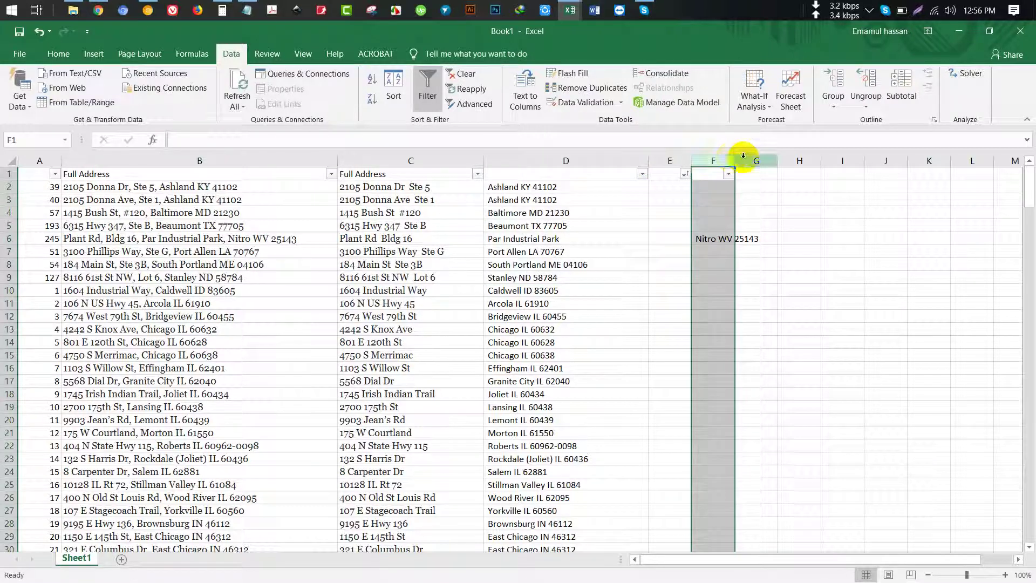
pyautogui.click(750, 161)
pyautogui.click(701, 237)
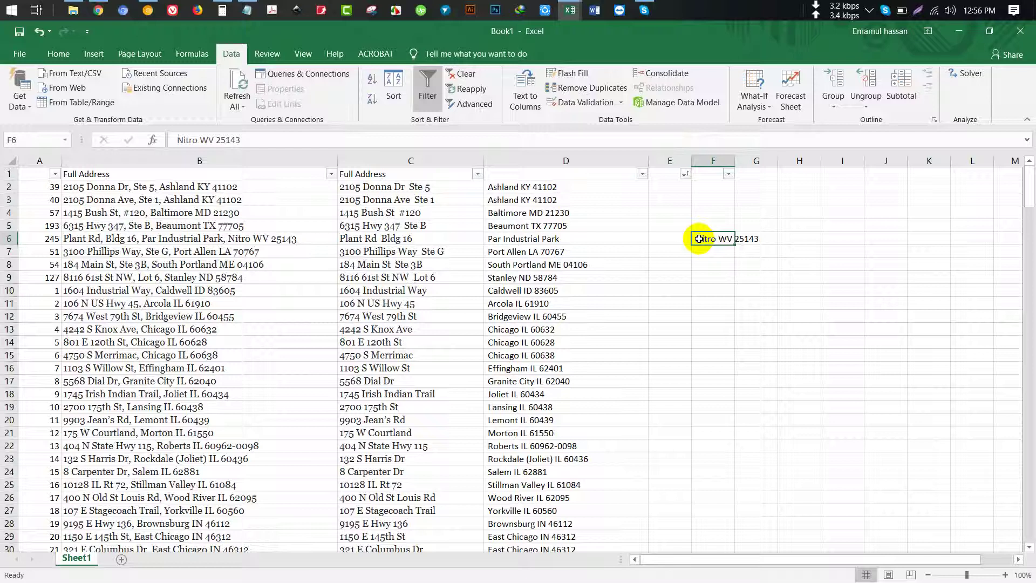
# Cut Par Industrial Park from D6 and append it after Bldg 16 in C6.
pyautogui.click(558, 241)
pyautogui.doubleClick(558, 241)
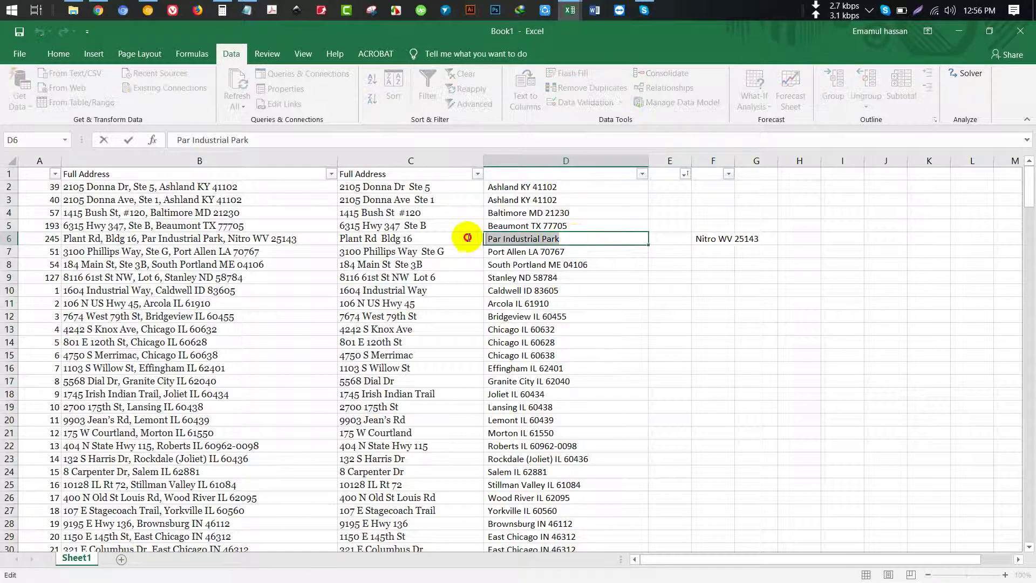
pyautogui.moveTo(559, 239); pyautogui.dragTo(451, 238)
pyautogui.hotkey('ctrl', 'x')
pyautogui.click(440, 237)
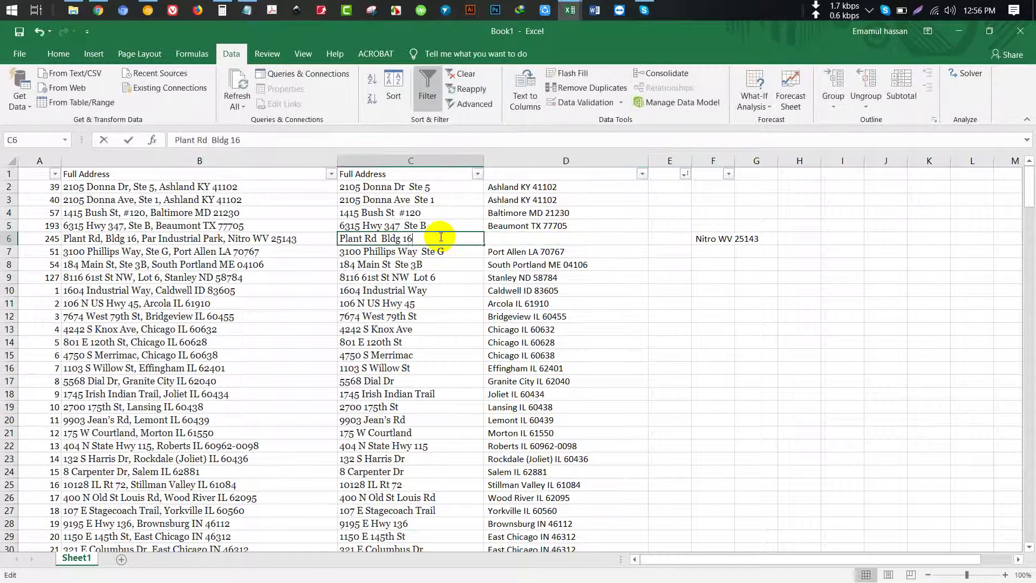
pyautogui.doubleClick(440, 236)
pyautogui.hotkey('ctrl', 'v')
# Cut Nitro WV 25143 from F6 for placement in D6.
pyautogui.click(707, 238)
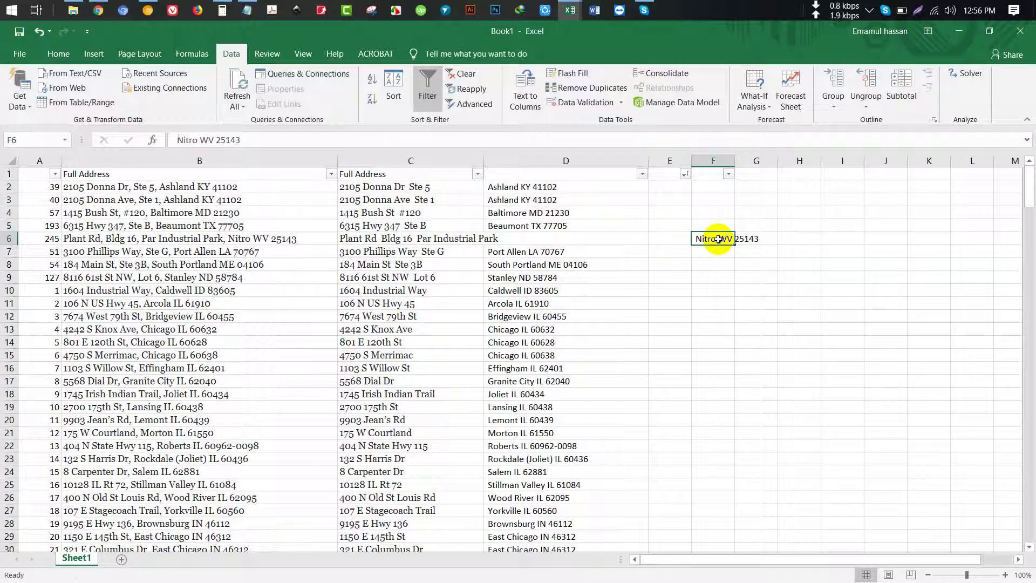
pyautogui.hotkey('ctrl', 'x')
pyautogui.click(562, 238)
pyautogui.hotkey('ctrl', 'v')
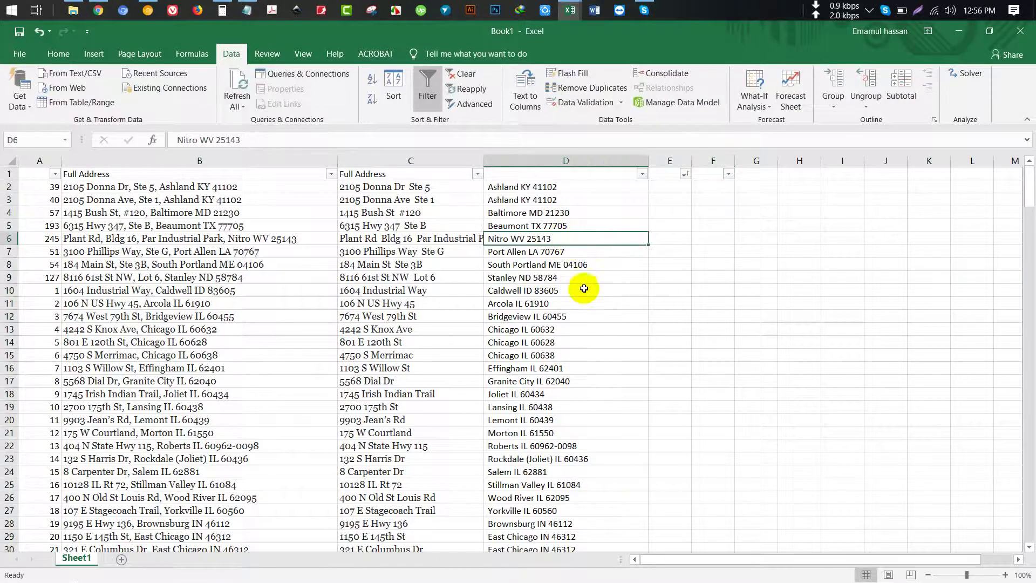
pyautogui.scroll(-6, 586, 296)
pyautogui.scroll(-13, 586, 295)
pyautogui.scroll(-15, 586, 296)
pyautogui.scroll(-15, 586, 296)
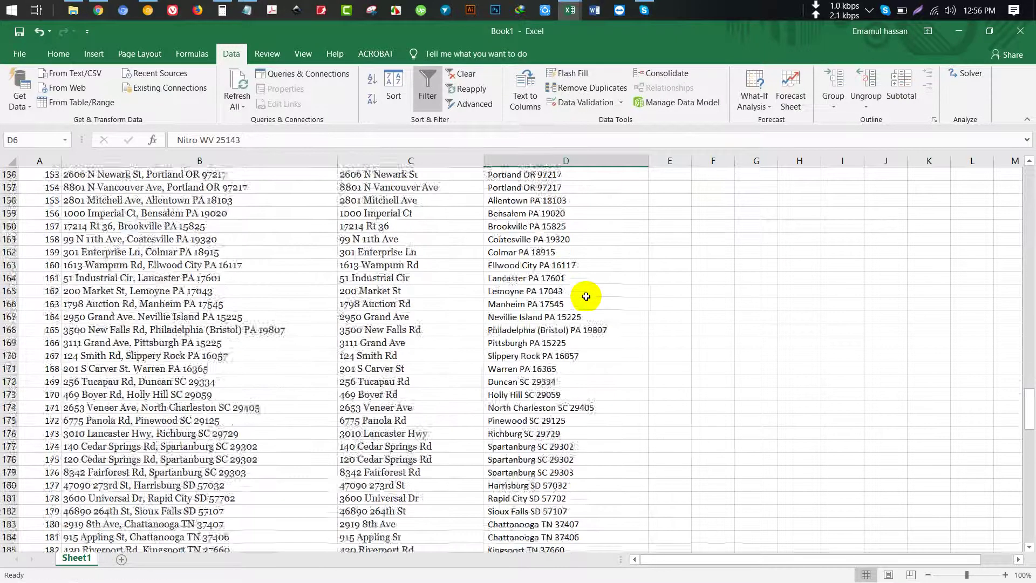
pyautogui.scroll(-14, 586, 295)
pyautogui.scroll(5, 586, 296)
pyautogui.scroll(20, 586, 296)
pyautogui.scroll(16, 586, 296)
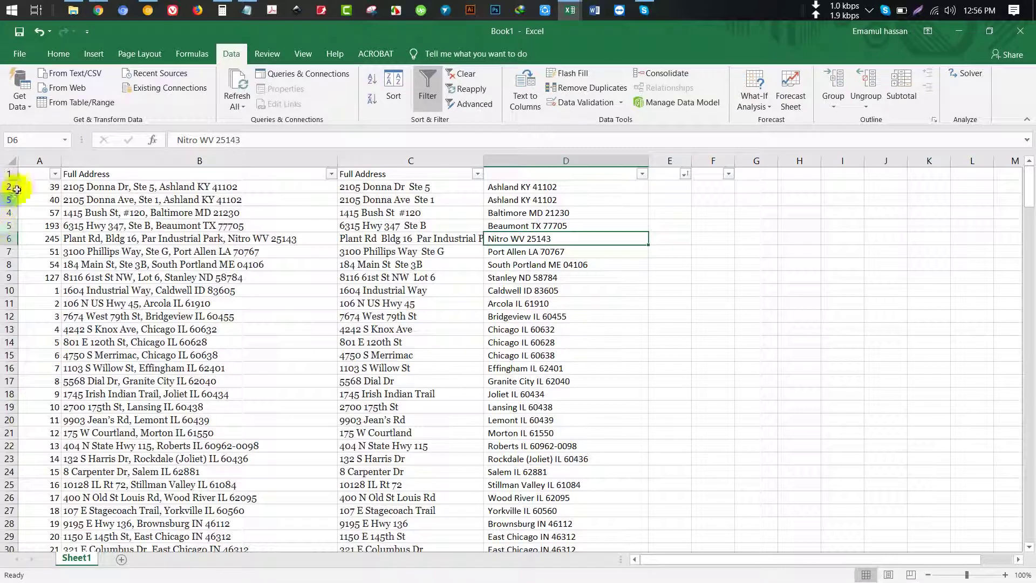
pyautogui.click(10, 162)
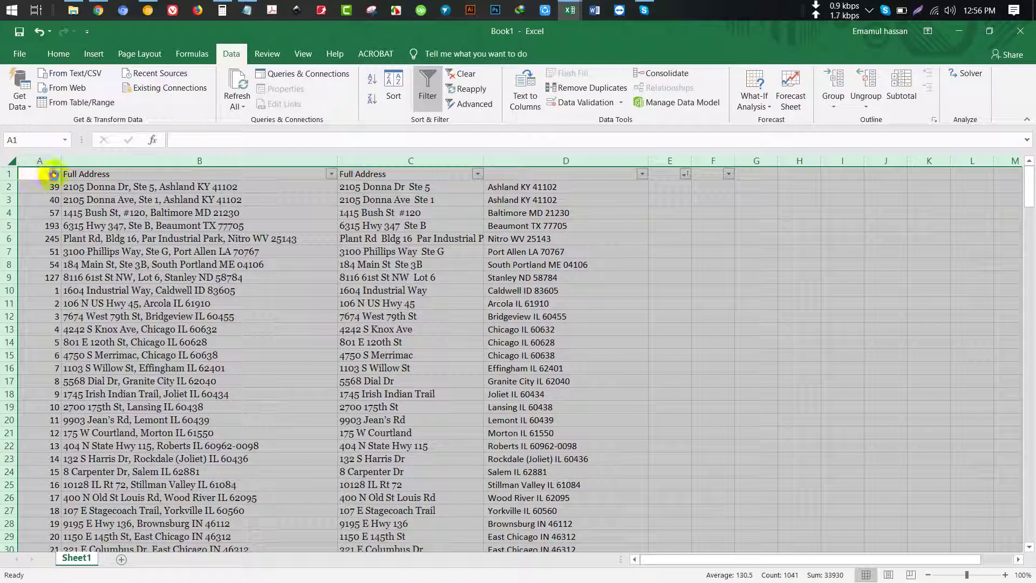
pyautogui.click(54, 173)
pyautogui.click(41, 187)
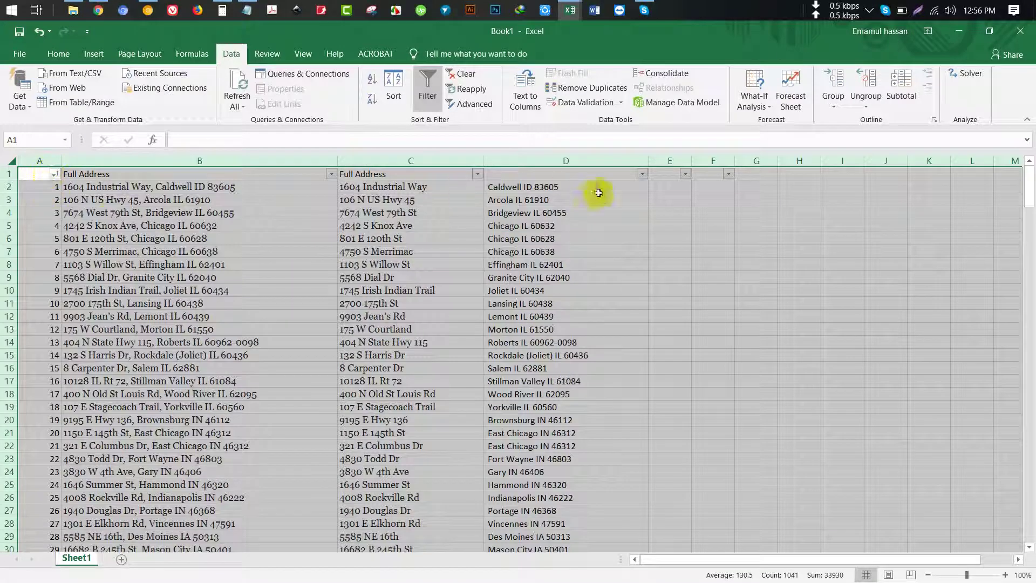
pyautogui.click(558, 187)
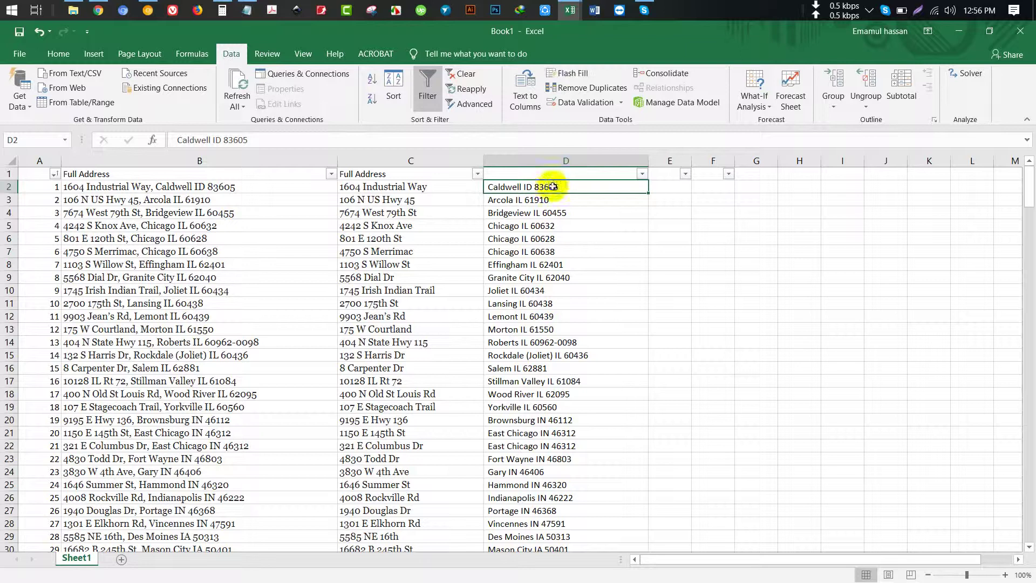
pyautogui.doubleClick(511, 186)
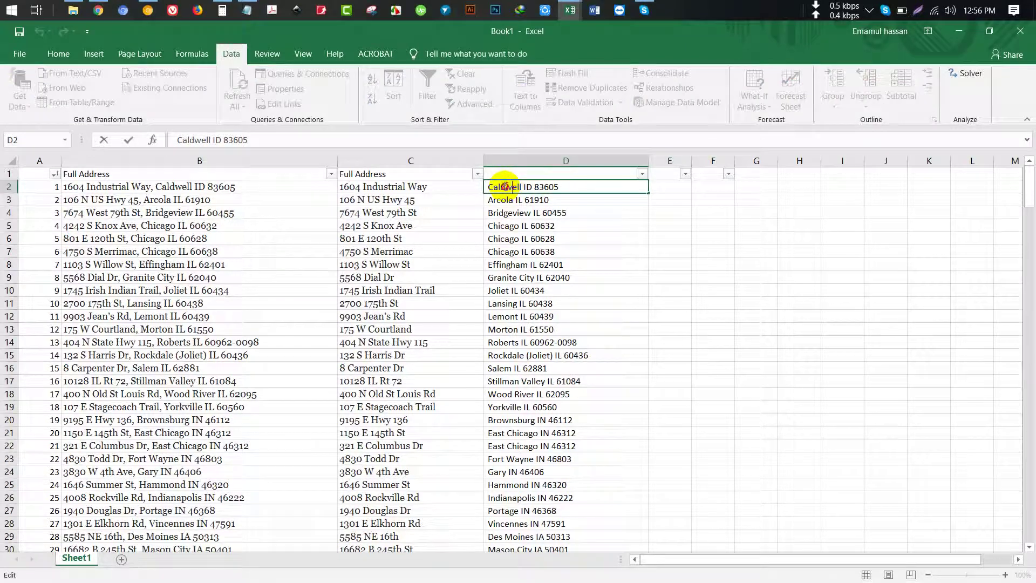
pyautogui.doubleClick(504, 187)
pyautogui.click(509, 187)
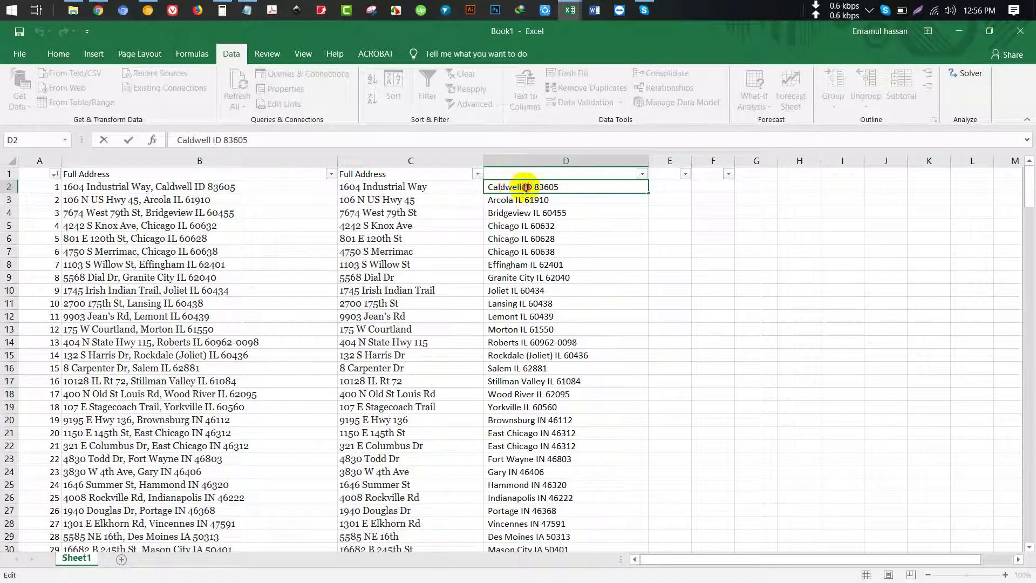
pyautogui.doubleClick(547, 187)
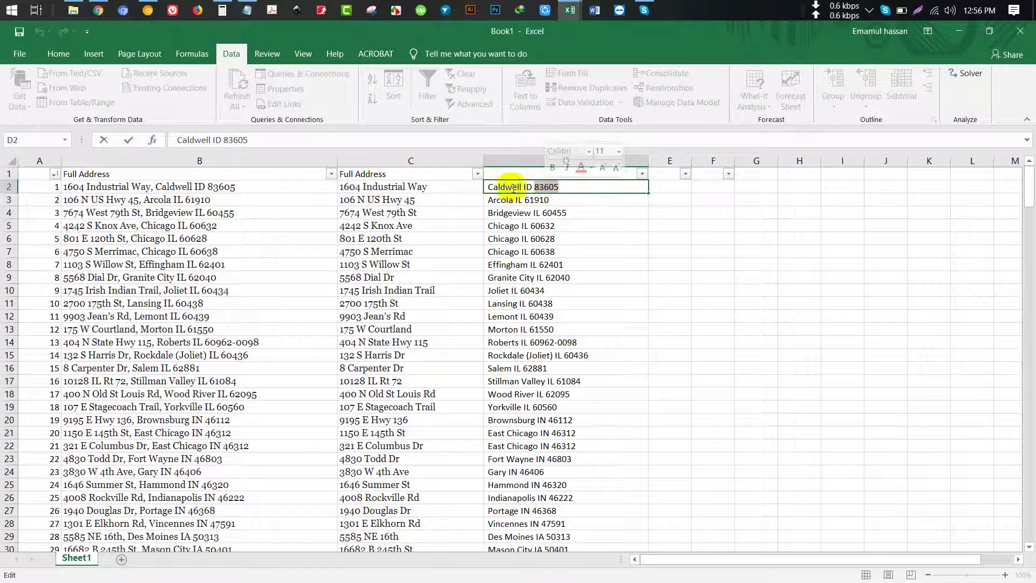
pyautogui.click(561, 185)
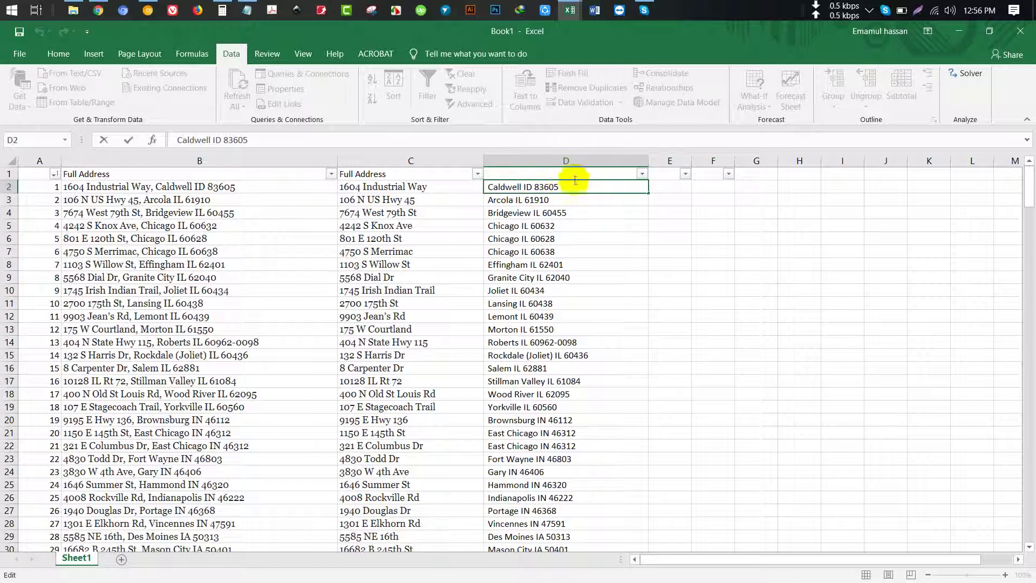
pyautogui.scroll(-3, 571, 216)
pyautogui.scroll(-12, 572, 224)
pyautogui.scroll(-18, 569, 232)
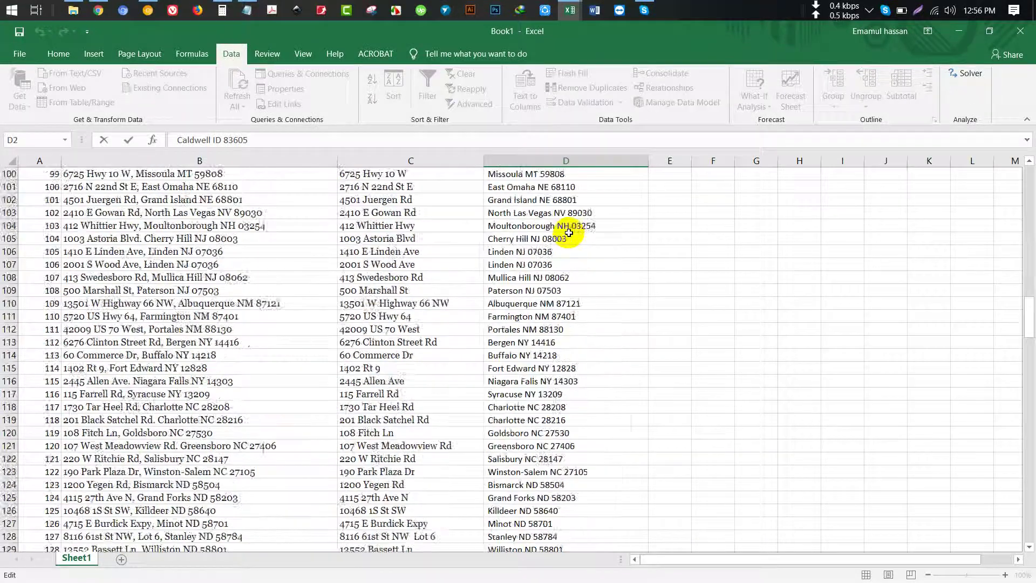
pyautogui.scroll(-2, 569, 232)
pyautogui.scroll(-7, 569, 234)
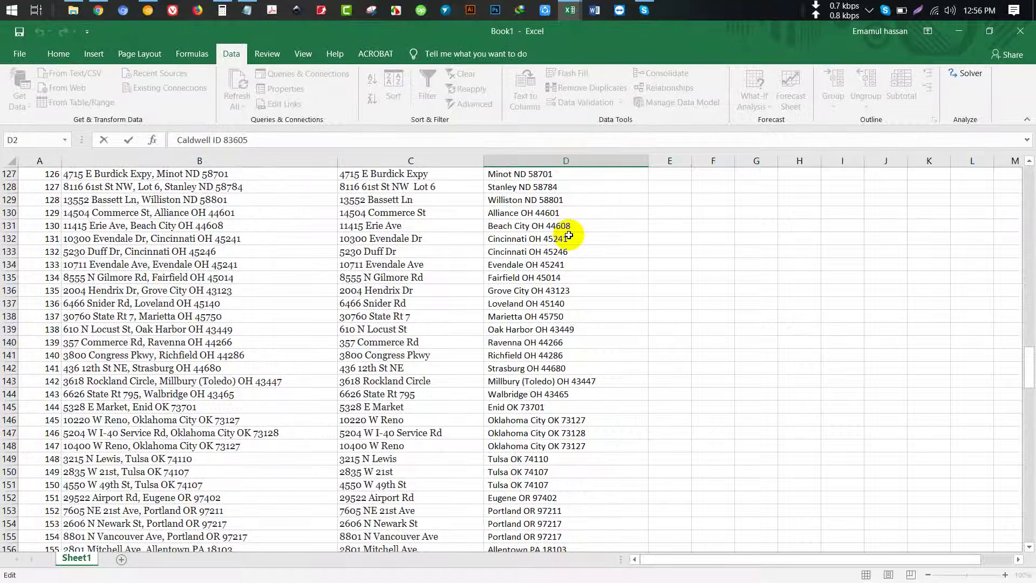
pyautogui.scroll(-3, 569, 235)
pyautogui.scroll(-15, 569, 235)
pyautogui.scroll(20, 569, 236)
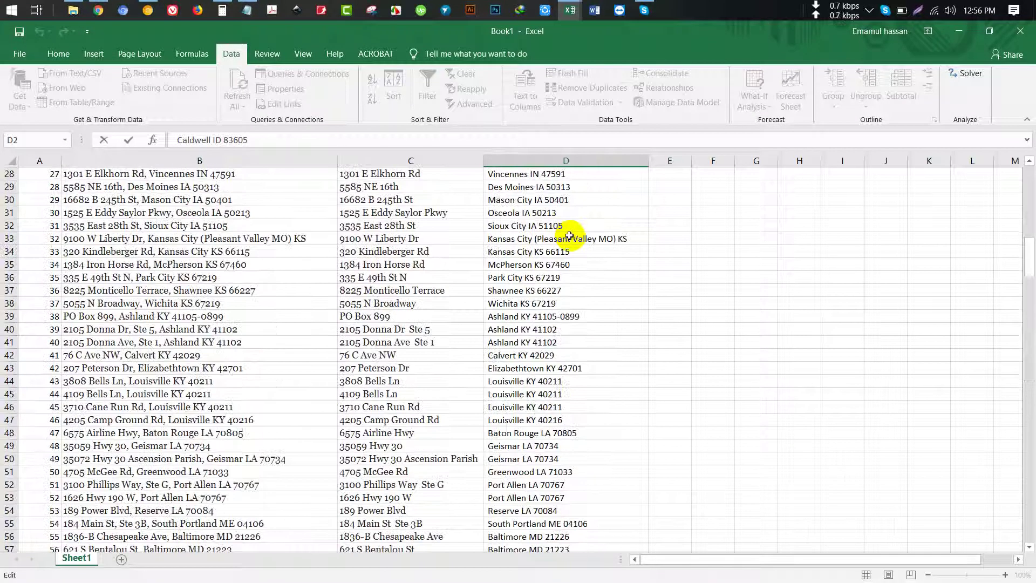
pyautogui.scroll(9, 570, 235)
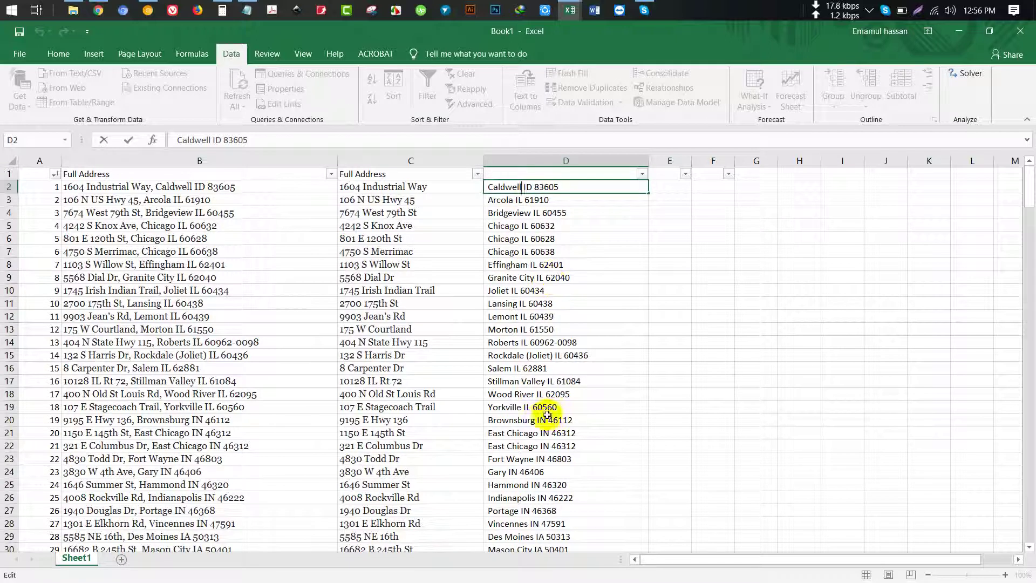
pyautogui.scroll(-2, 527, 423)
pyautogui.scroll(-1, 523, 431)
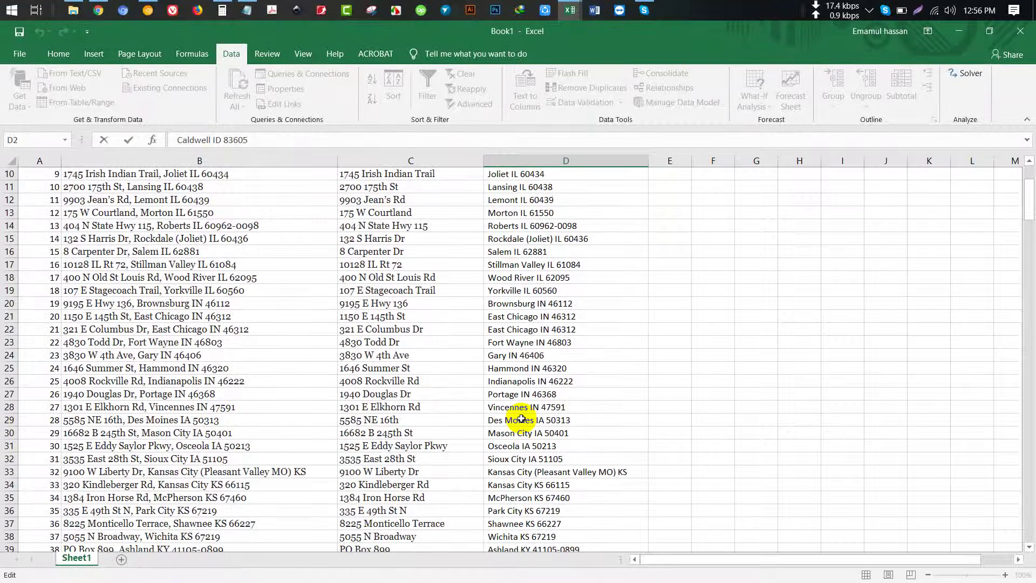
pyautogui.scroll(3, 505, 238)
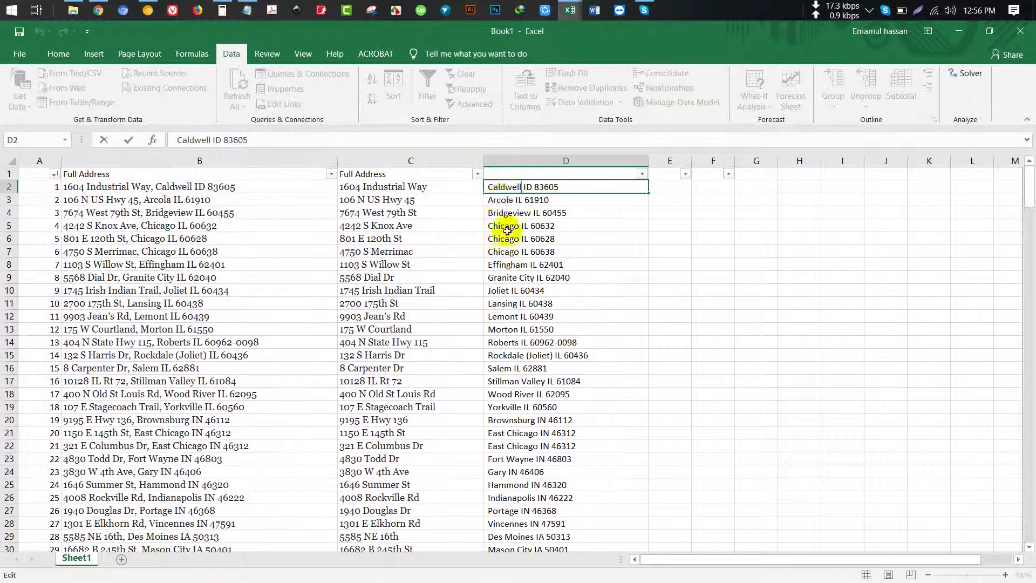
pyautogui.click(501, 187)
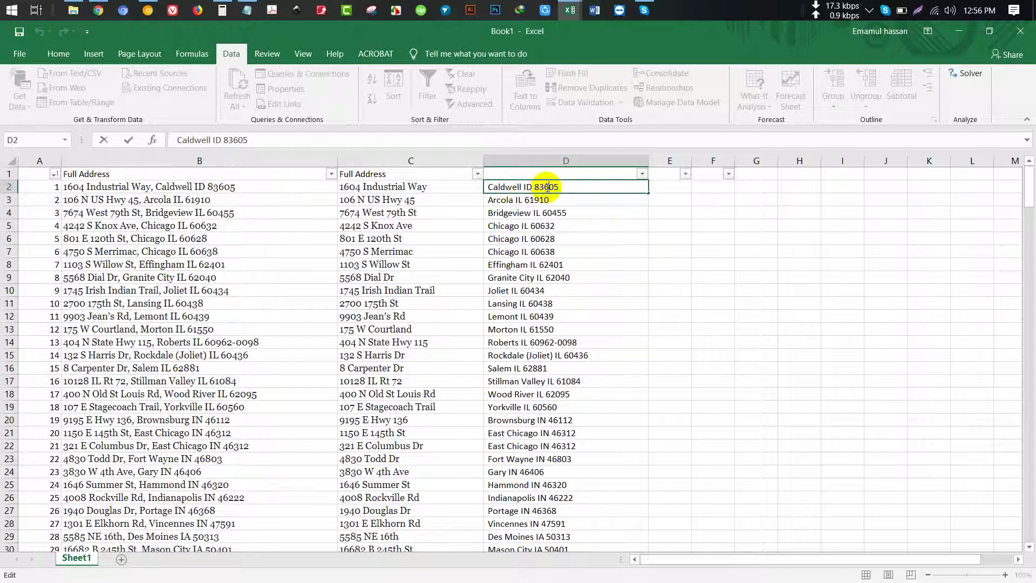
pyautogui.click(513, 200)
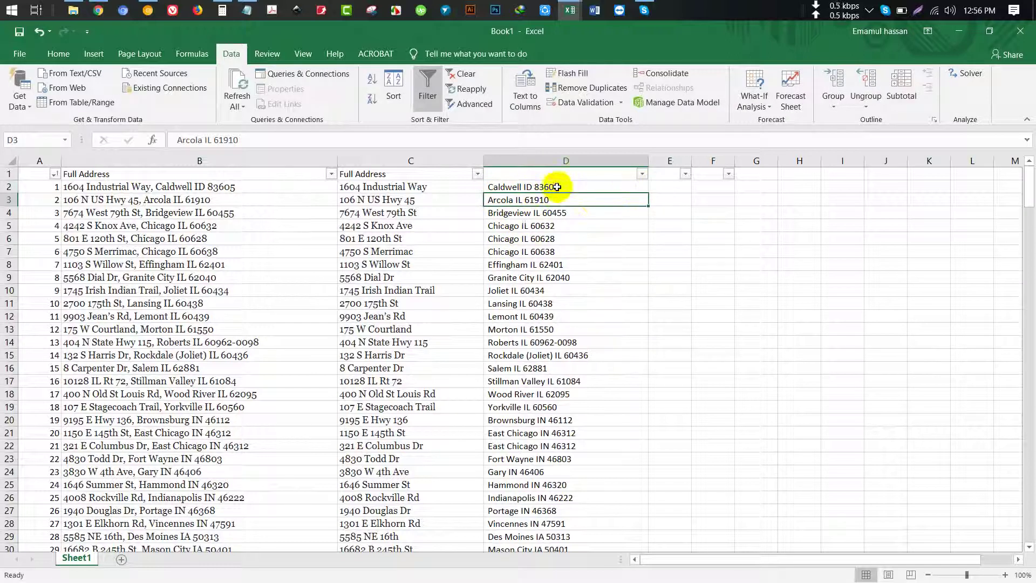
pyautogui.doubleClick(556, 187)
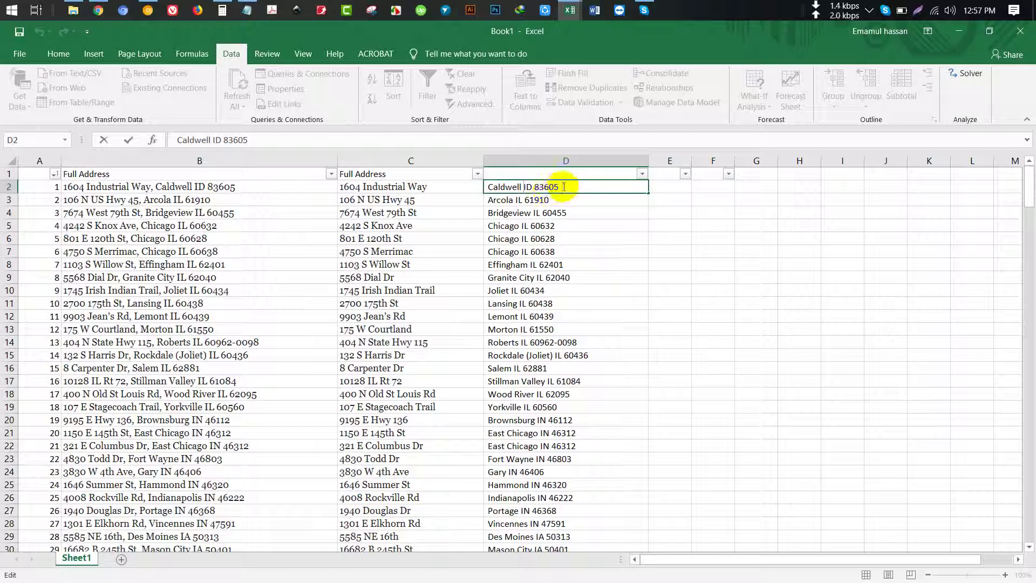
pyautogui.moveTo(558, 189); pyautogui.dragTo(527, 188)
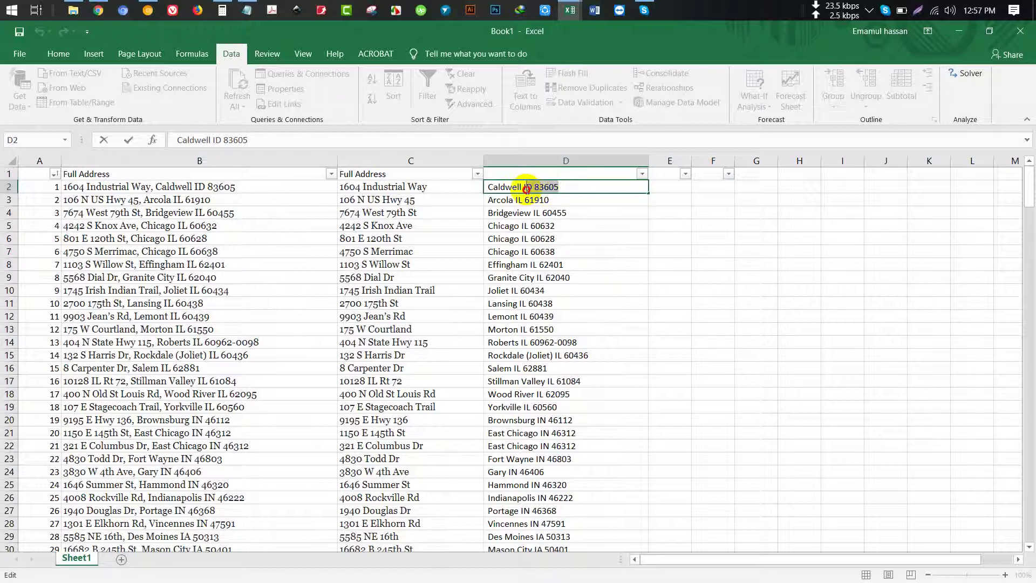
# Enter =LEN(D2) in E2 so it returns 18 characters.
pyautogui.click(679, 186)
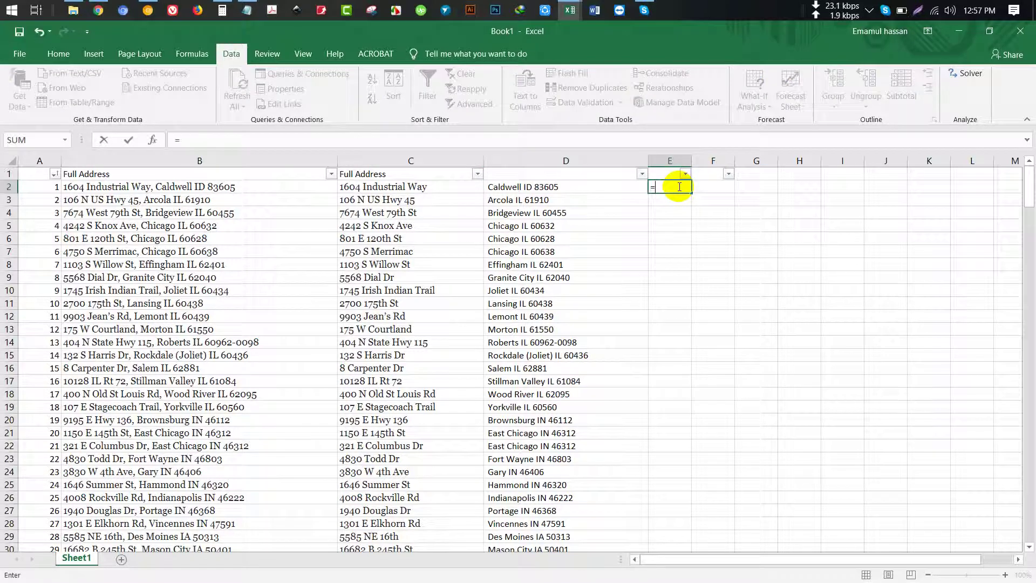
pyautogui.write('le')
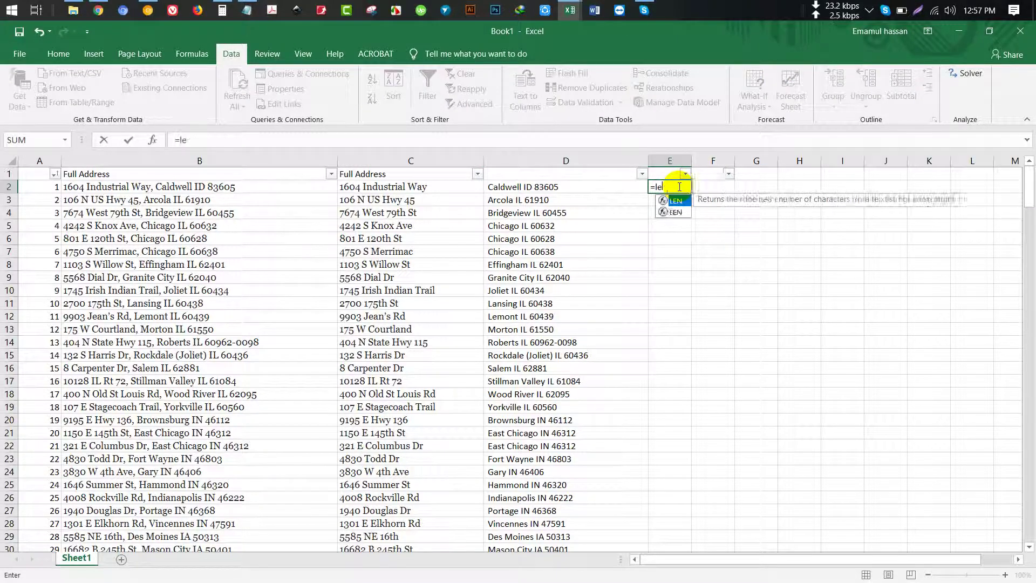
pyautogui.write('n')
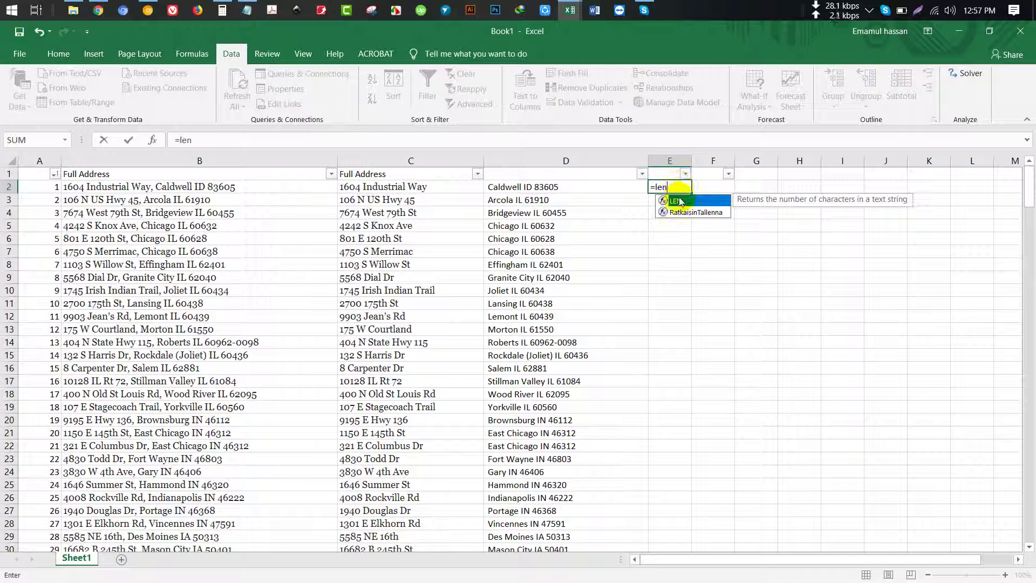
pyautogui.press('BackSpace')
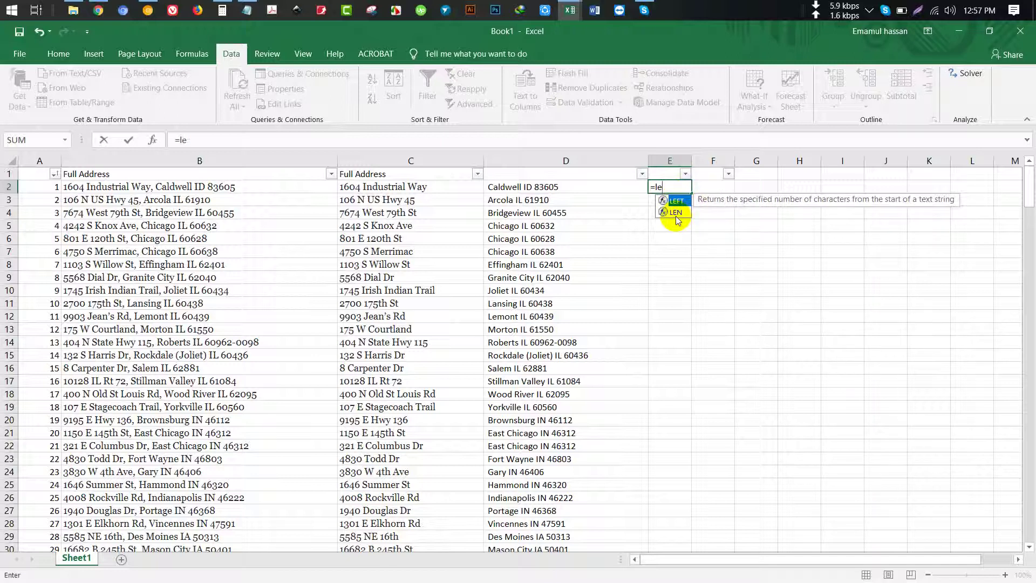
pyautogui.doubleClick(675, 216)
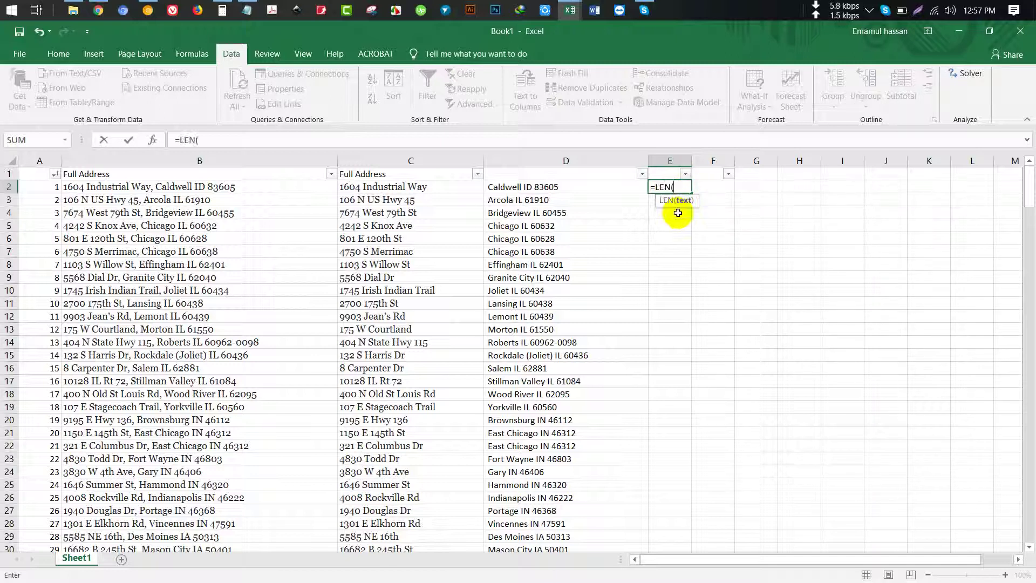
pyautogui.click(566, 188)
pyautogui.press('Return')
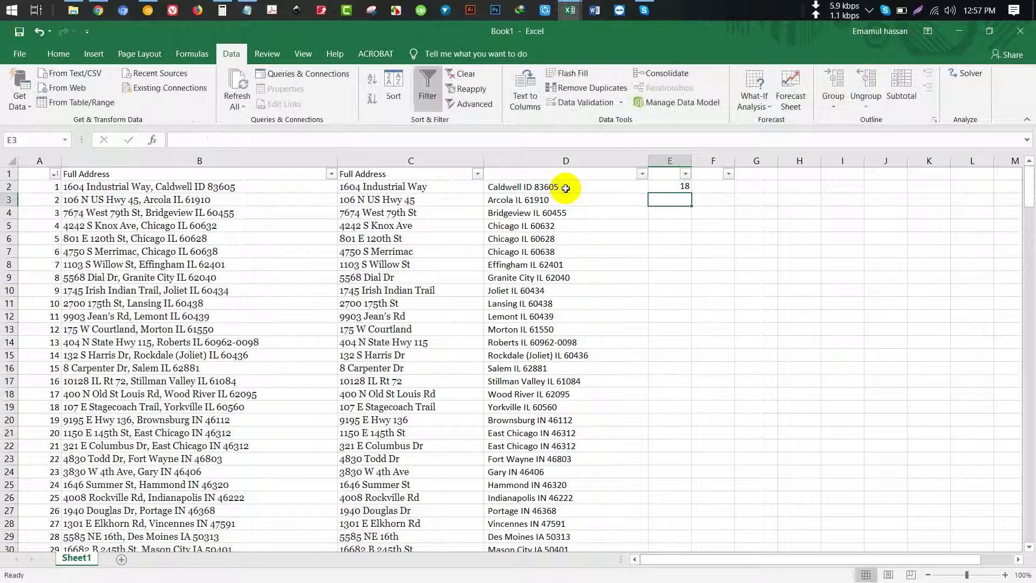
# Copy the =LEN(D2) formula from E2 down column E and scroll to check every row.
pyautogui.click(674, 187)
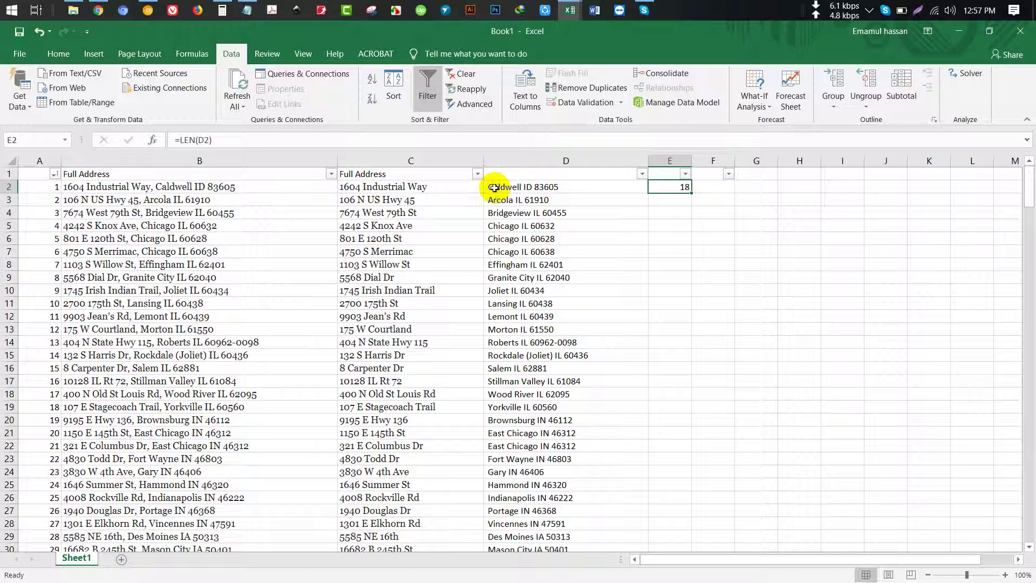
pyautogui.doubleClick(690, 193)
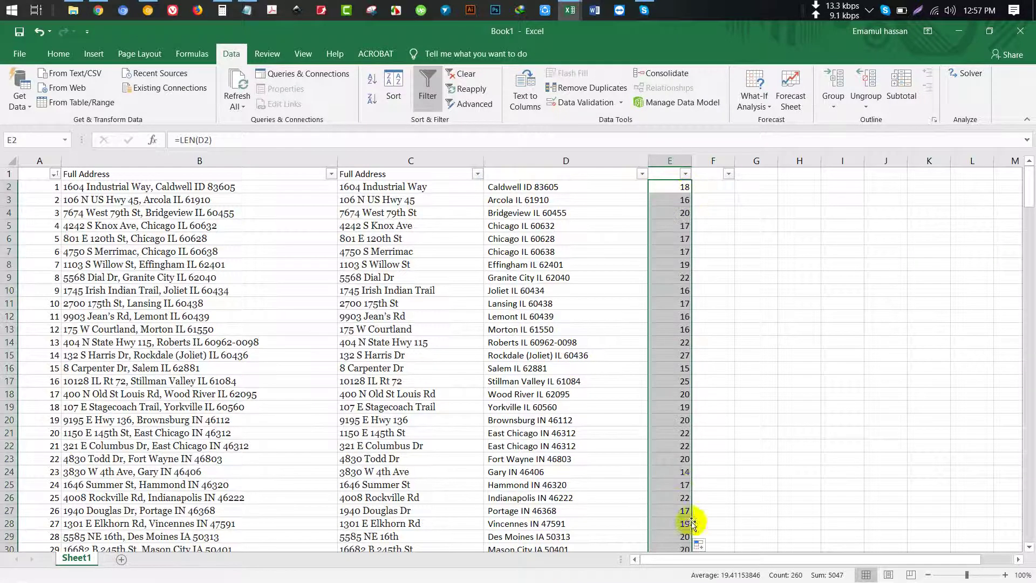
pyautogui.scroll(-1, 677, 447)
pyautogui.scroll(-20, 675, 448)
pyautogui.scroll(-15, 674, 448)
pyautogui.scroll(-15, 675, 447)
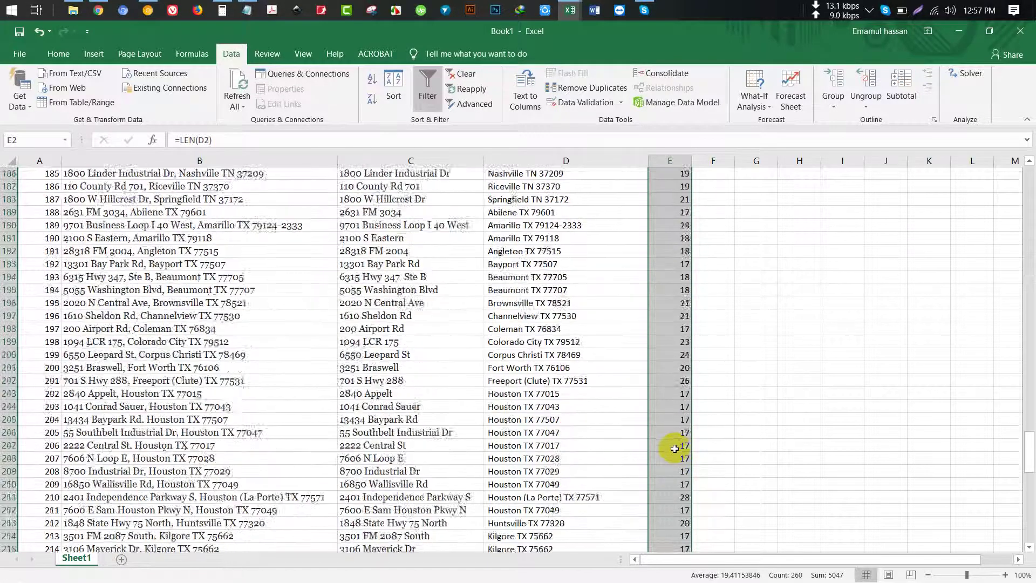
pyautogui.scroll(-15, 674, 447)
pyautogui.scroll(20, 675, 448)
pyautogui.scroll(20, 675, 448)
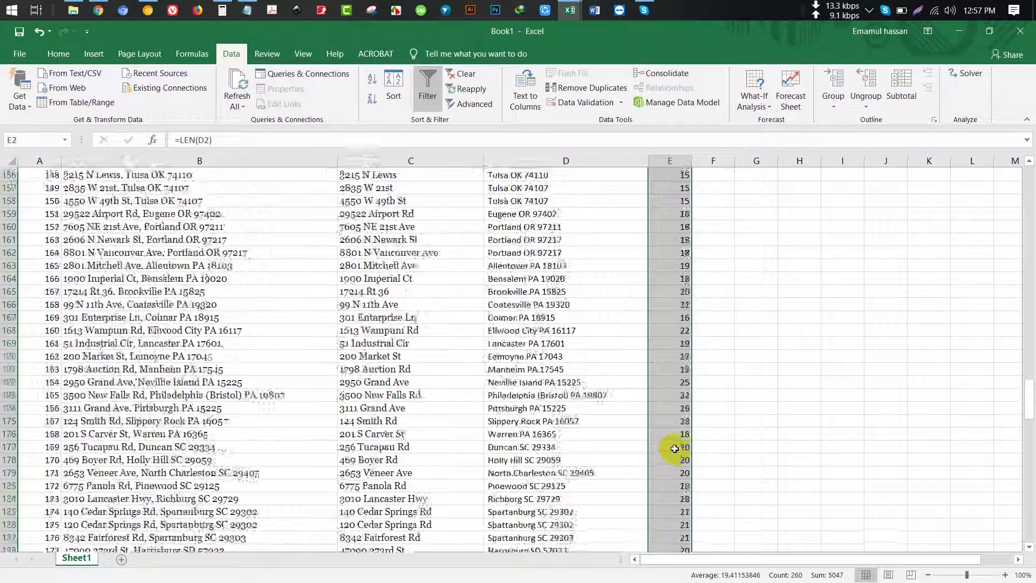
pyautogui.scroll(20, 675, 448)
pyautogui.scroll(20, 674, 448)
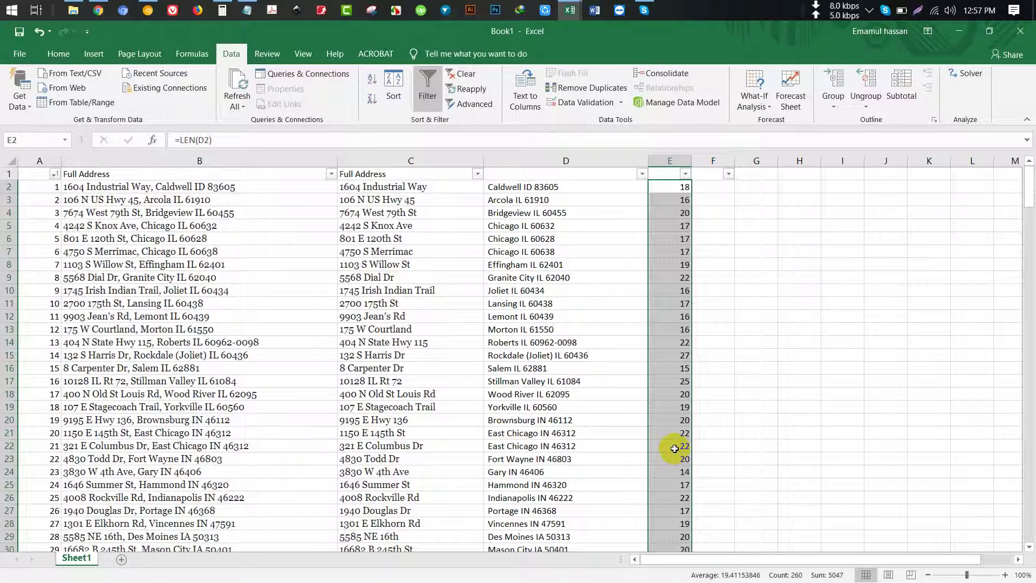
pyautogui.click(713, 188)
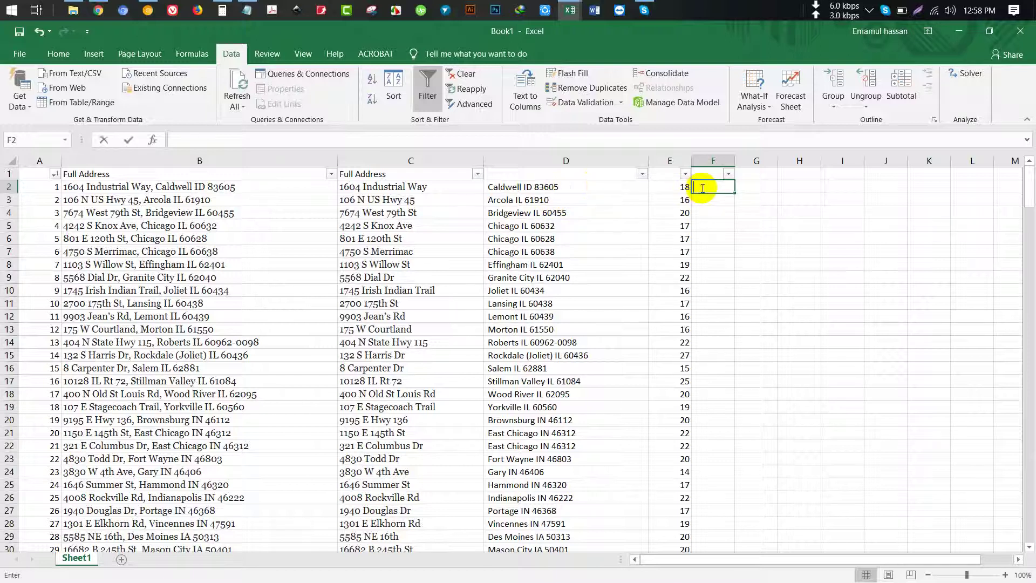
# Enter =LEFT(D2,LEN(D2)-8) in F2, accepting Excel's corrected formula, so it shows Caldwell.
pyautogui.click(717, 266)
pyautogui.click(706, 186)
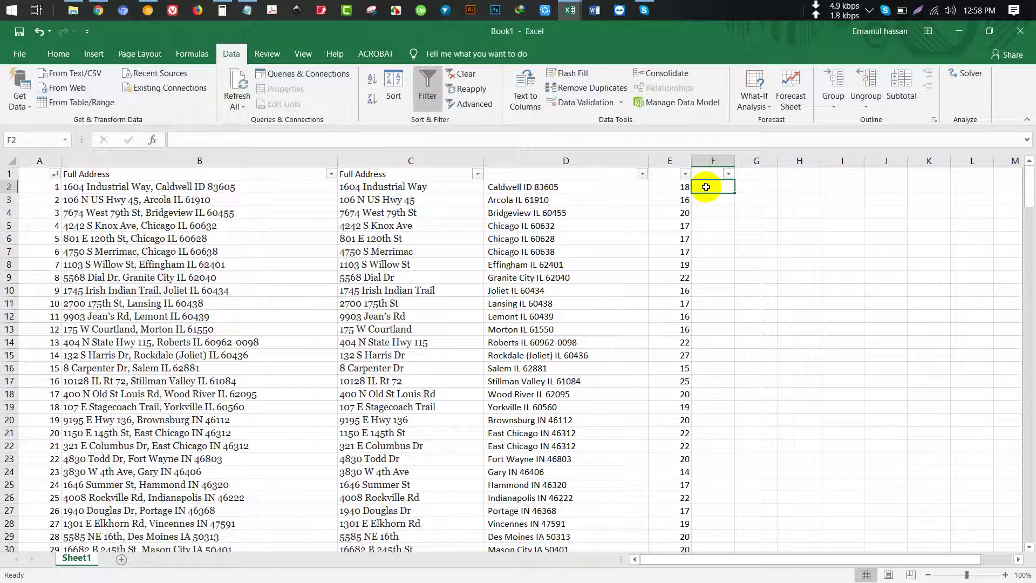
pyautogui.write('=lef')
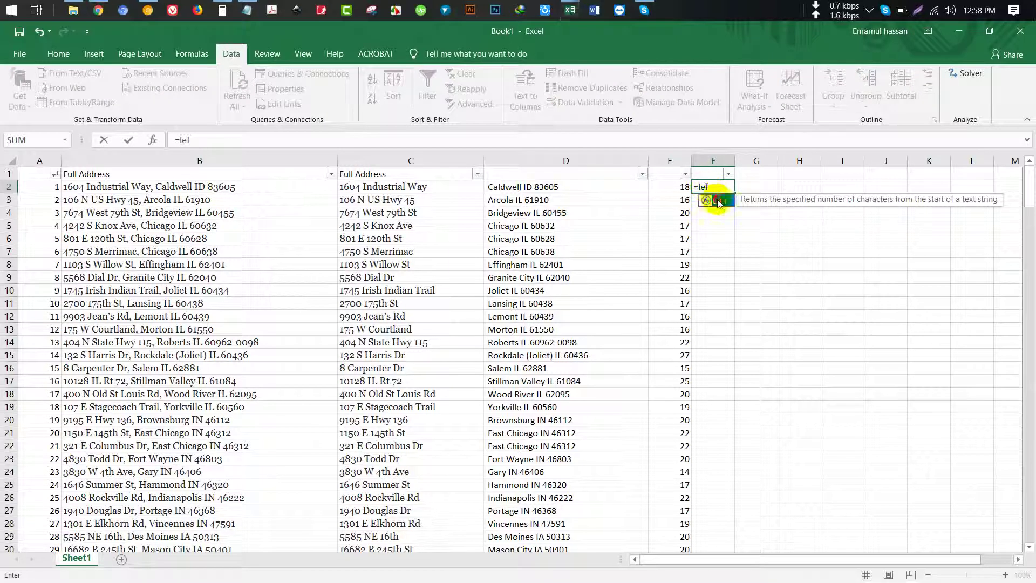
pyautogui.doubleClick(719, 203)
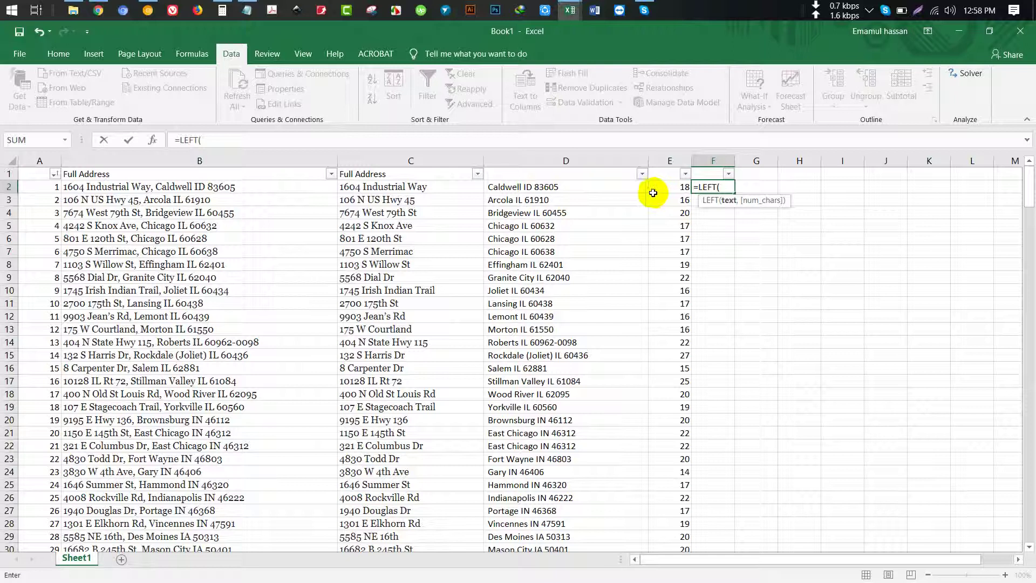
pyautogui.click(599, 187)
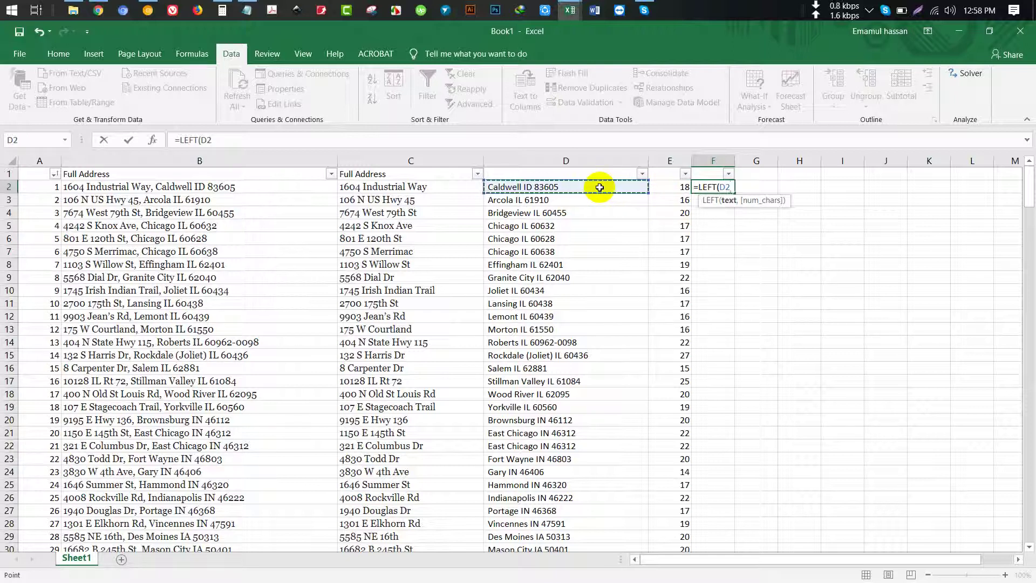
pyautogui.write(',')
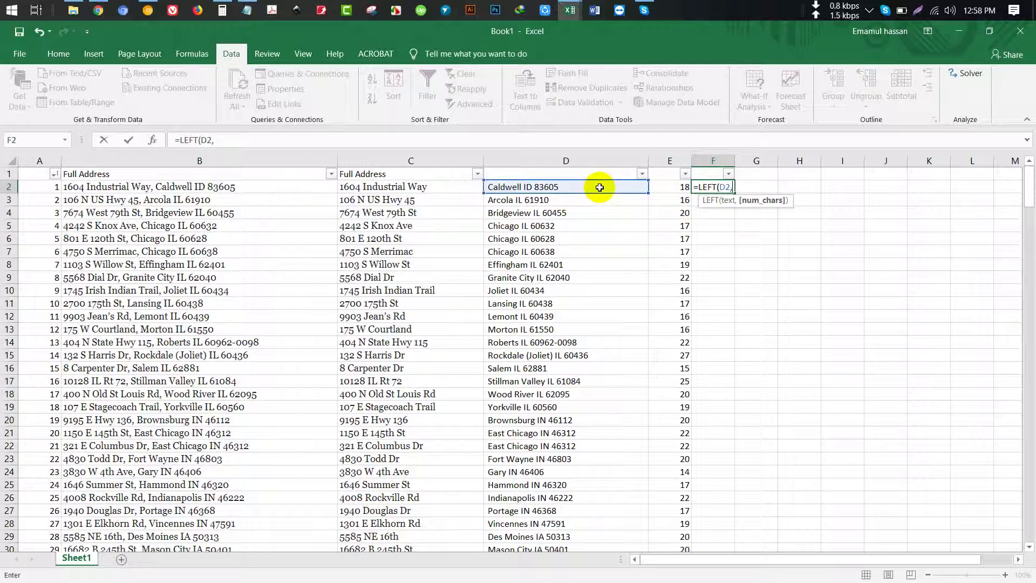
pyautogui.write('le')
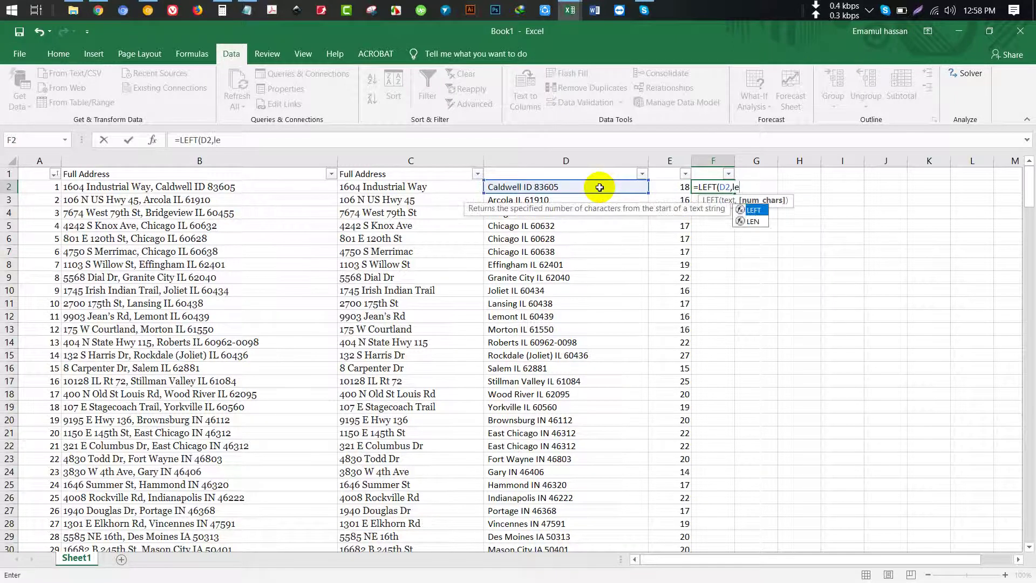
pyautogui.press('Down')
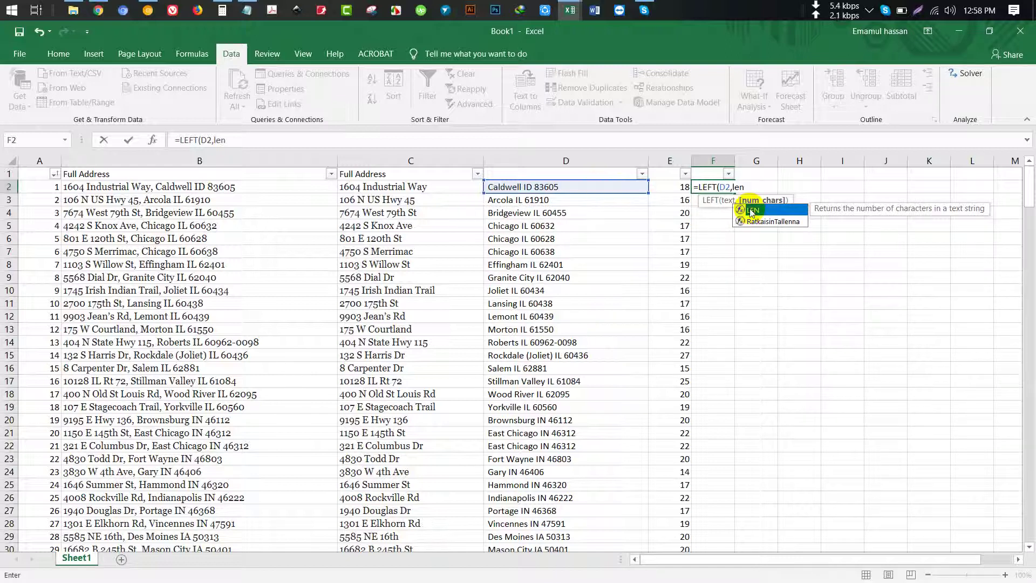
pyautogui.press('Tab')
pyautogui.click(596, 189)
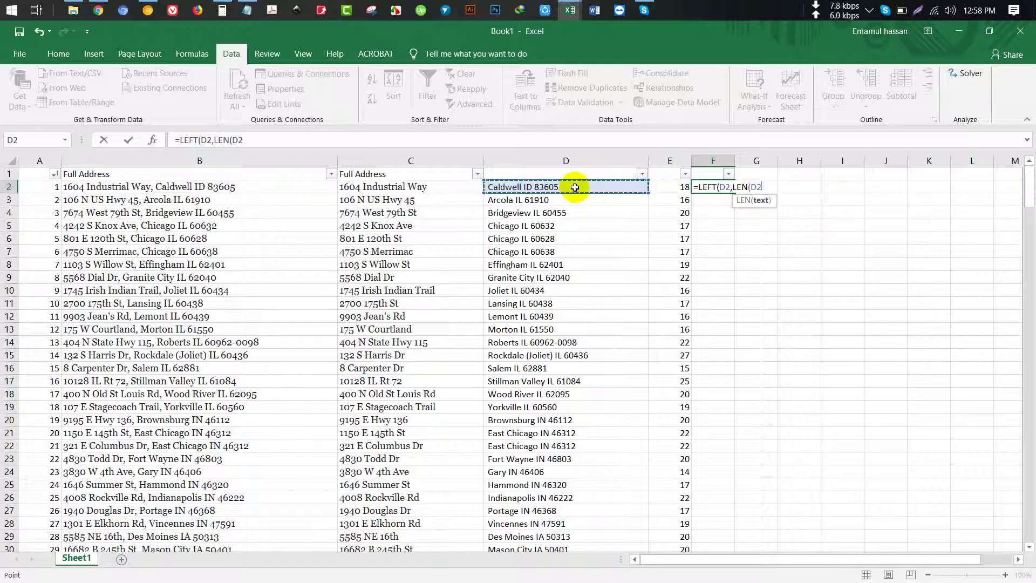
pyautogui.write(')-8')
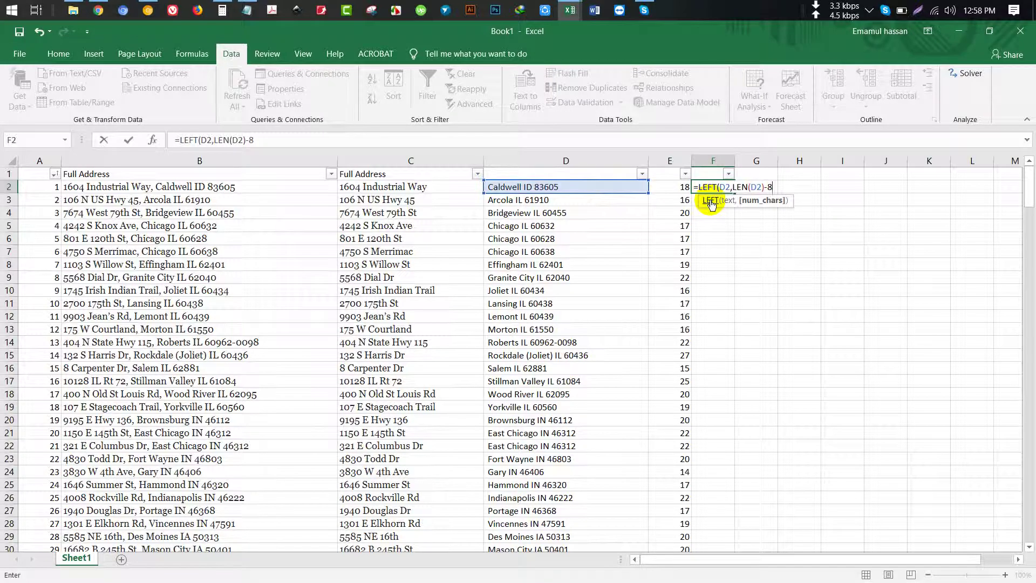
pyautogui.press('Return')
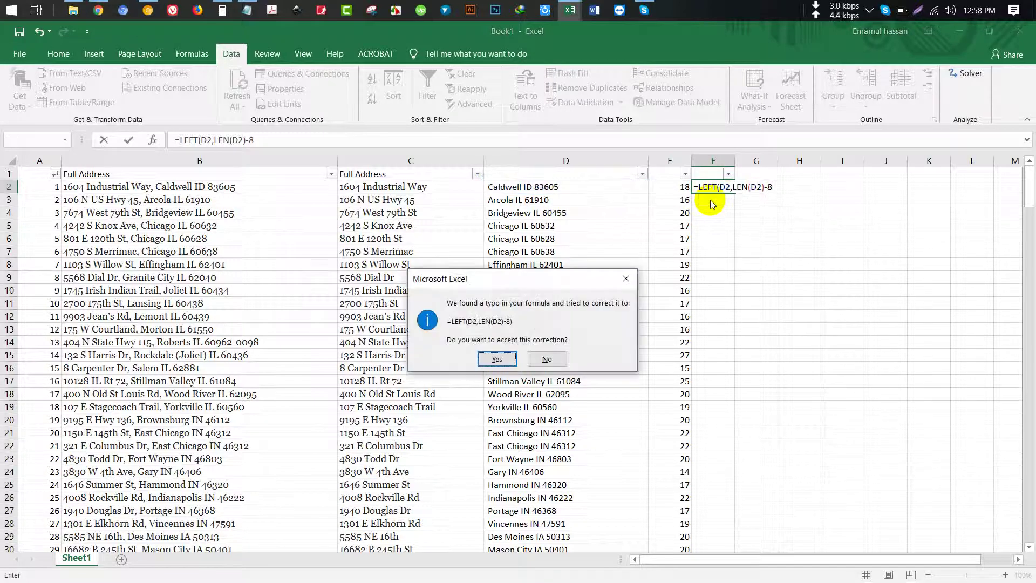
pyautogui.click(497, 359)
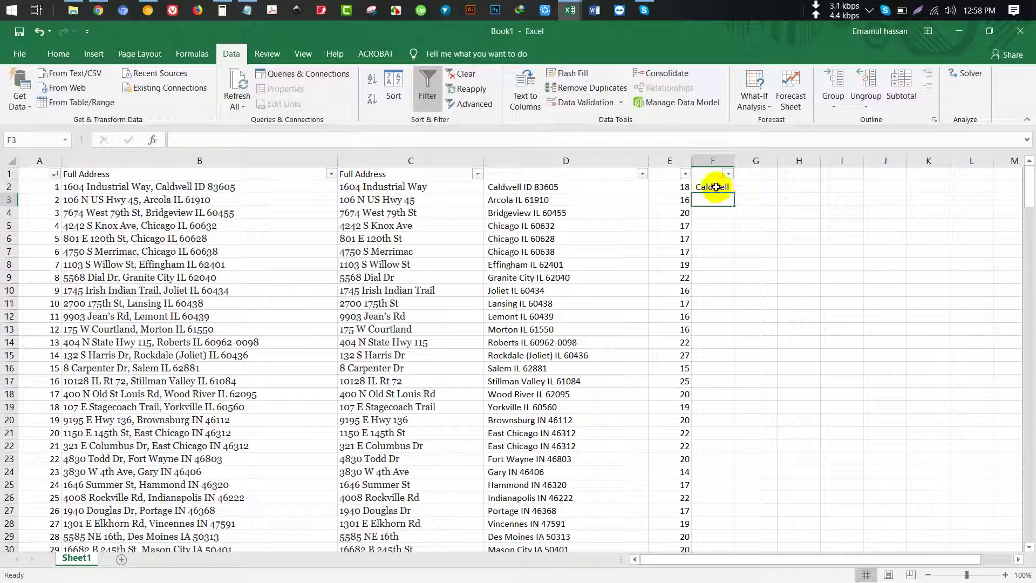
pyautogui.click(715, 187)
# Fill the city formula down column F and autofit the column width to the city names.
pyautogui.doubleClick(734, 193)
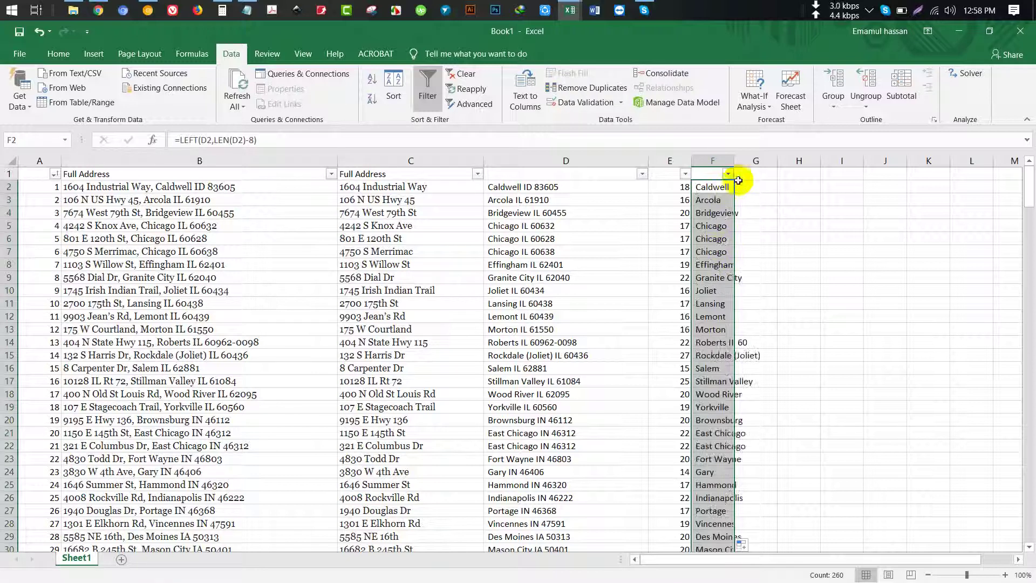
pyautogui.doubleClick(735, 156)
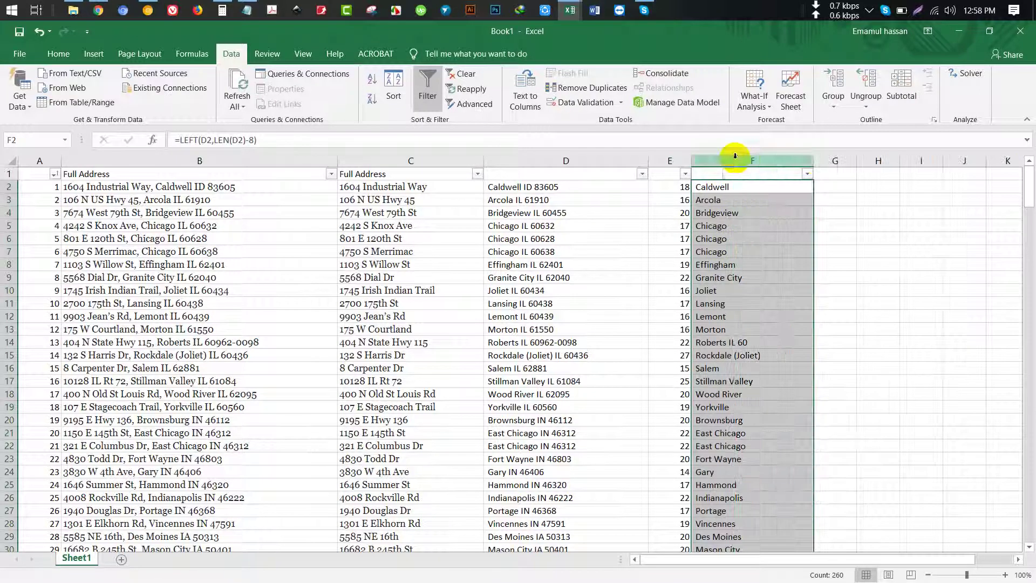
pyautogui.click(735, 185)
pyautogui.scroll(-9, 735, 200)
pyautogui.scroll(-8, 736, 202)
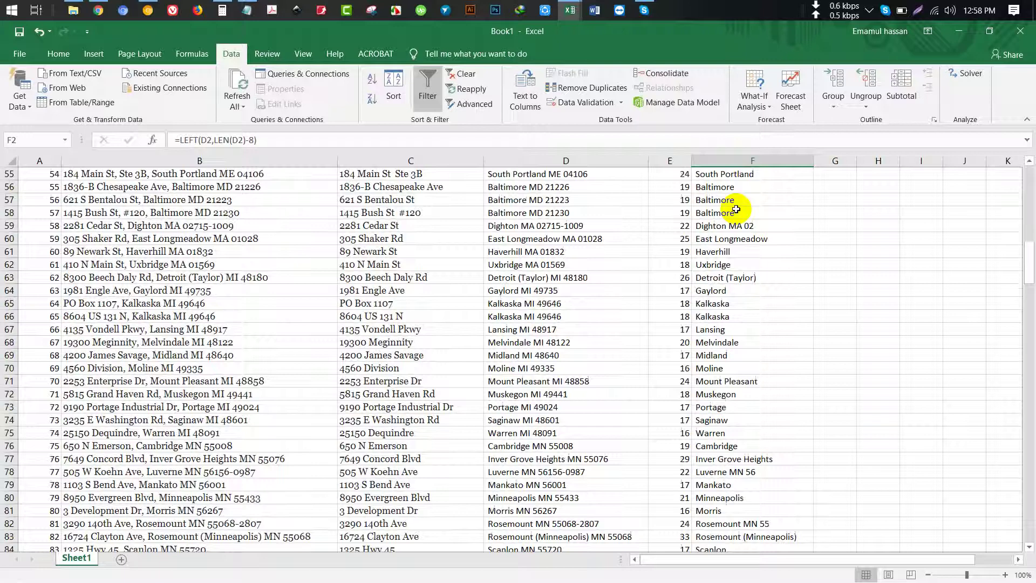
pyautogui.scroll(-10, 736, 205)
pyautogui.scroll(-9, 736, 210)
pyautogui.scroll(-3, 736, 210)
pyautogui.scroll(-6, 736, 209)
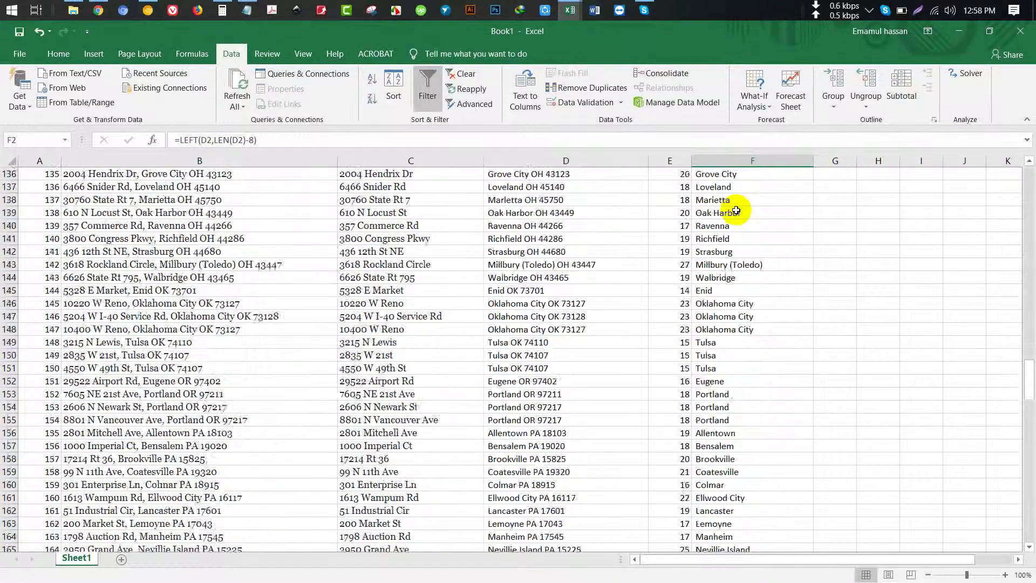
pyautogui.scroll(-6, 736, 209)
pyautogui.scroll(-7, 736, 209)
pyautogui.scroll(-7, 734, 205)
pyautogui.scroll(18, 729, 202)
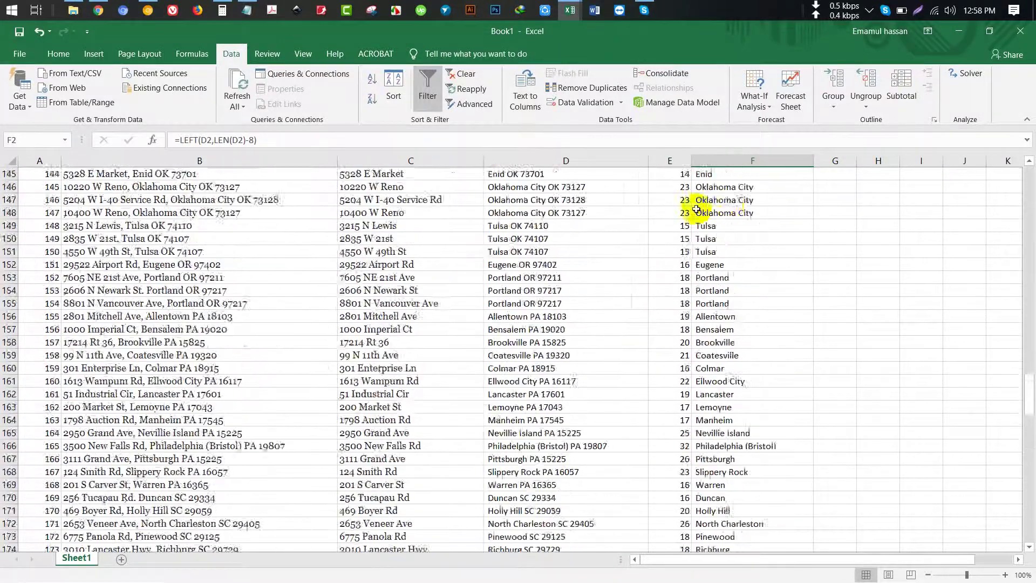
pyautogui.scroll(20, 647, 204)
# Check the copied city formulas in F3 and F4 against D2's city-state-zip text.
pyautogui.doubleClick(526, 188)
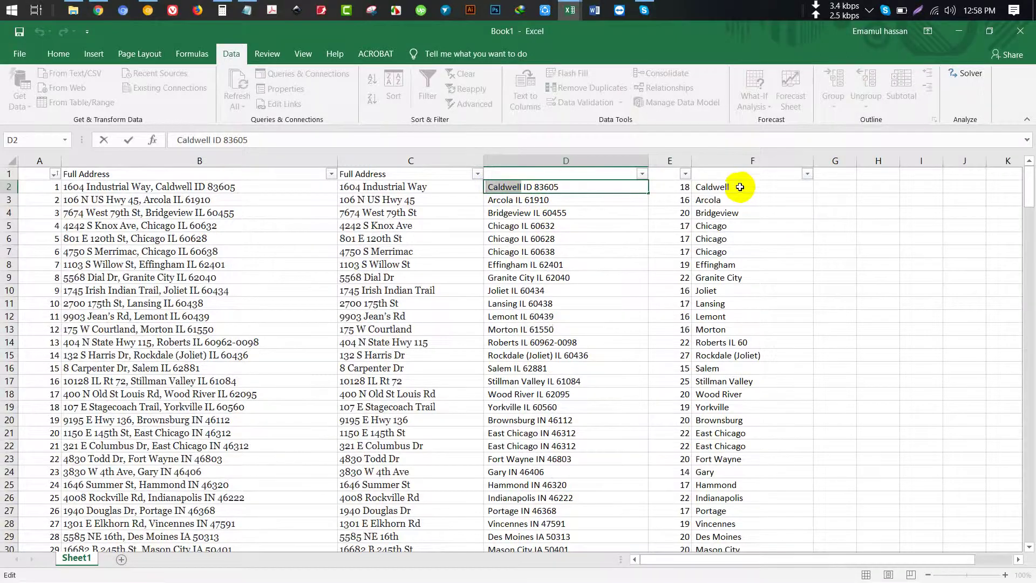
pyautogui.click(742, 188)
pyautogui.scroll(-9, 744, 245)
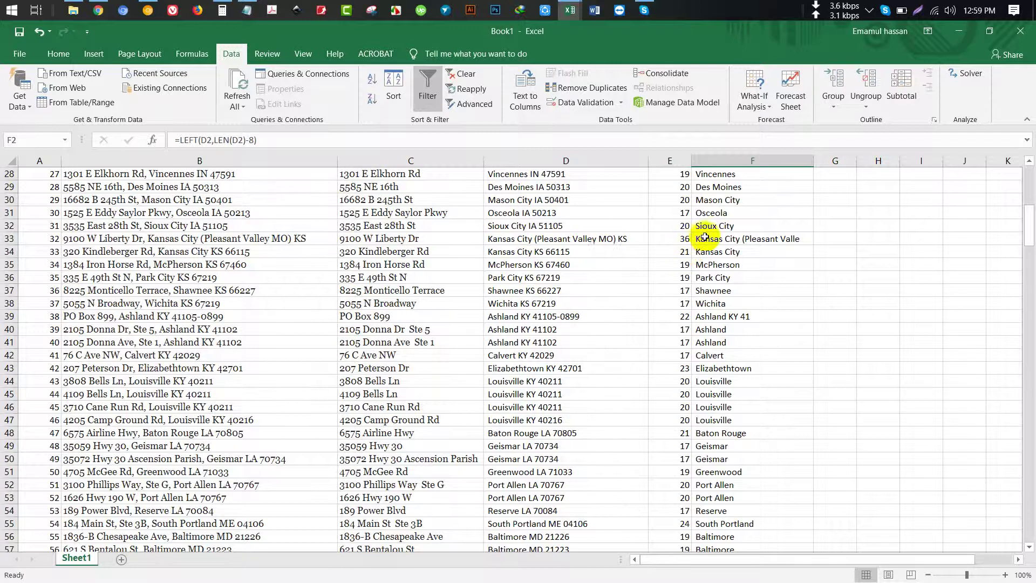
pyautogui.scroll(9, 717, 232)
pyautogui.click(723, 201)
pyautogui.click(723, 215)
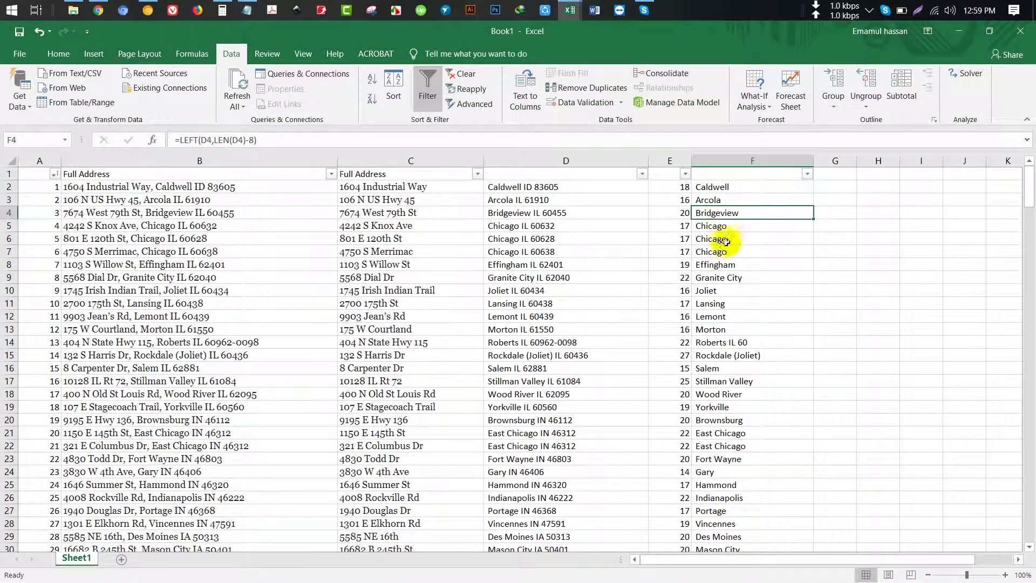
pyautogui.click(525, 186)
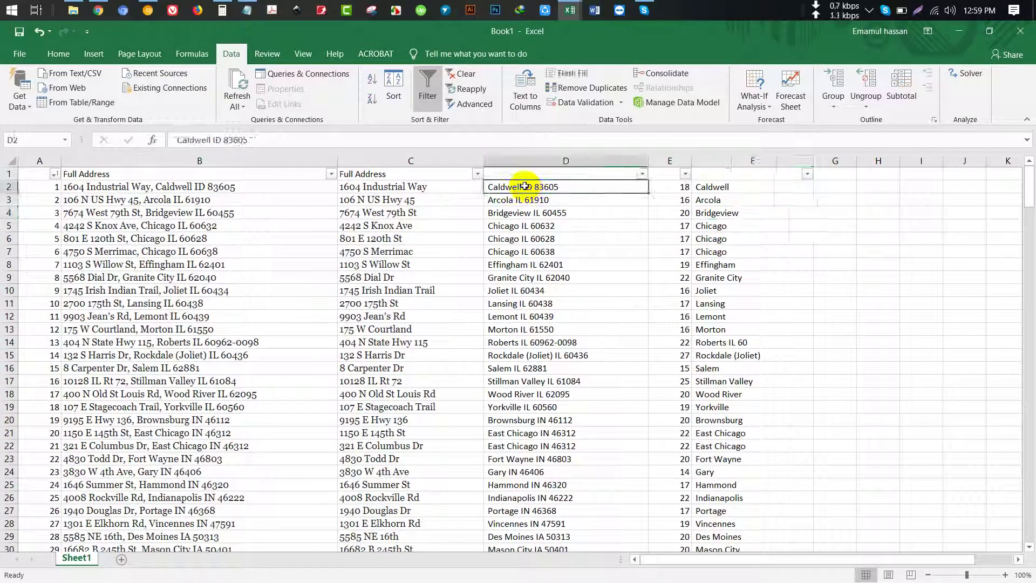
pyautogui.click(829, 185)
pyautogui.write('=')
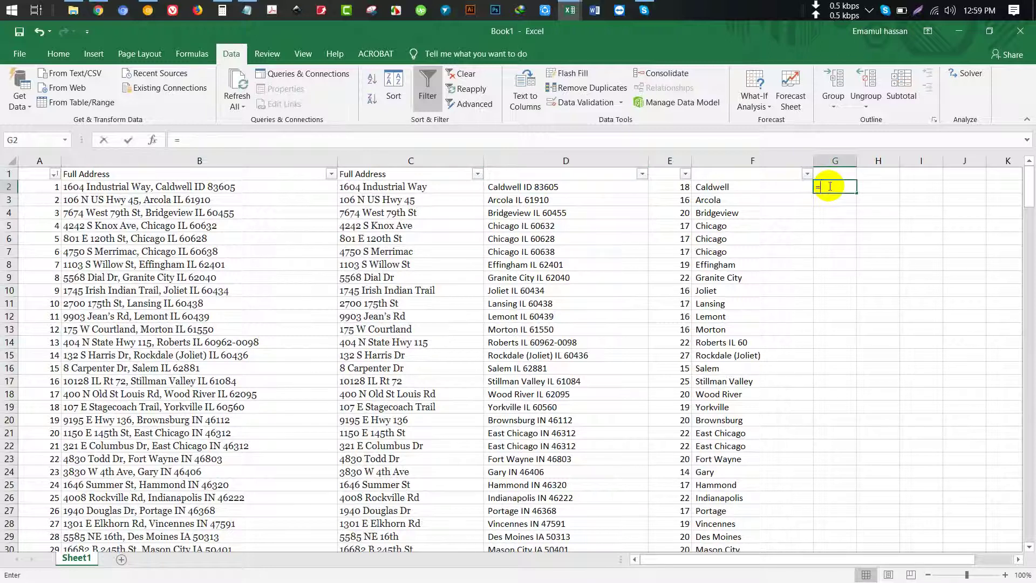
# Enter =RIGHT(D2,8) in G2 so it returns the state and ZIP 'ID 83605'.
pyautogui.write('r')
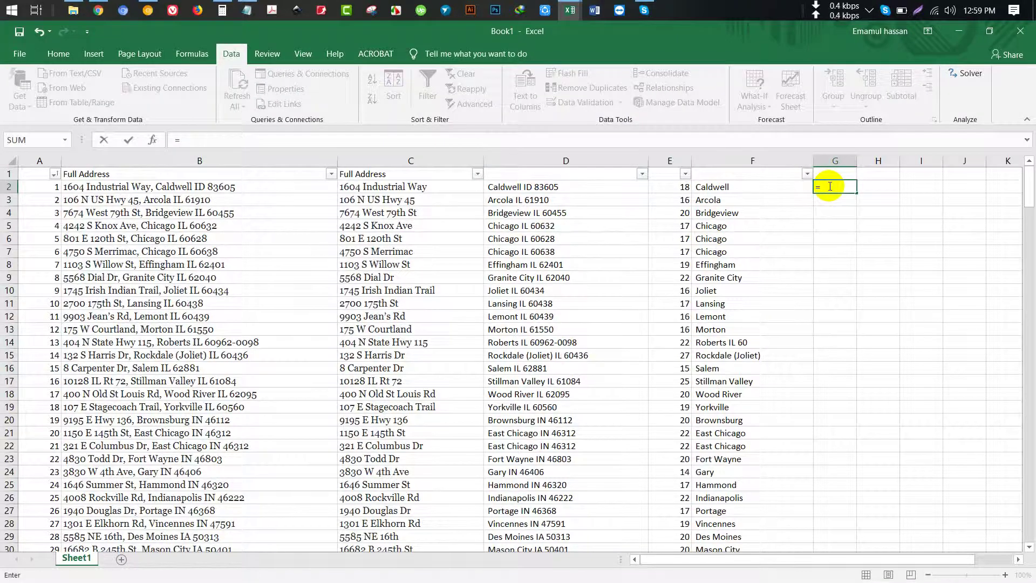
pyautogui.write('ight')
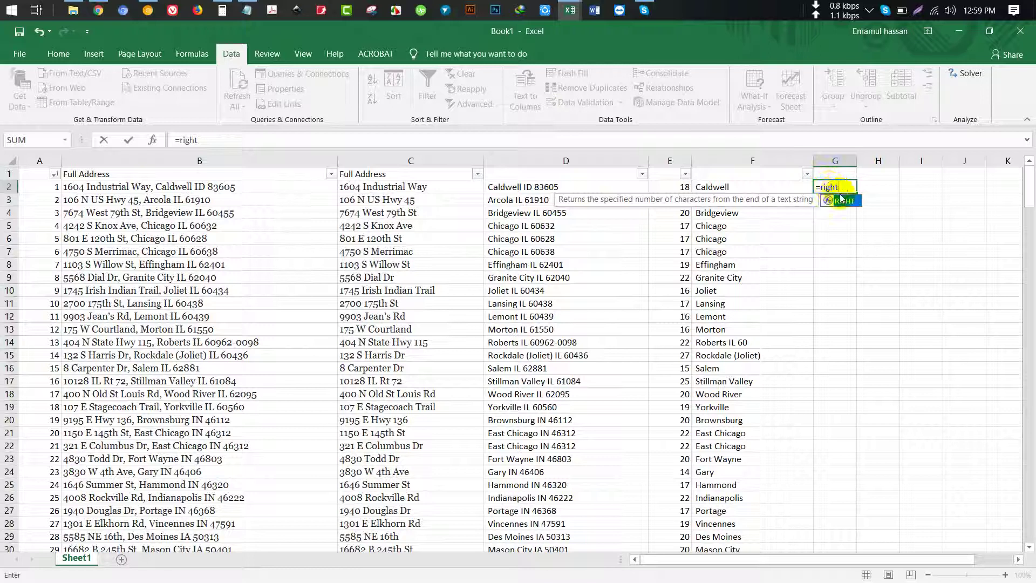
pyautogui.doubleClick(840, 202)
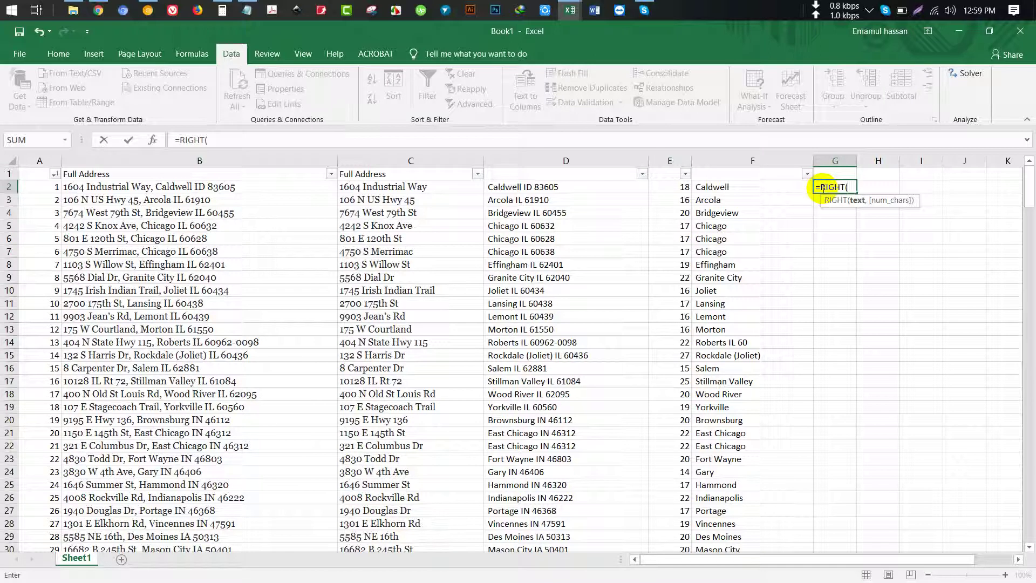
pyautogui.click(604, 188)
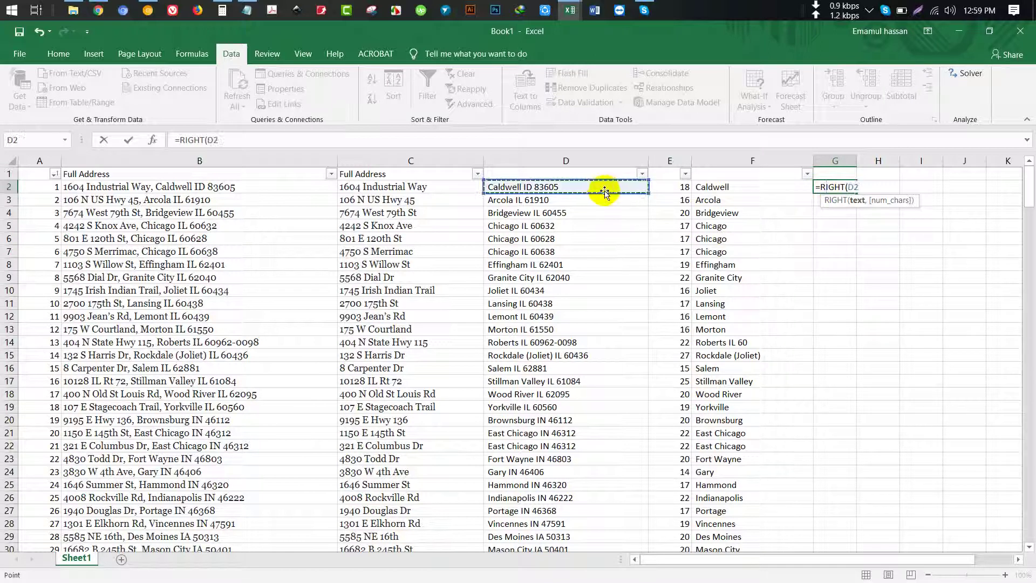
pyautogui.write(',8')
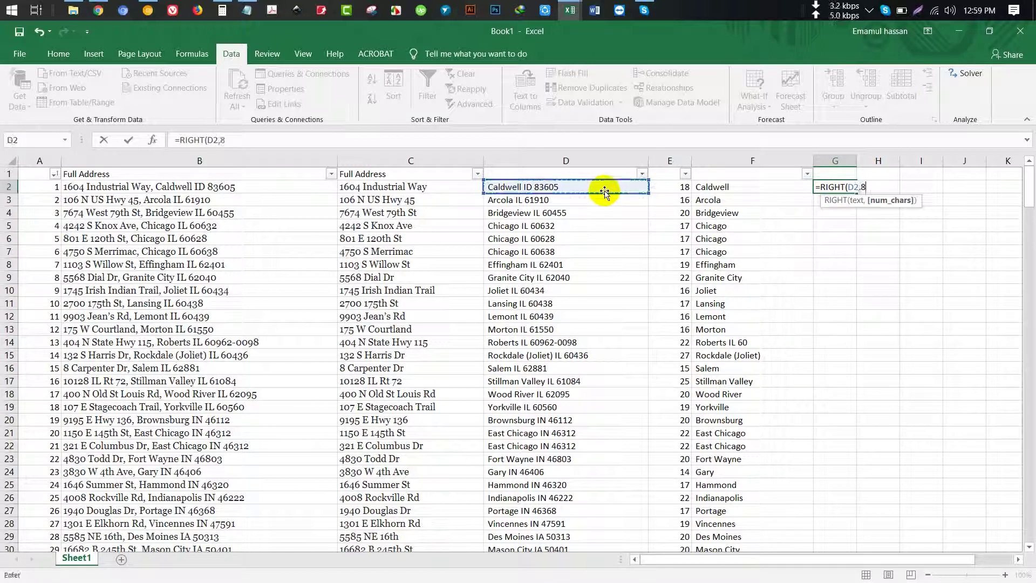
pyautogui.press('Return')
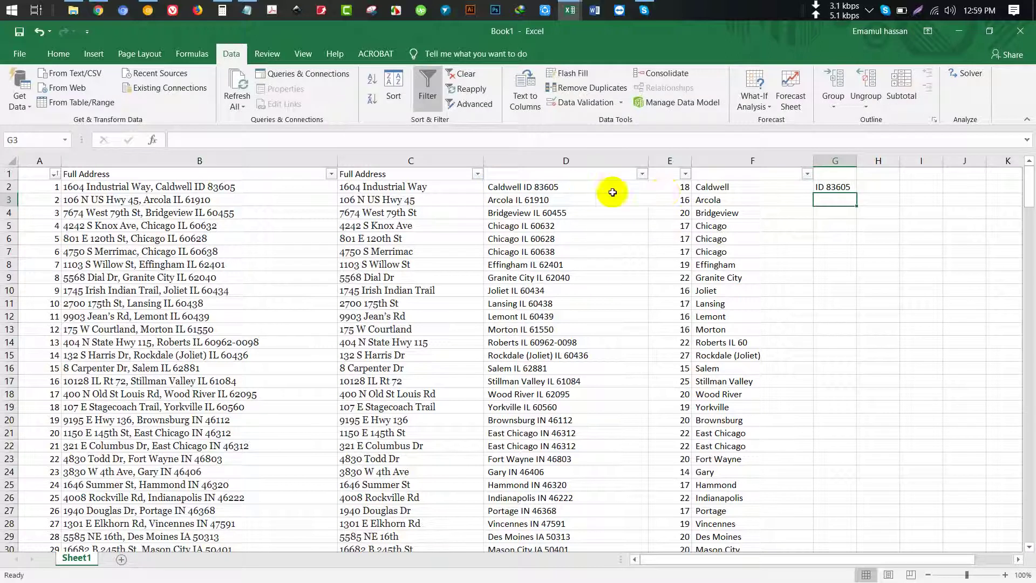
pyautogui.doubleClick(561, 186)
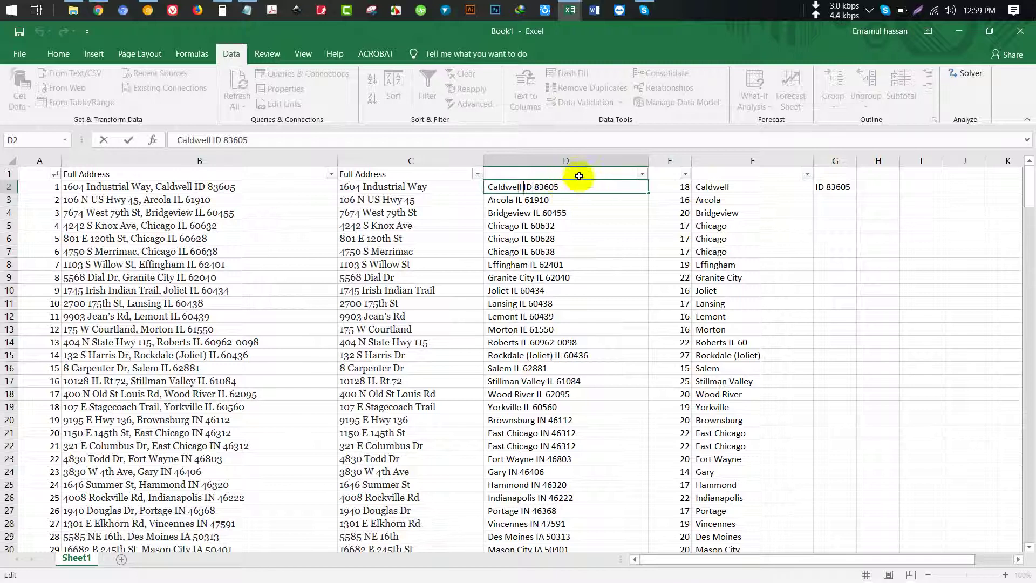
pyautogui.click(836, 186)
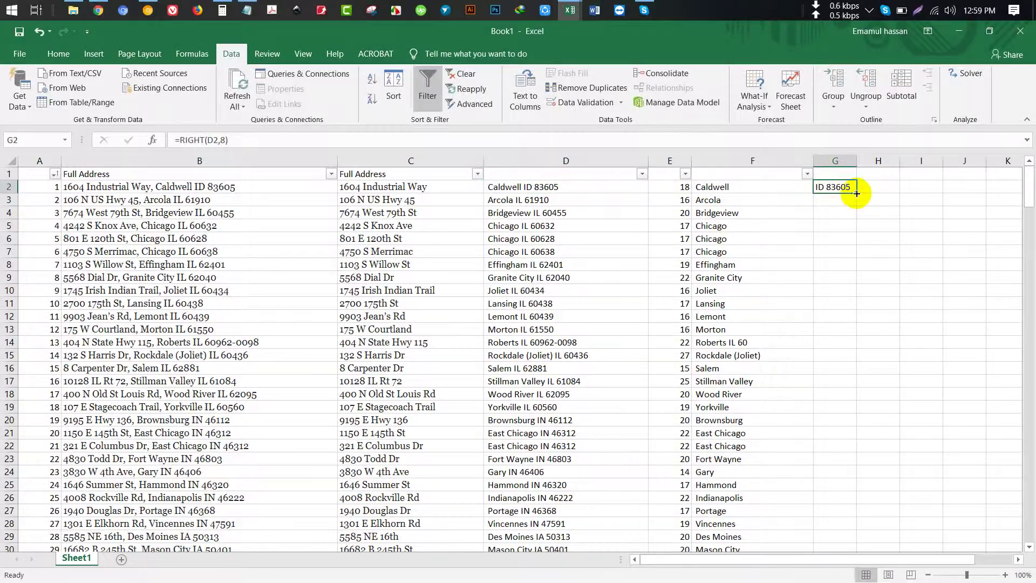
# Fill the =RIGHT(D2,8) formula down column G for every address row.
pyautogui.doubleClick(857, 193)
pyautogui.scroll(-20, 832, 328)
pyautogui.scroll(-20, 832, 328)
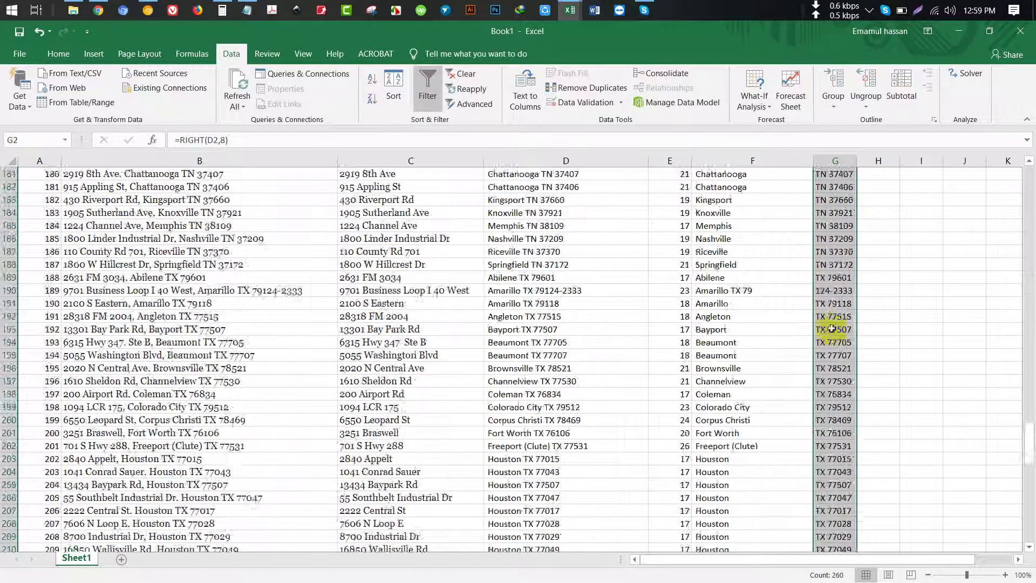
pyautogui.scroll(-9, 832, 329)
pyautogui.scroll(-12, 832, 328)
pyautogui.scroll(6, 833, 318)
pyautogui.scroll(2, 834, 311)
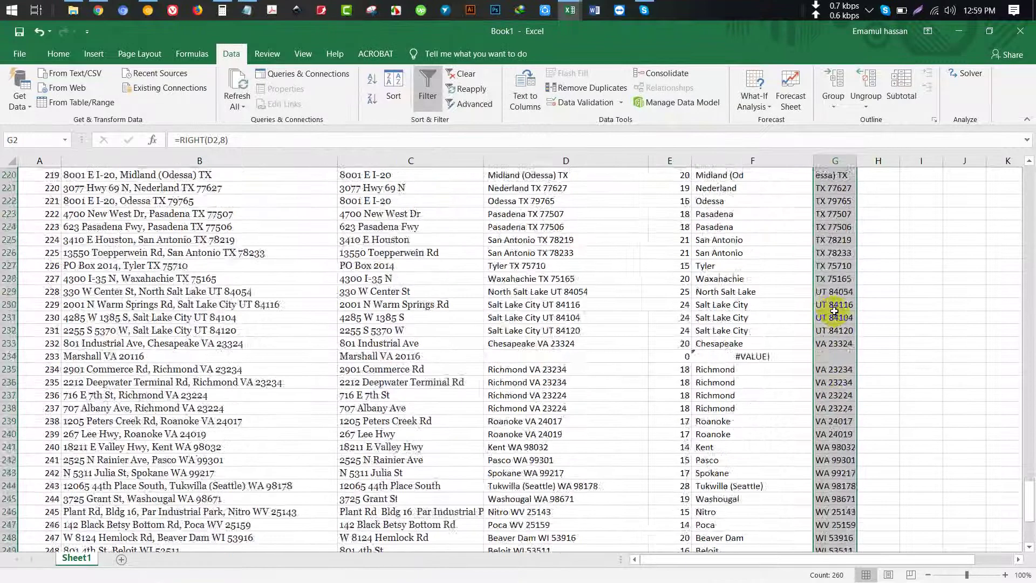
pyautogui.scroll(20, 834, 311)
pyautogui.scroll(20, 836, 303)
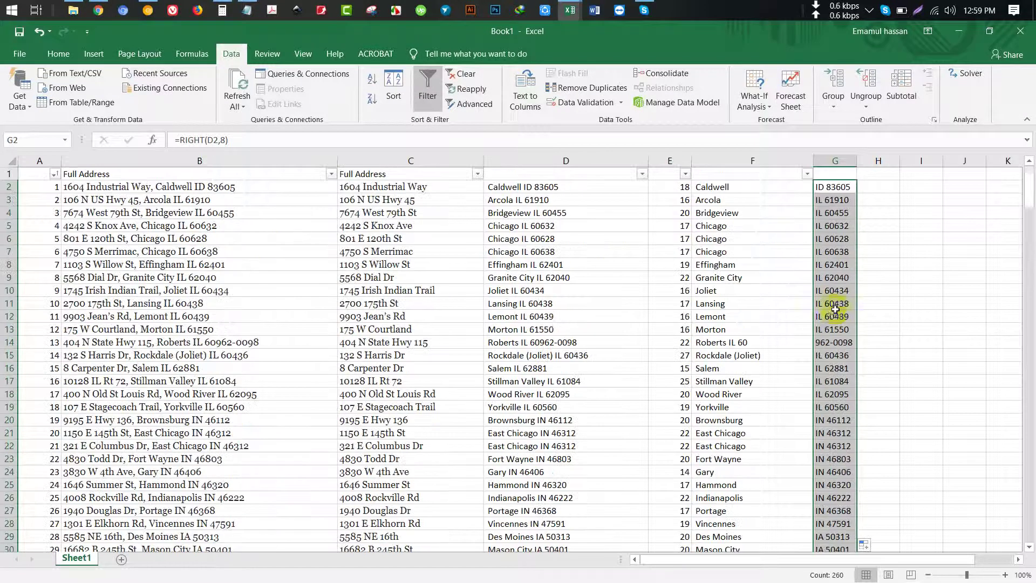
# Spot-check the copied formula in G5, then select the whole column G.
pyautogui.click(764, 193)
pyautogui.click(826, 187)
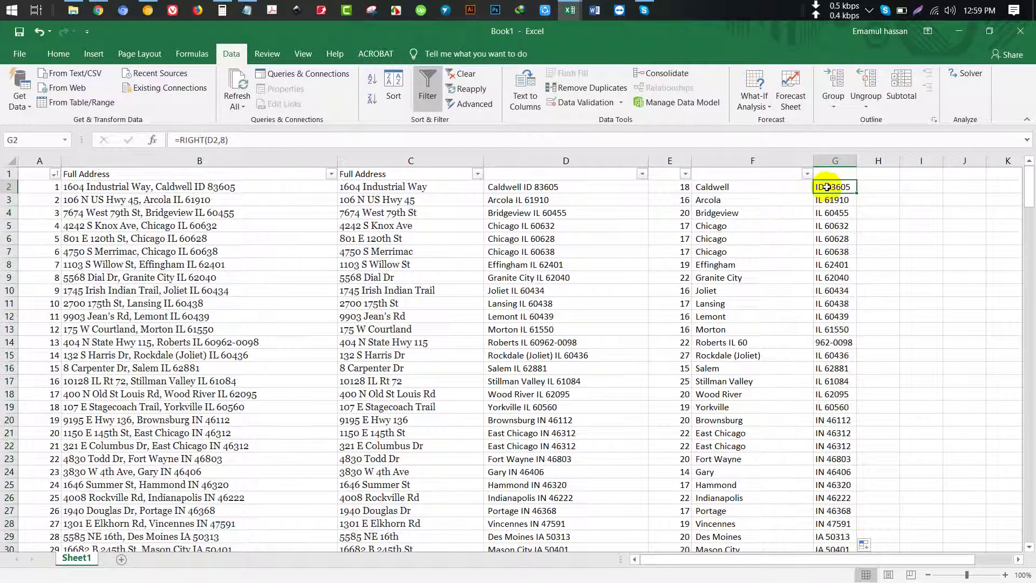
pyautogui.click(825, 226)
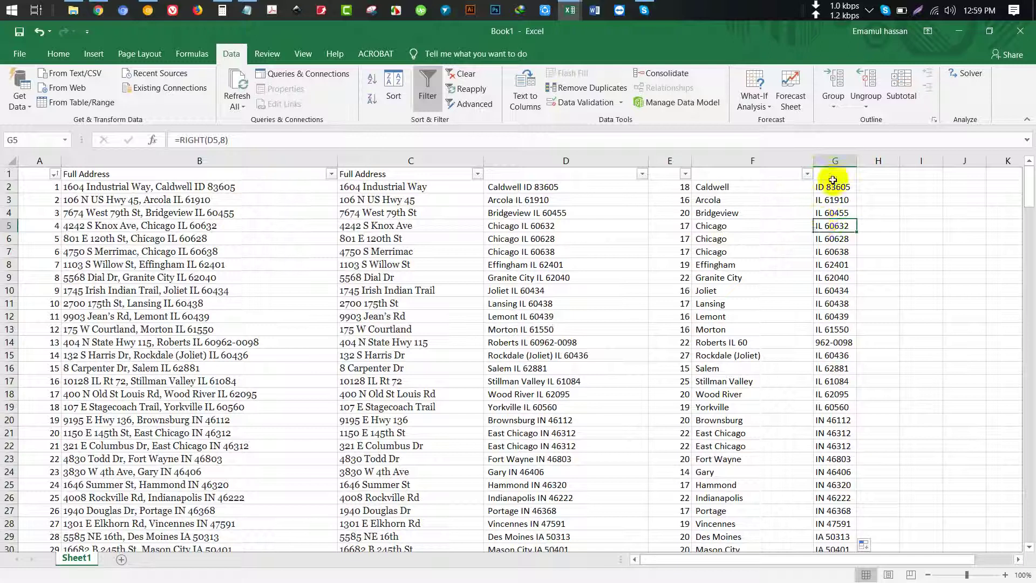
pyautogui.click(833, 181)
pyautogui.click(834, 162)
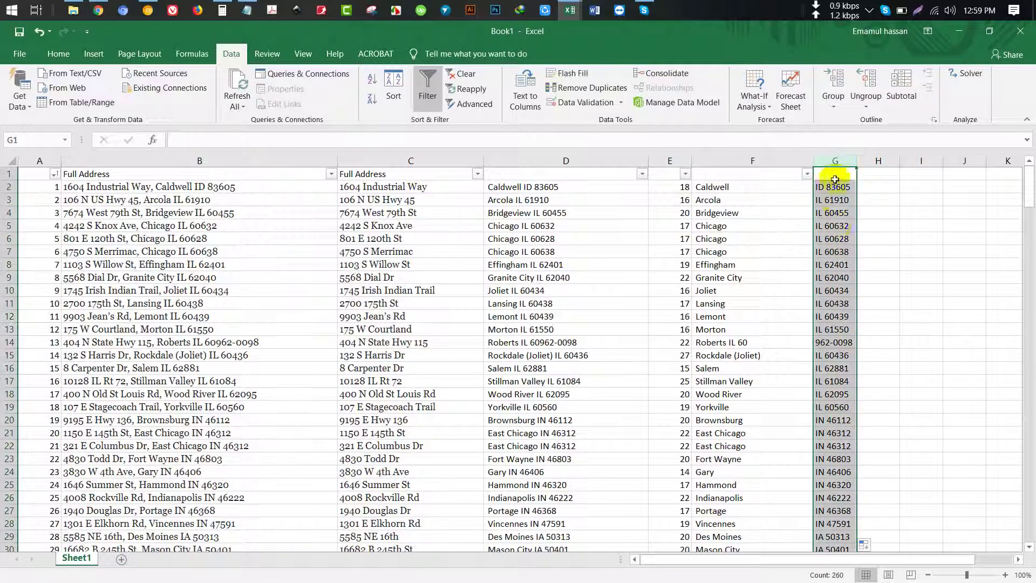
# Copy column G and paste it back over itself as values only.
pyautogui.hotkey('ctrl', 'c')
pyautogui.rightClick(834, 219)
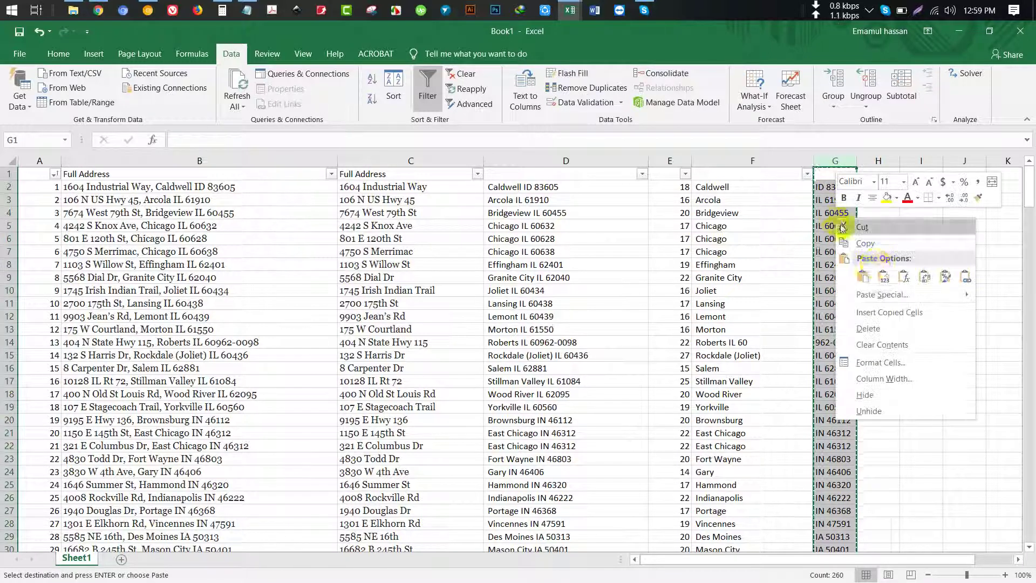
pyautogui.click(881, 294)
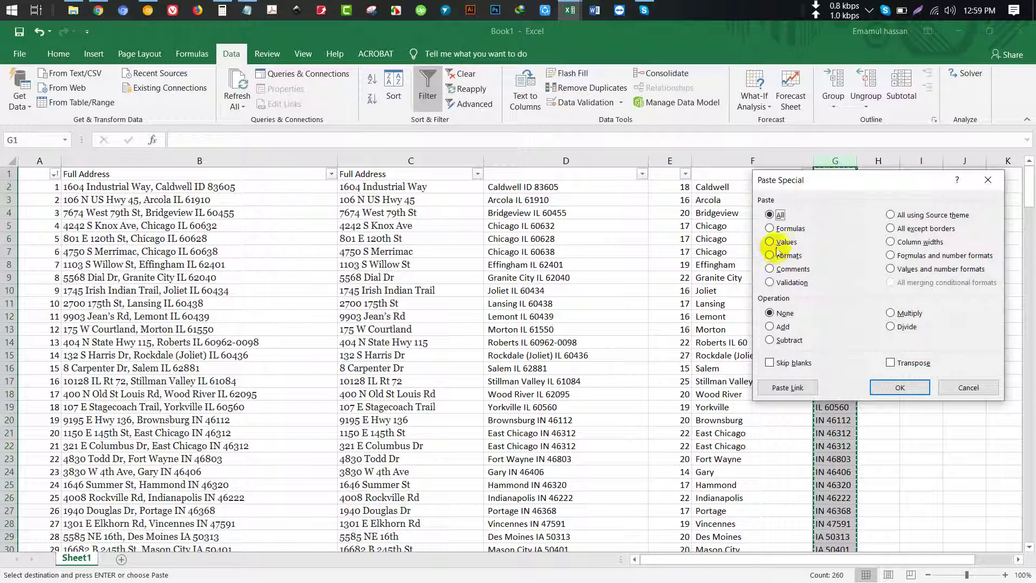
pyautogui.click(779, 243)
pyautogui.click(900, 388)
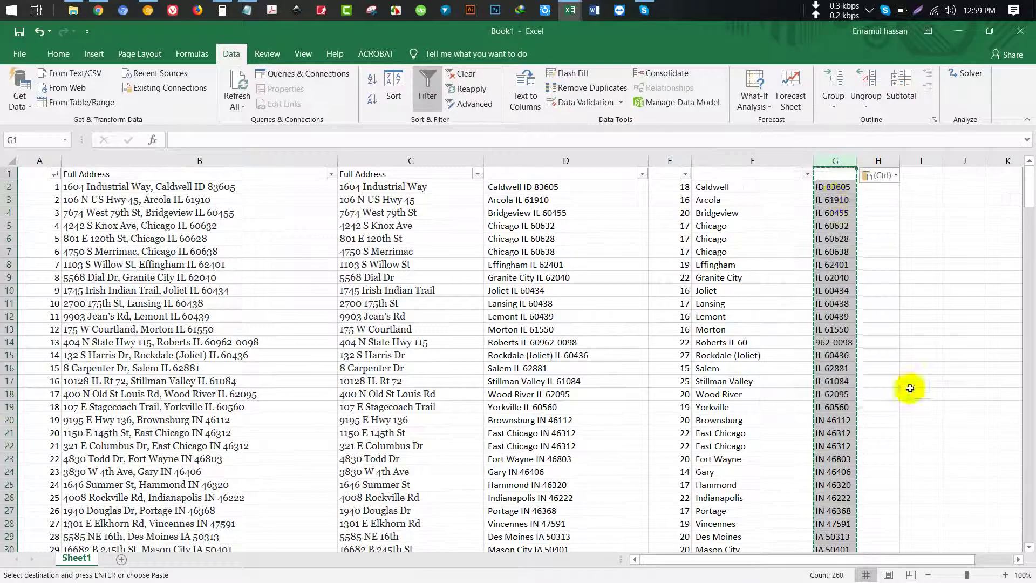
pyautogui.click(835, 187)
pyautogui.press('Escape')
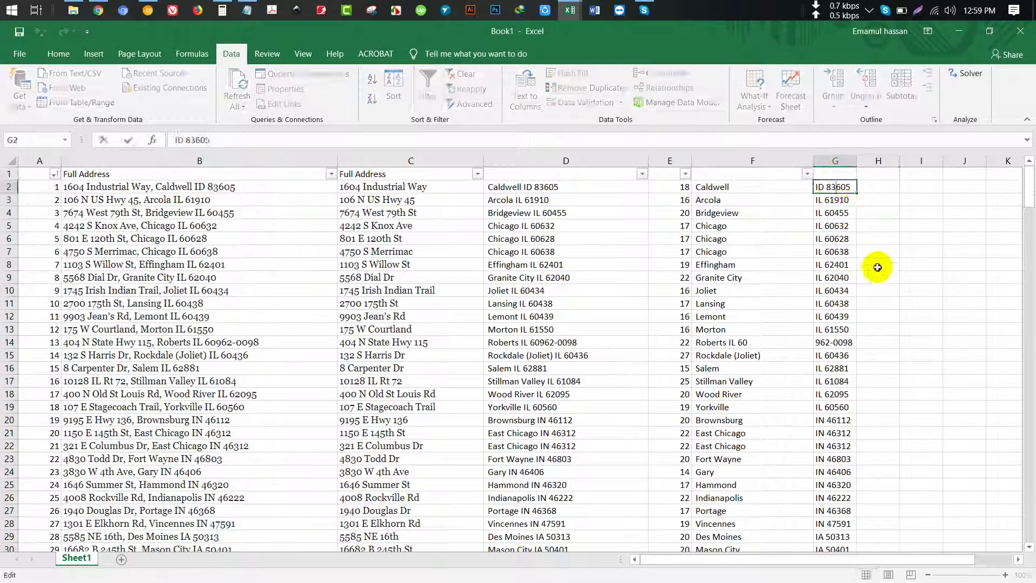
# Review the converted values, including the malformed 962-0098 in G14, and reselect column G.
pyautogui.click(836, 226)
pyautogui.moveTo(844, 309); pyautogui.dragTo(836, 340)
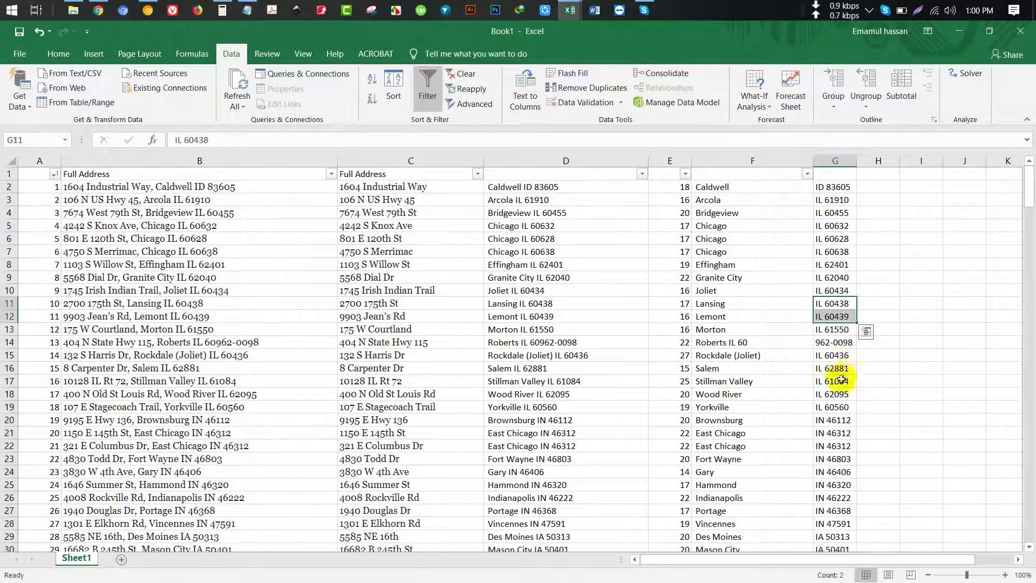
pyautogui.click(835, 344)
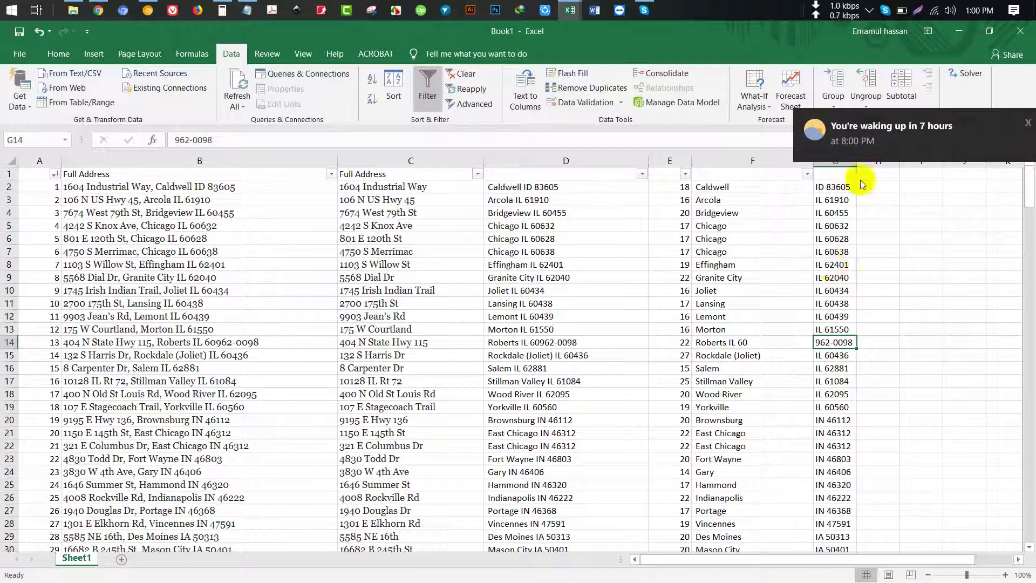
pyautogui.click(1027, 123)
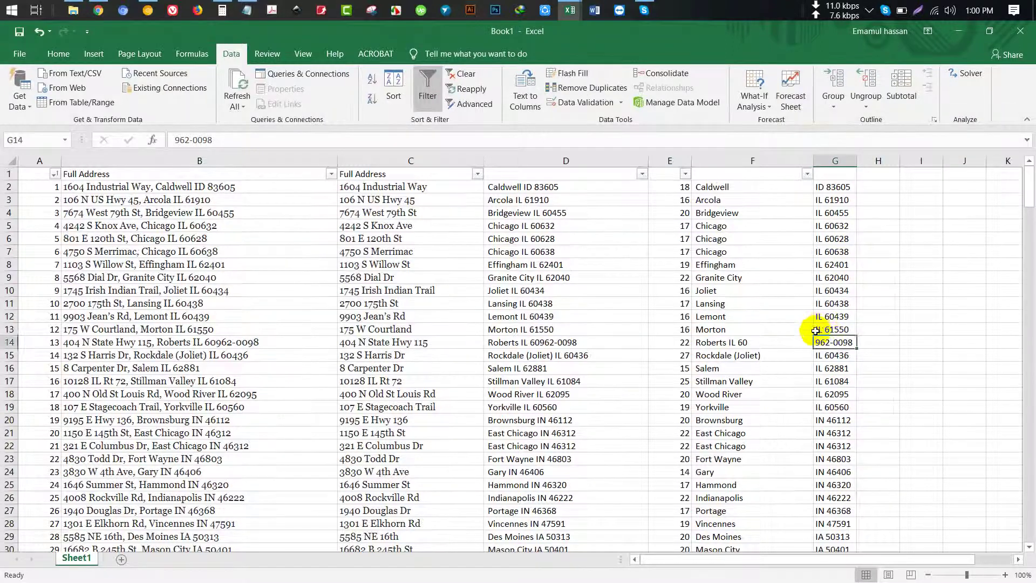
pyautogui.scroll(-3, 824, 331)
pyautogui.scroll(-6, 816, 332)
pyautogui.scroll(6, 815, 333)
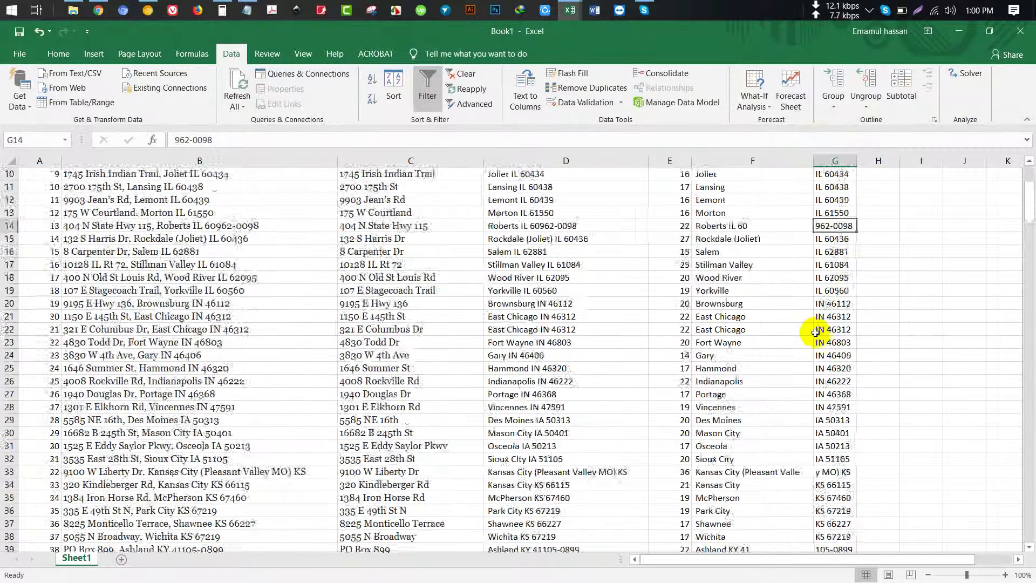
pyautogui.scroll(3, 815, 333)
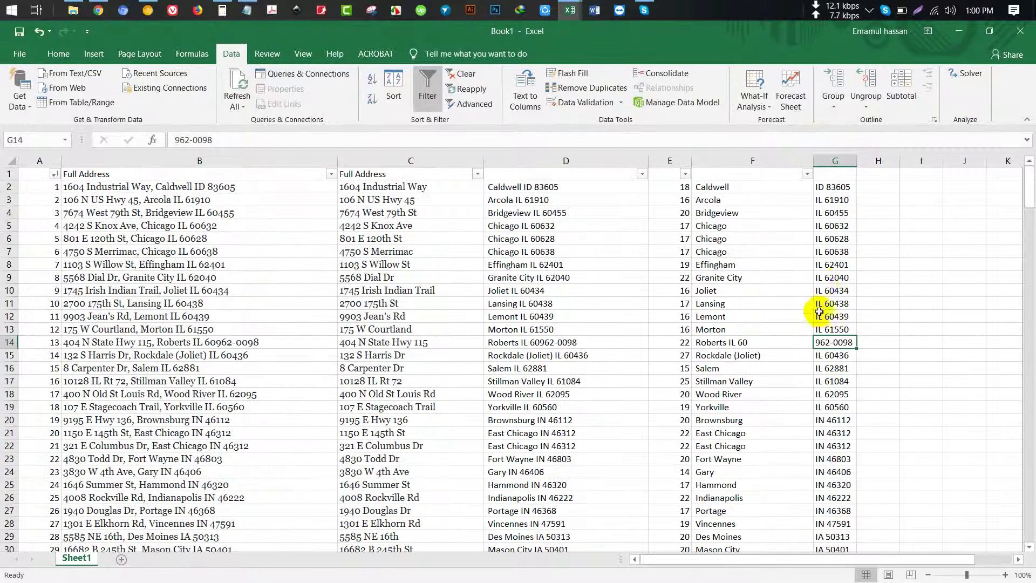
pyautogui.click(12, 161)
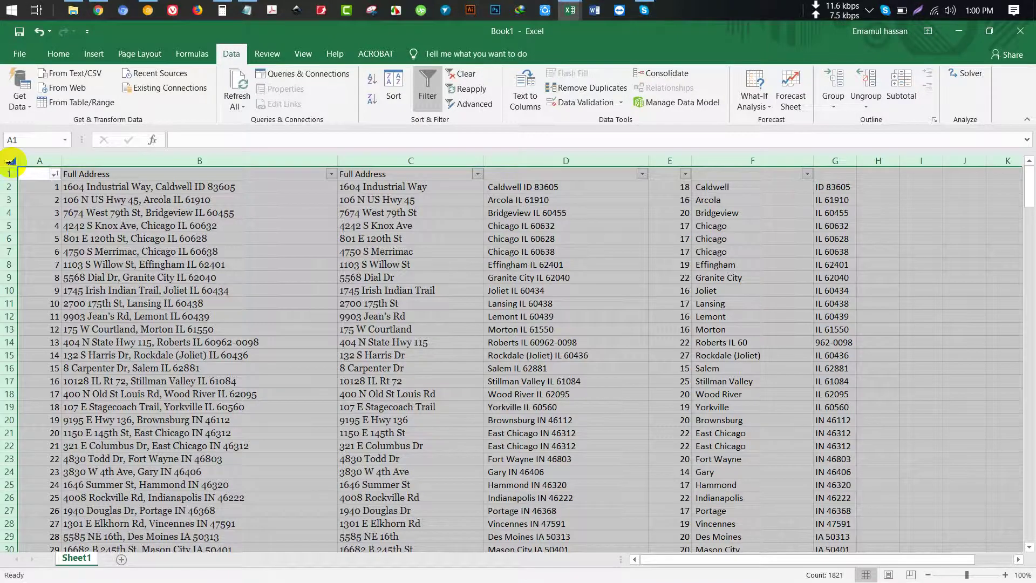
pyautogui.click(822, 189)
pyautogui.click(833, 159)
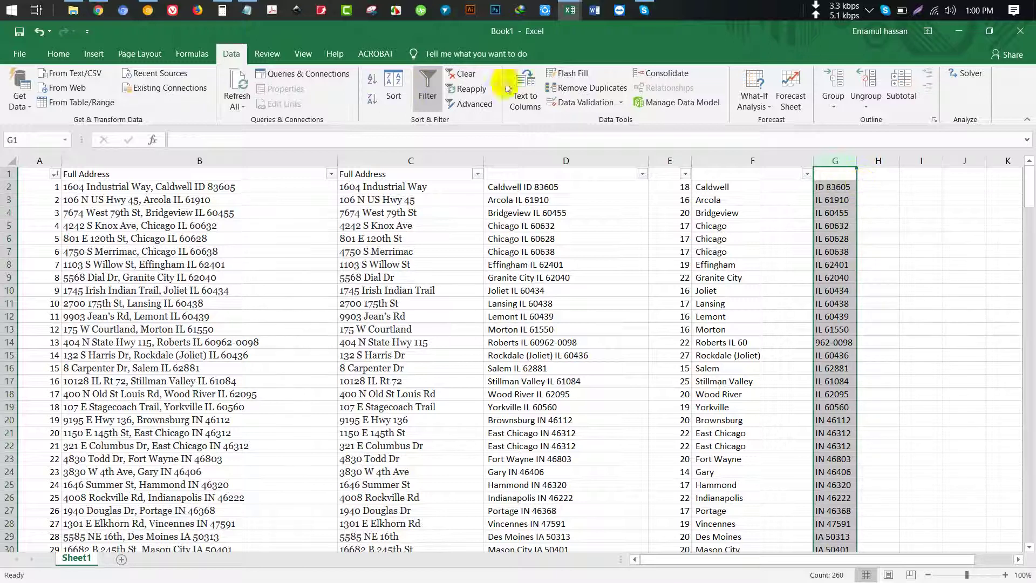
# Split column G with Text to Columns on the Space delimiter, moving ZIPs into column H.
pyautogui.click(525, 86)
pyautogui.click(920, 445)
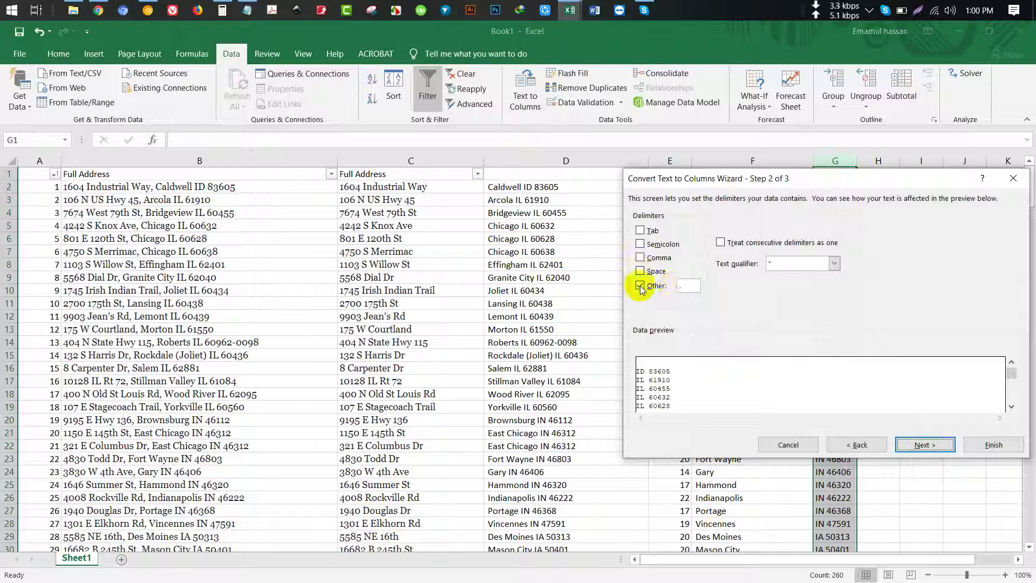
pyautogui.click(640, 285)
pyautogui.click(684, 285)
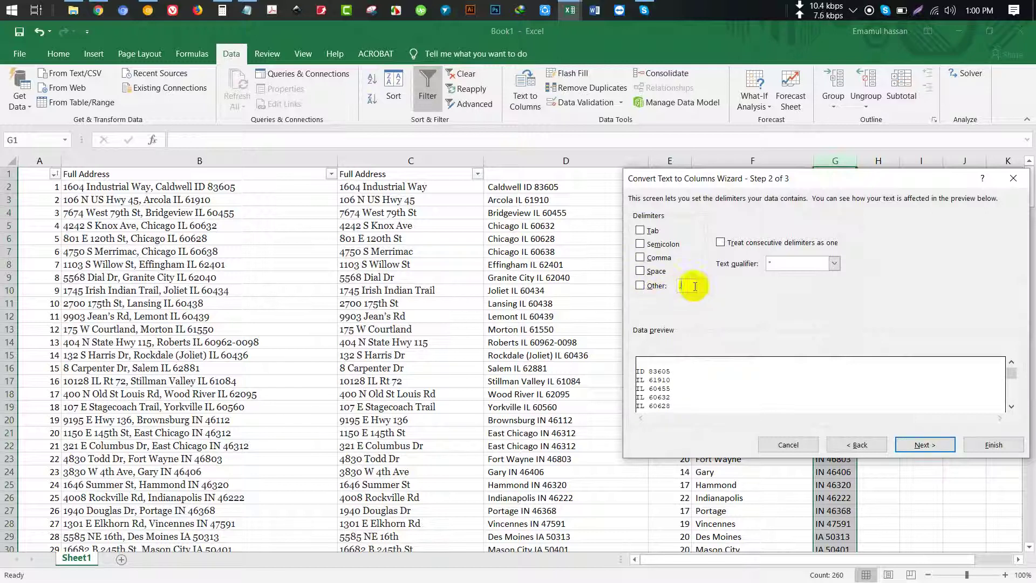
pyautogui.click(661, 286)
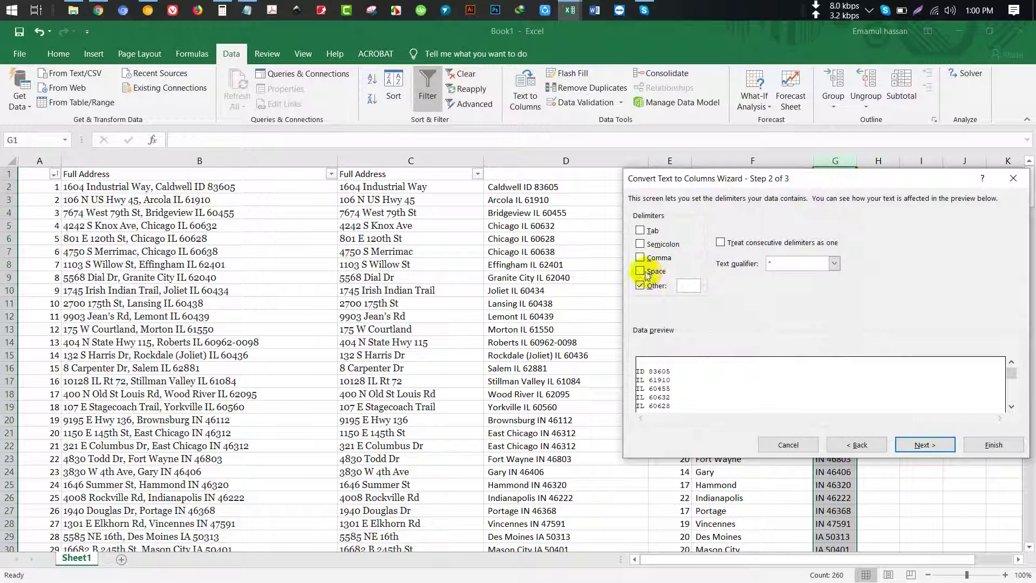
pyautogui.click(641, 271)
pyautogui.click(641, 286)
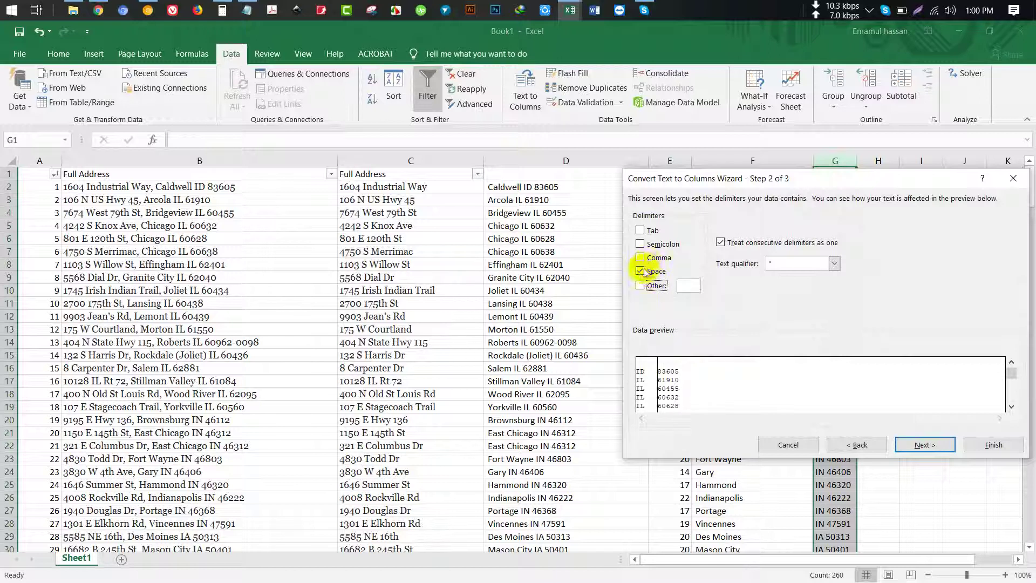
pyautogui.click(939, 445)
pyautogui.click(969, 446)
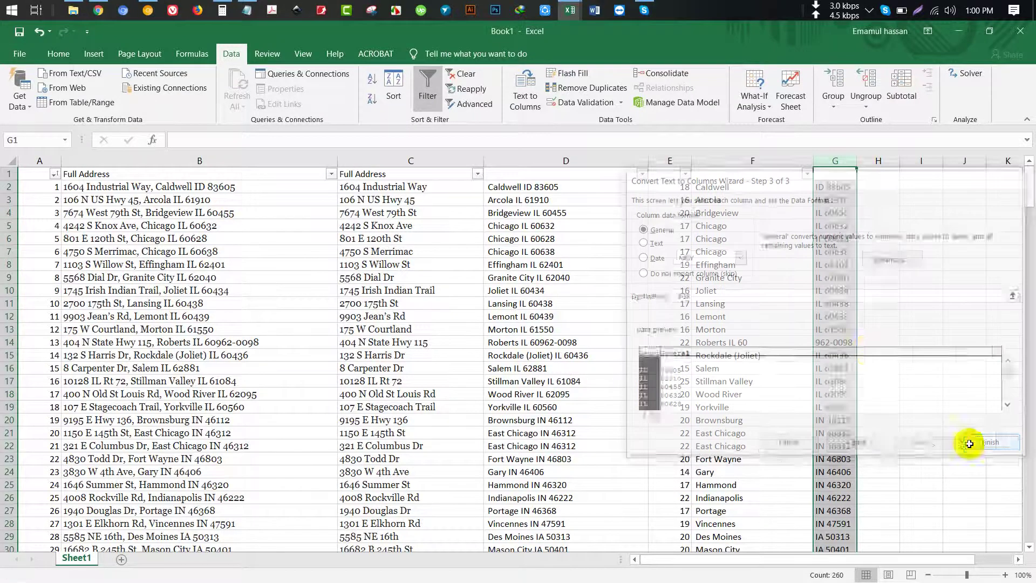
pyautogui.click(849, 340)
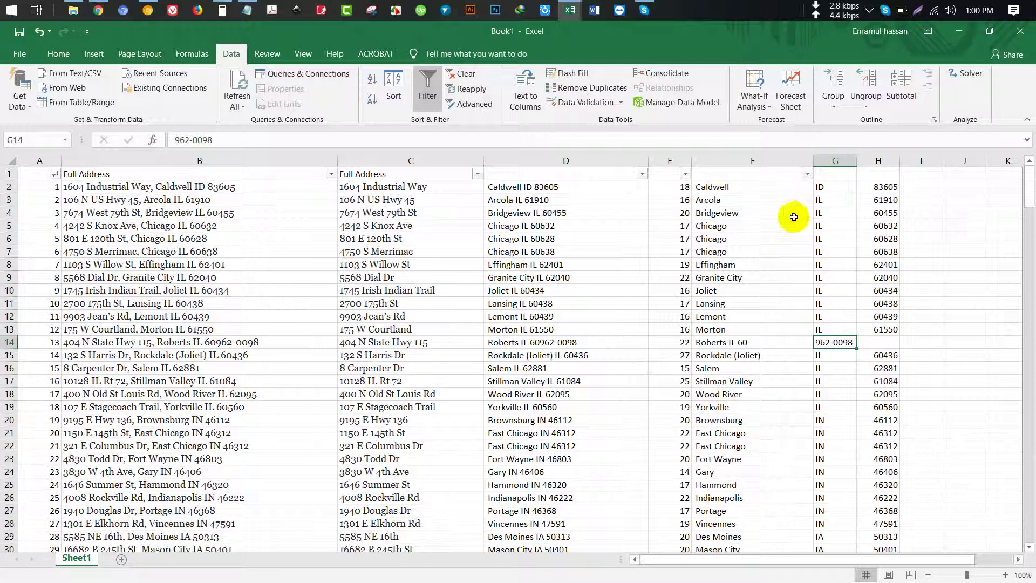
pyautogui.click(779, 223)
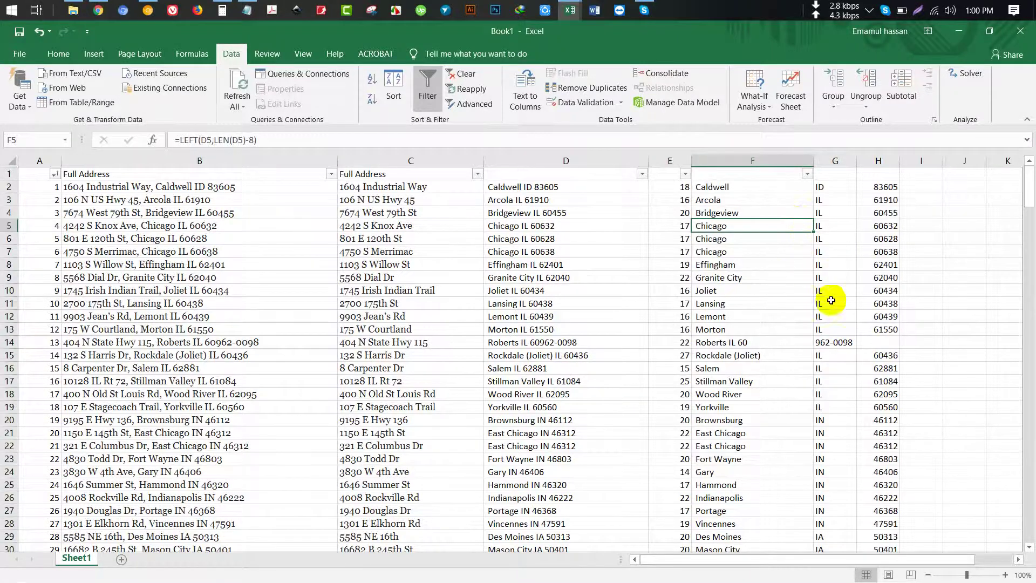
pyautogui.scroll(-12, 825, 296)
pyautogui.scroll(-11, 826, 296)
pyautogui.scroll(20, 836, 317)
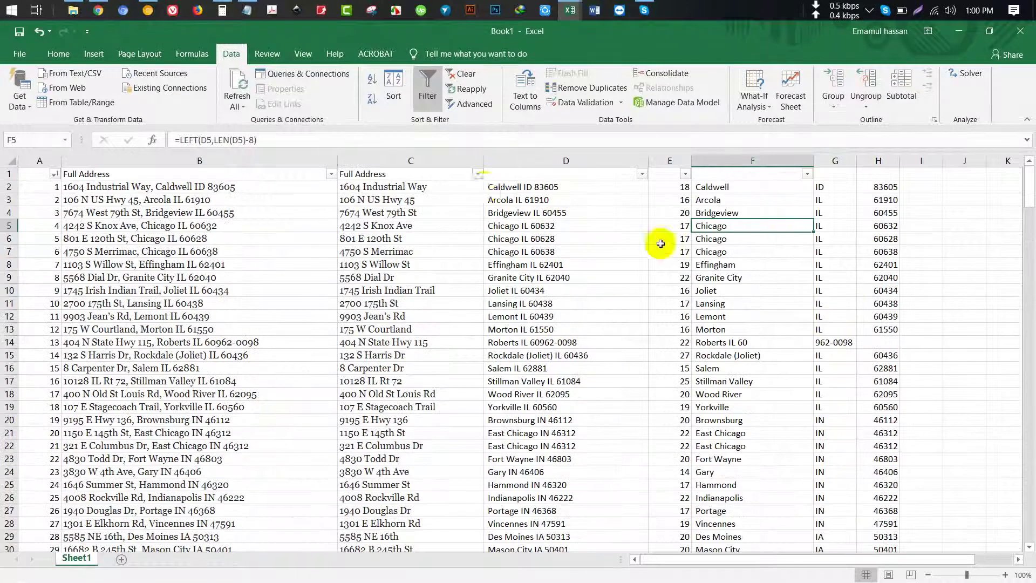
pyautogui.click(412, 175)
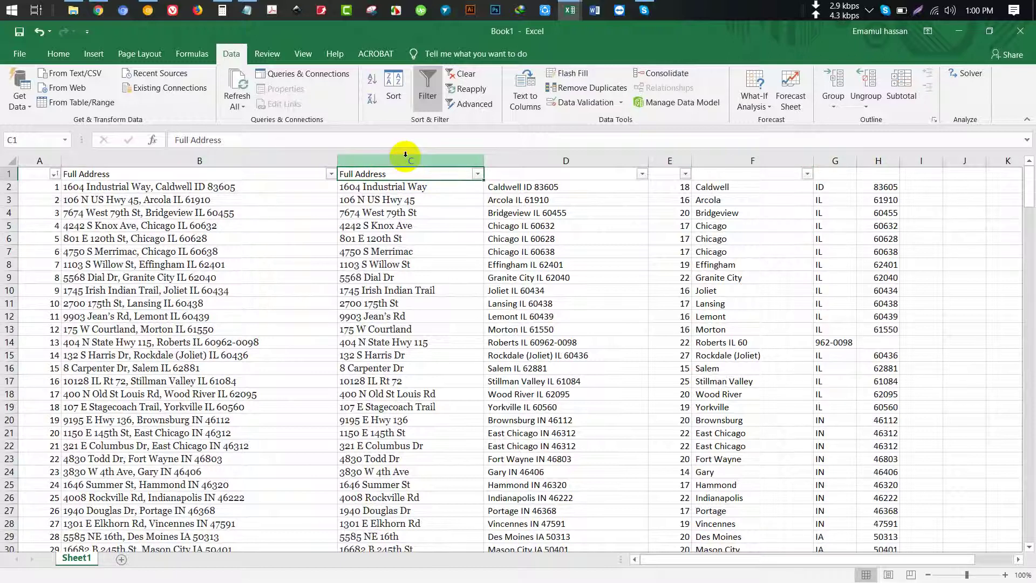
pyautogui.click(528, 186)
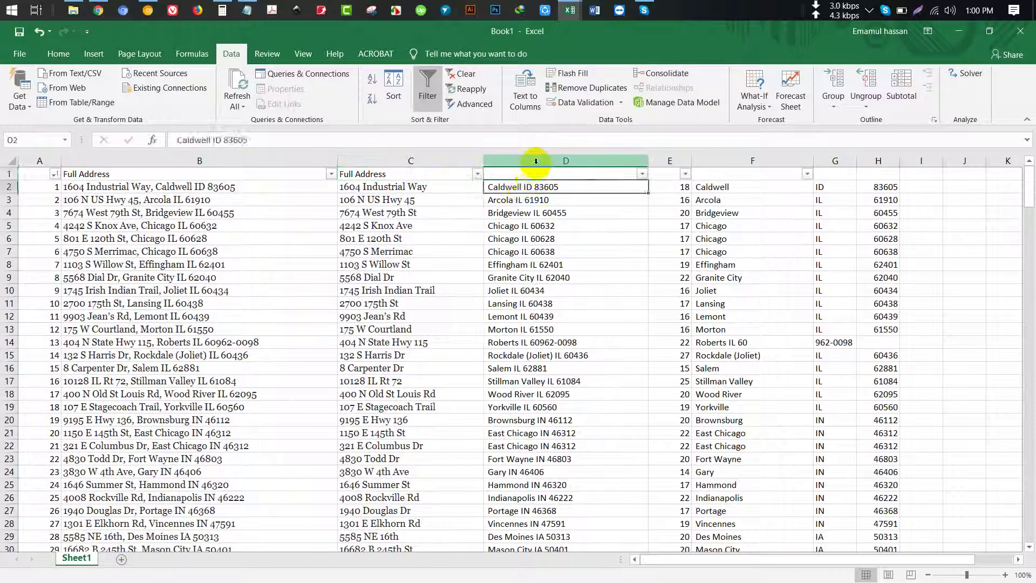
pyautogui.click(533, 160)
pyautogui.rightClick(537, 161)
pyautogui.click(569, 274)
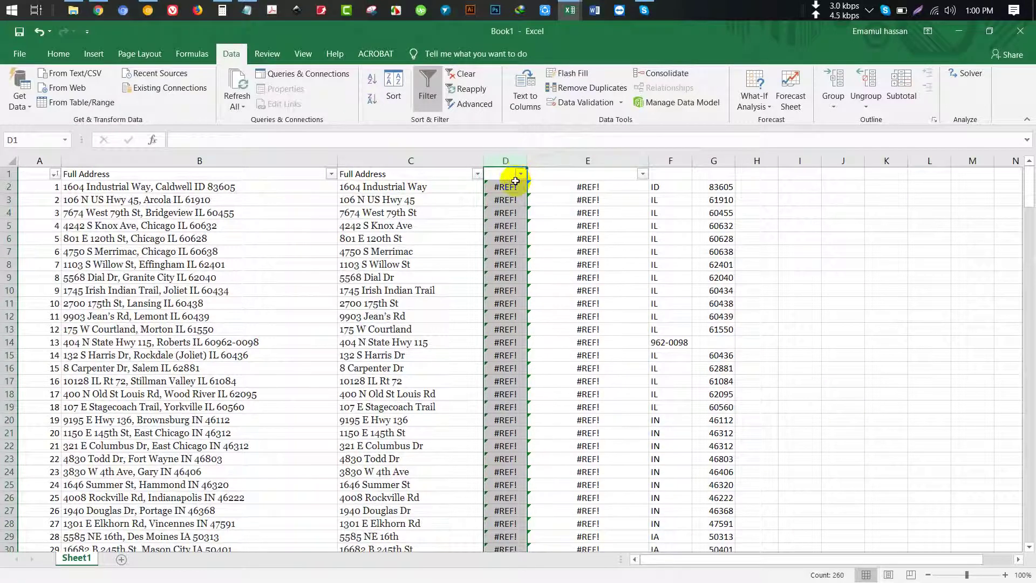
pyautogui.hotkey('ctrl', 'z')
pyautogui.click(532, 188)
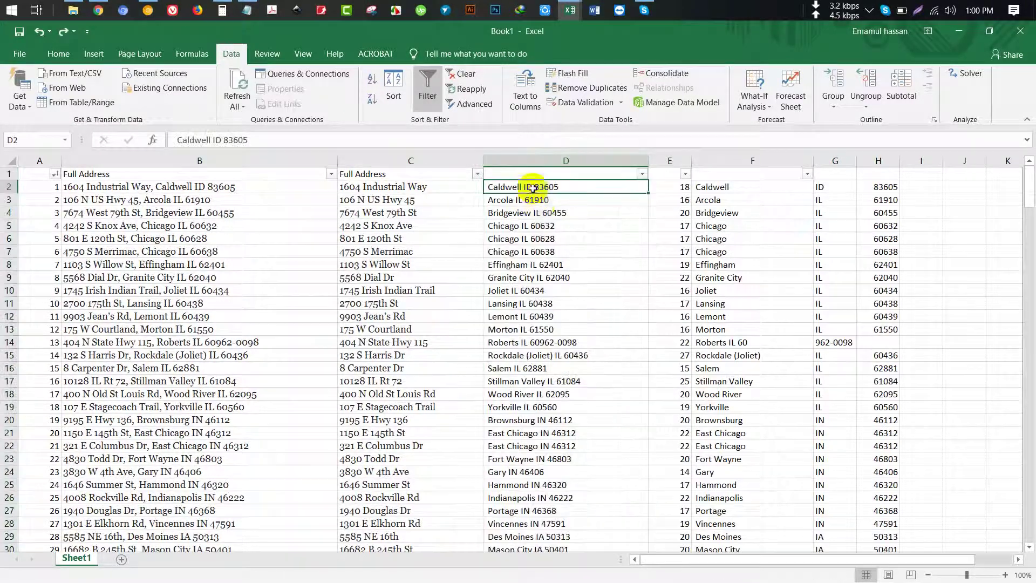
# Convert the city formulas in column F into fixed values with Paste Special Values.
pyautogui.click(558, 159)
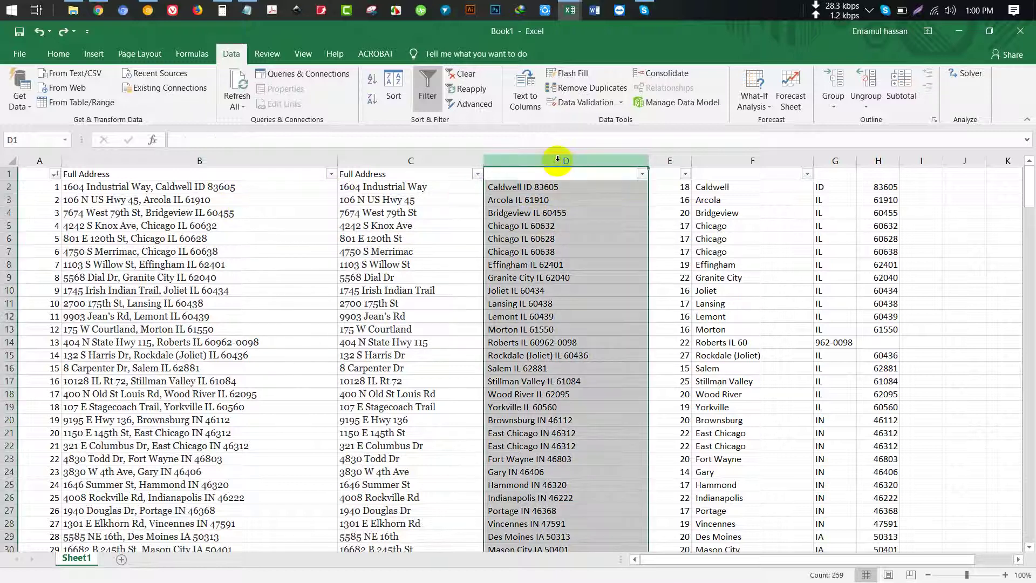
pyautogui.rightClick(558, 161)
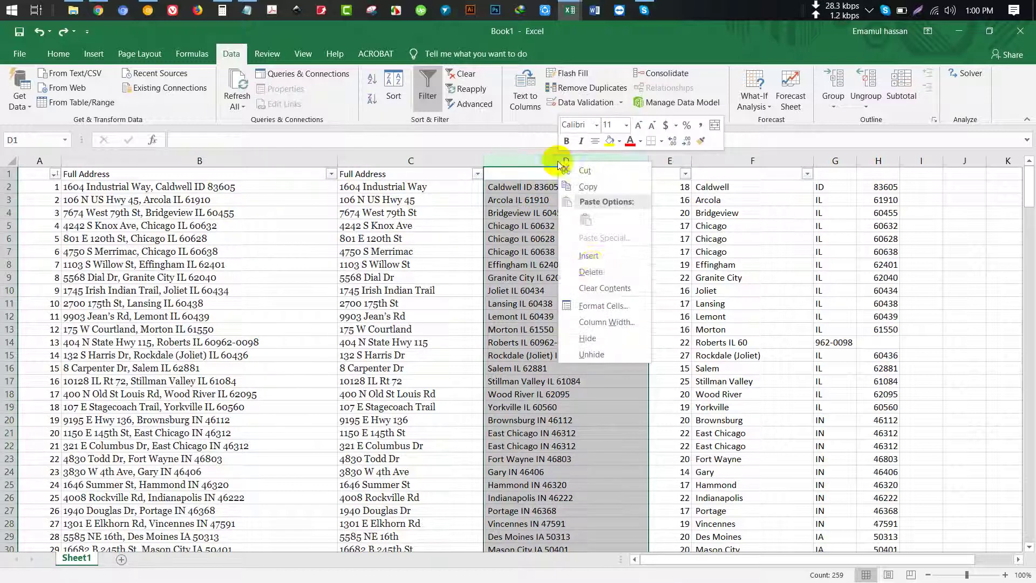
pyautogui.click(718, 185)
pyautogui.click(720, 186)
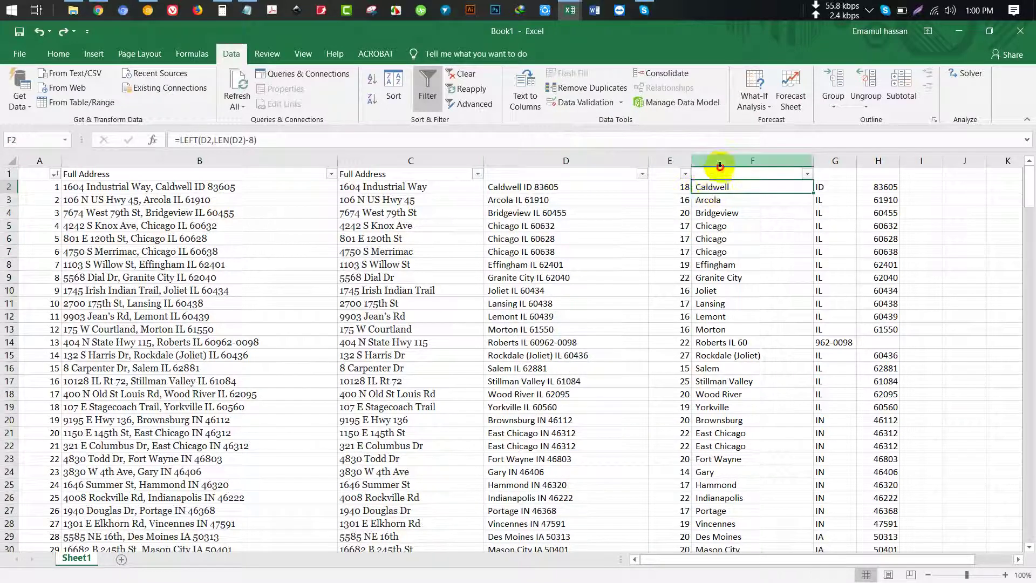
pyautogui.click(722, 161)
pyautogui.hotkey('ctrl', 'c')
pyautogui.rightClick(717, 199)
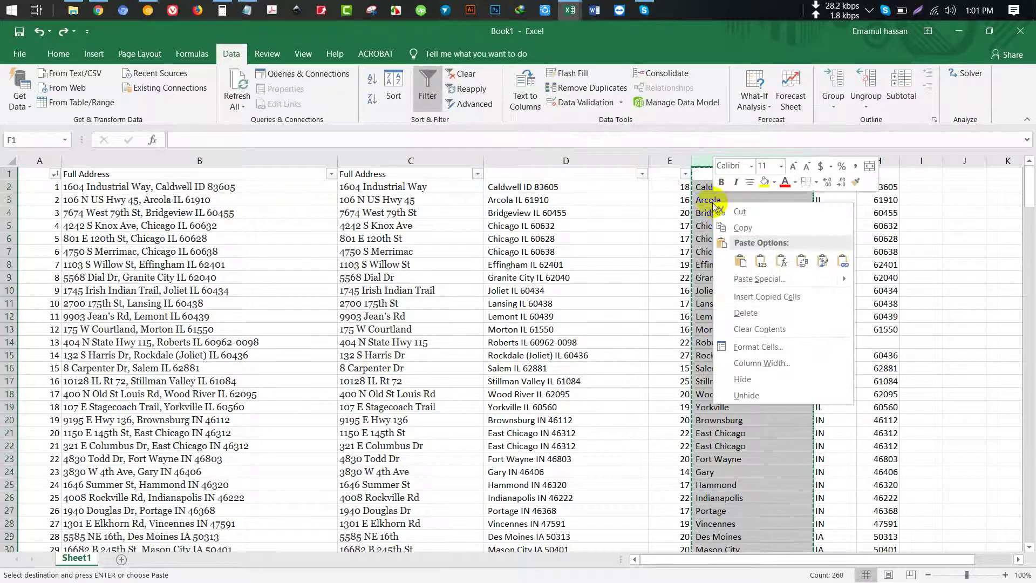
pyautogui.click(758, 279)
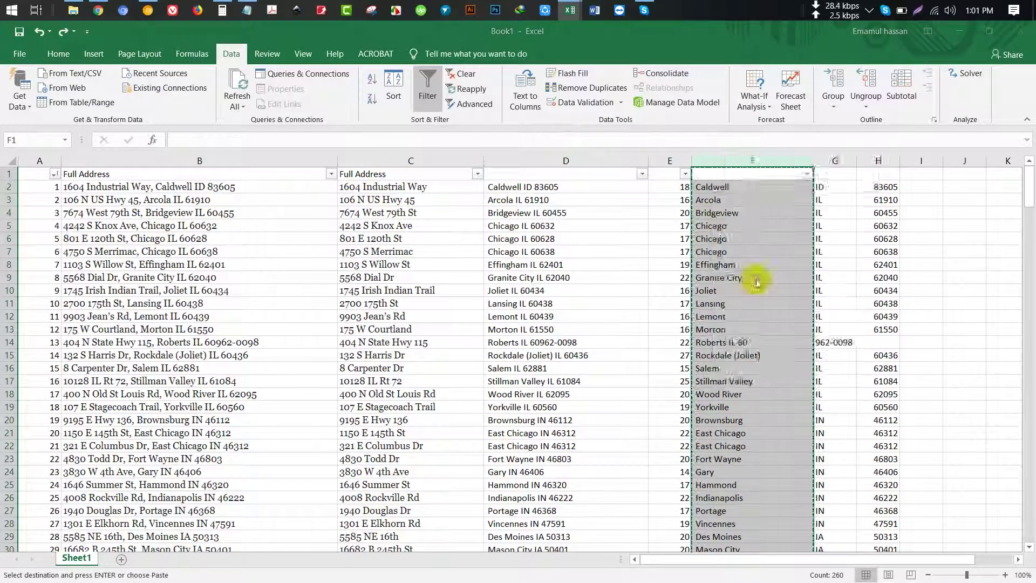
pyautogui.click(654, 228)
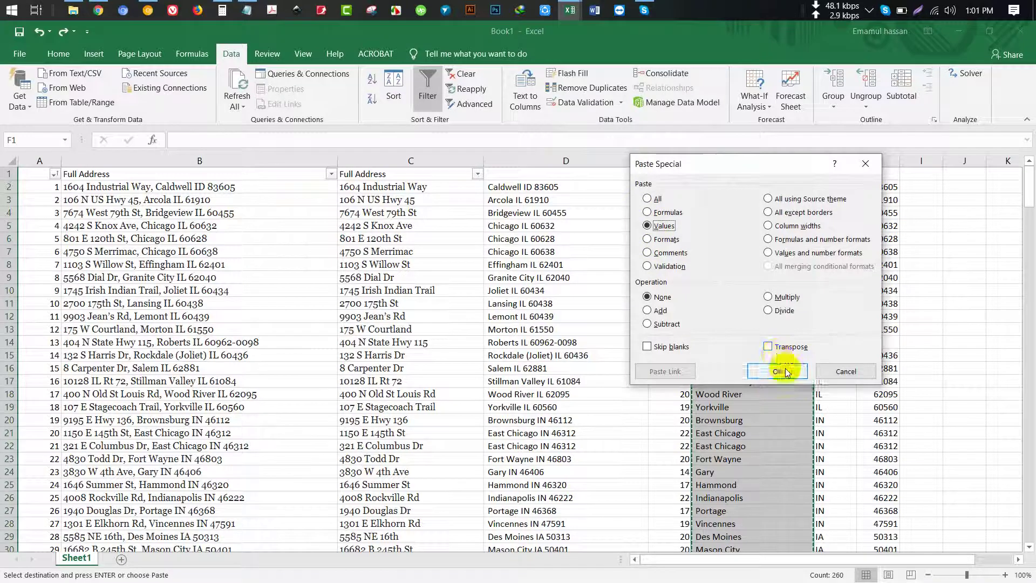
pyautogui.click(771, 371)
pyautogui.click(730, 234)
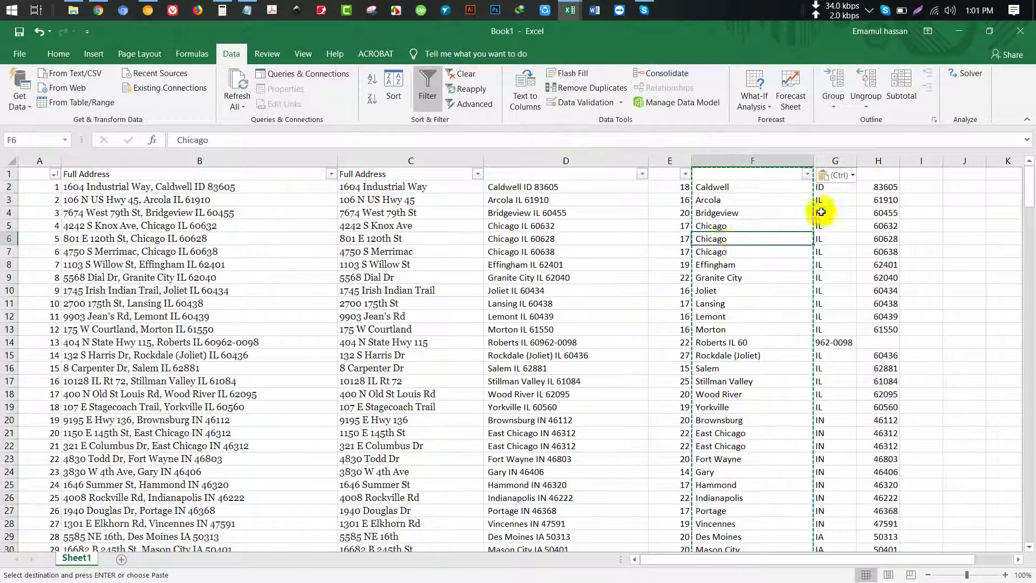
# Delete the combined city-state-zip column D and then the resulting #REF! column.
pyautogui.click(875, 210)
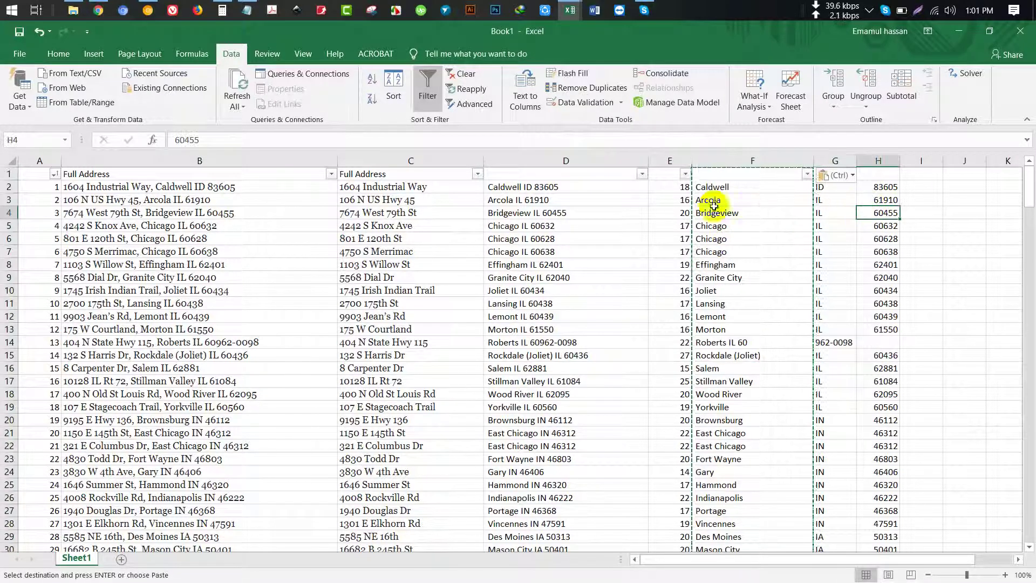
pyautogui.click(588, 161)
pyautogui.rightClick(588, 162)
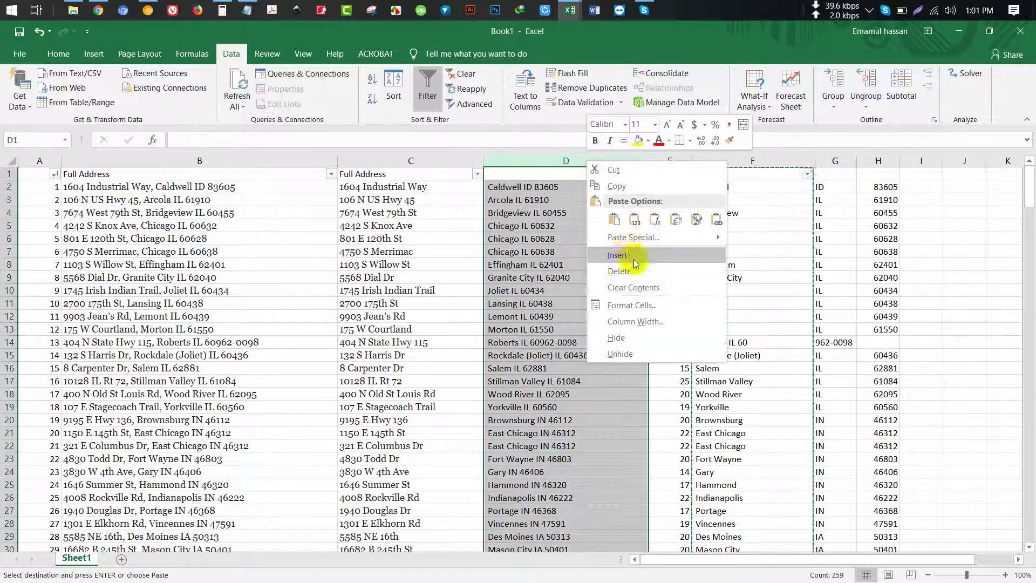
pyautogui.click(619, 271)
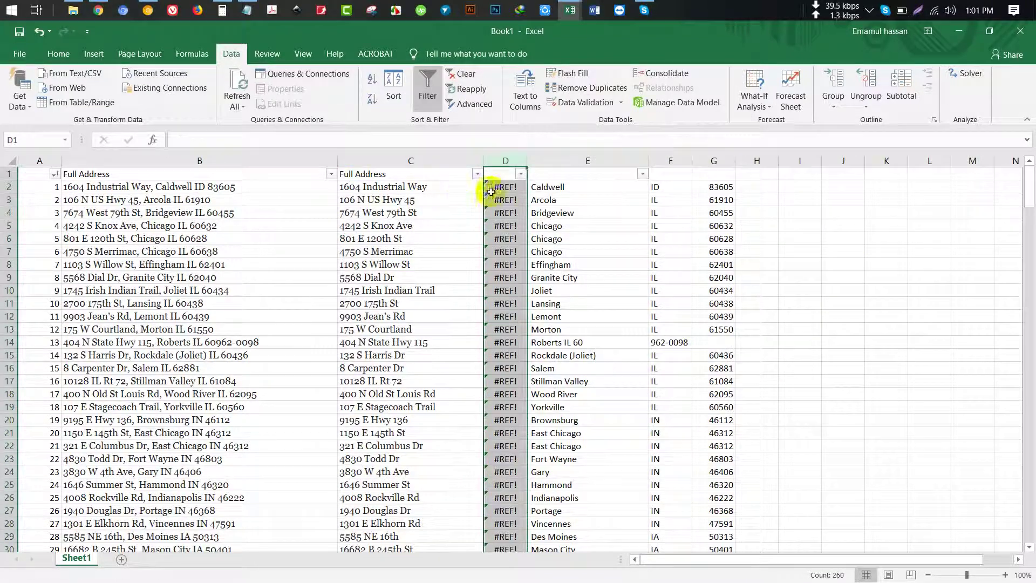
pyautogui.rightClick(505, 160)
pyautogui.click(539, 267)
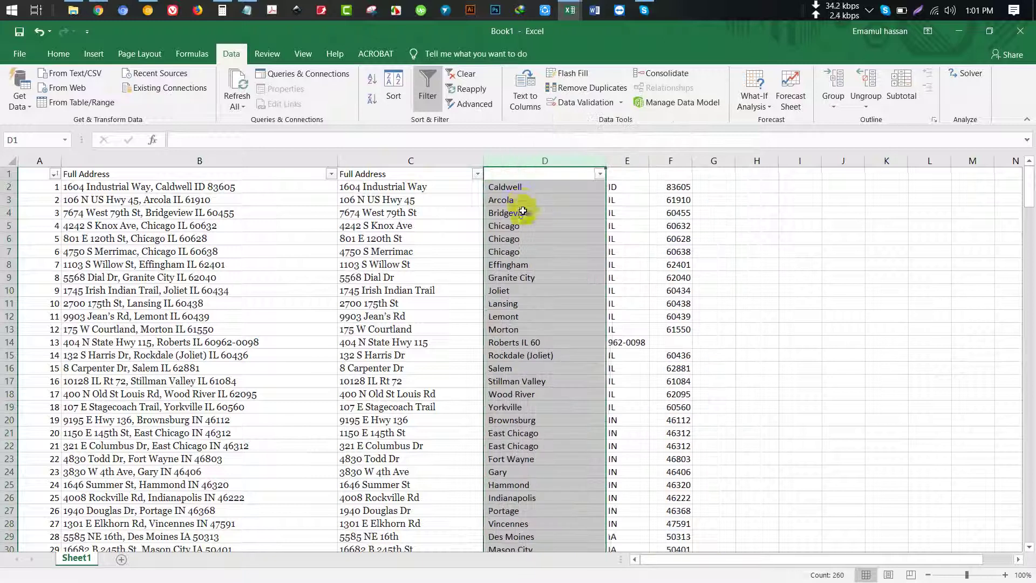
pyautogui.click(519, 191)
# Label C1 through F1 as Street address, City, State and Zip, then select the whole sheet.
pyautogui.click(386, 174)
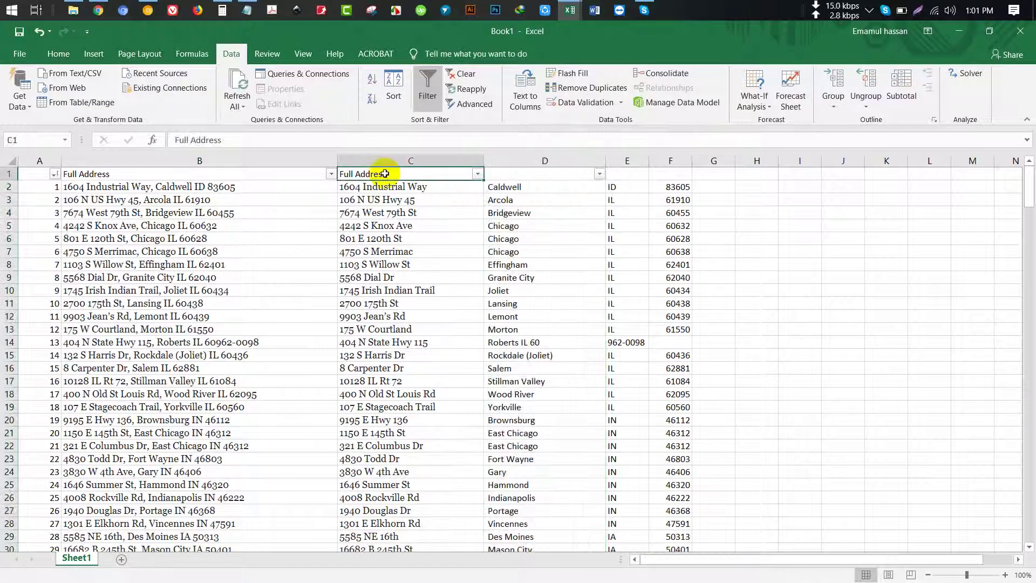
pyautogui.write('Stree')
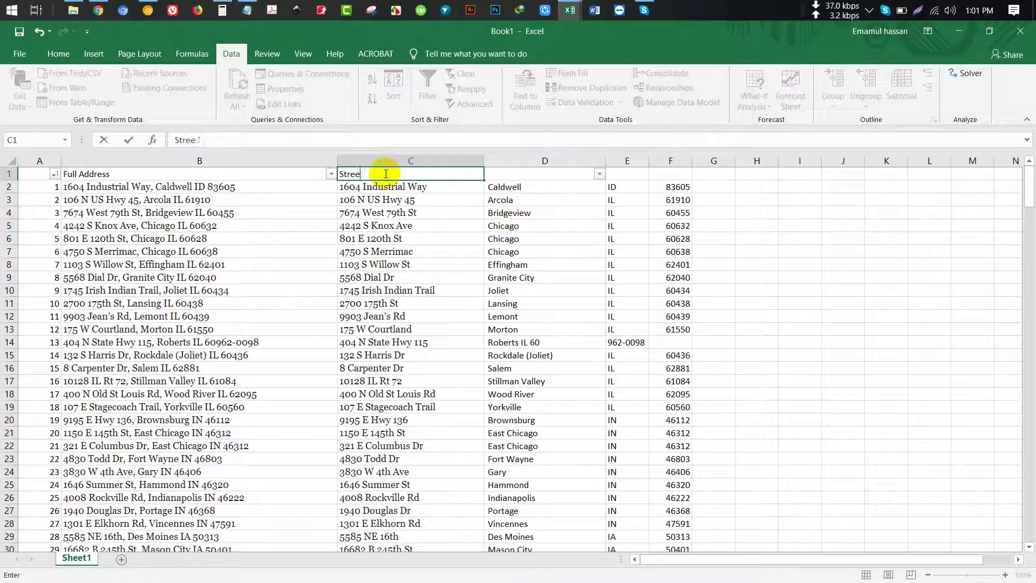
pyautogui.write('s')
pyautogui.press('Tab')
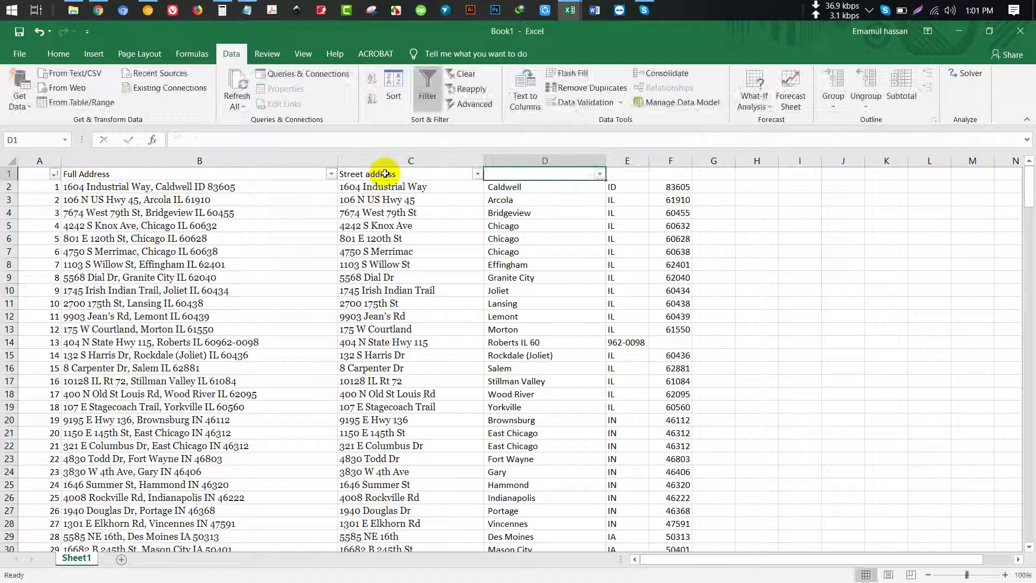
pyautogui.write('City')
pyautogui.press('Tab')
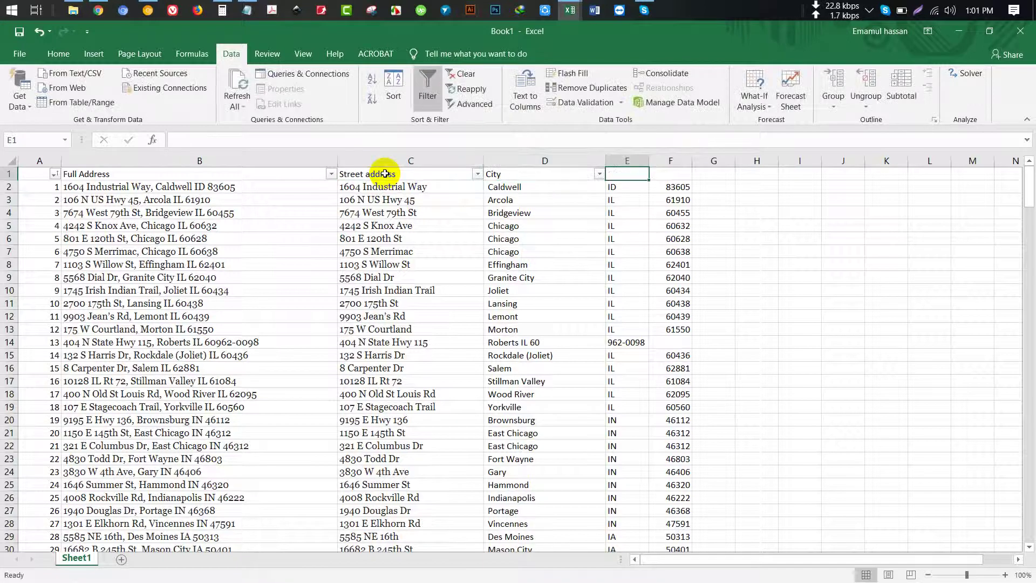
pyautogui.write('State')
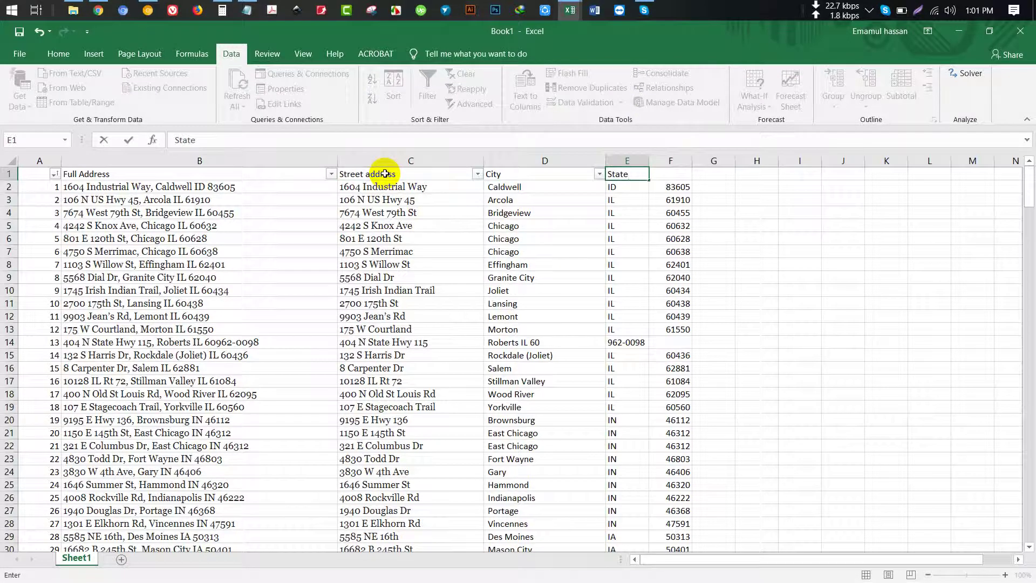
pyautogui.press('Tab')
pyautogui.write('i')
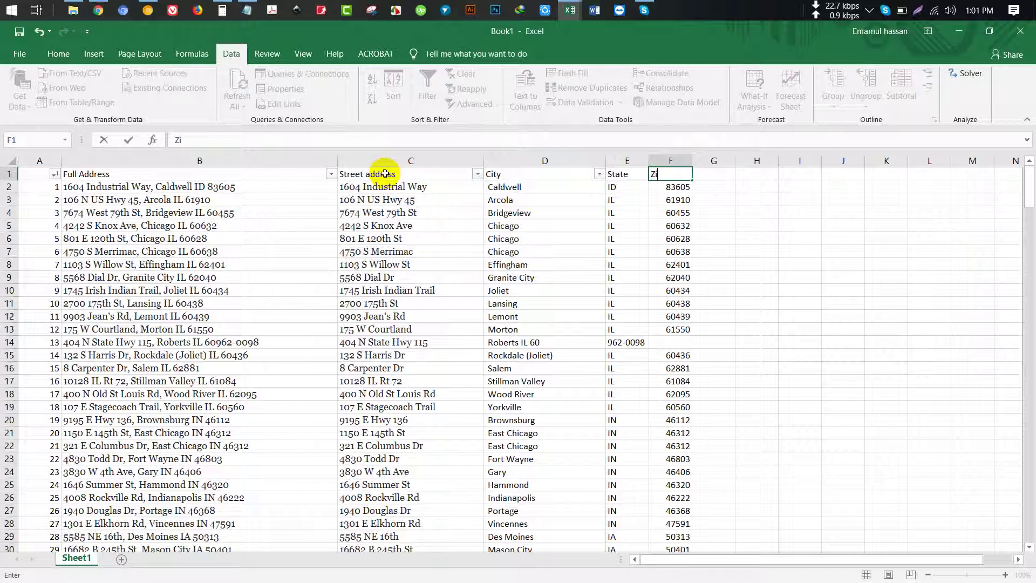
pyautogui.press('Tab')
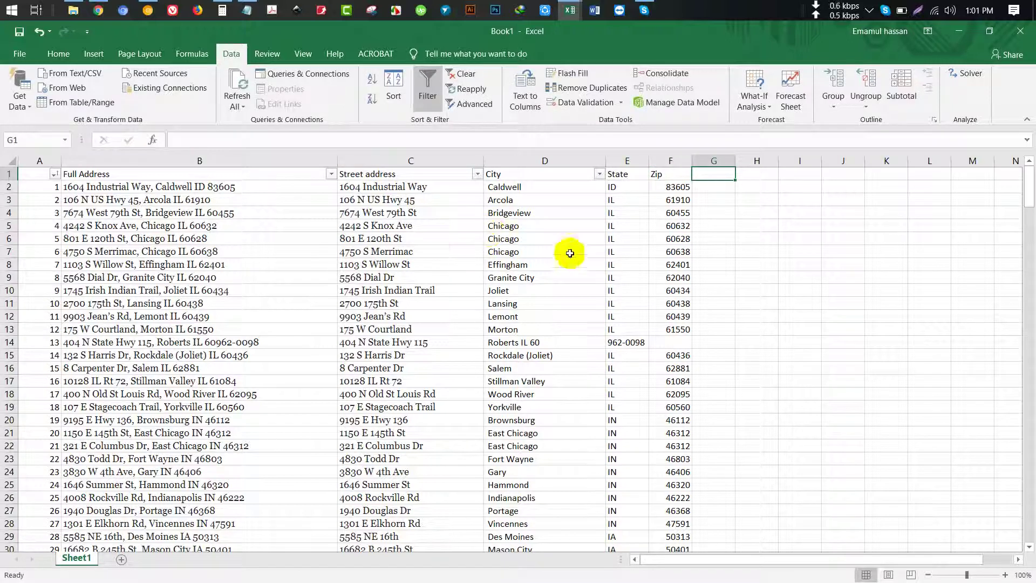
pyautogui.click(558, 346)
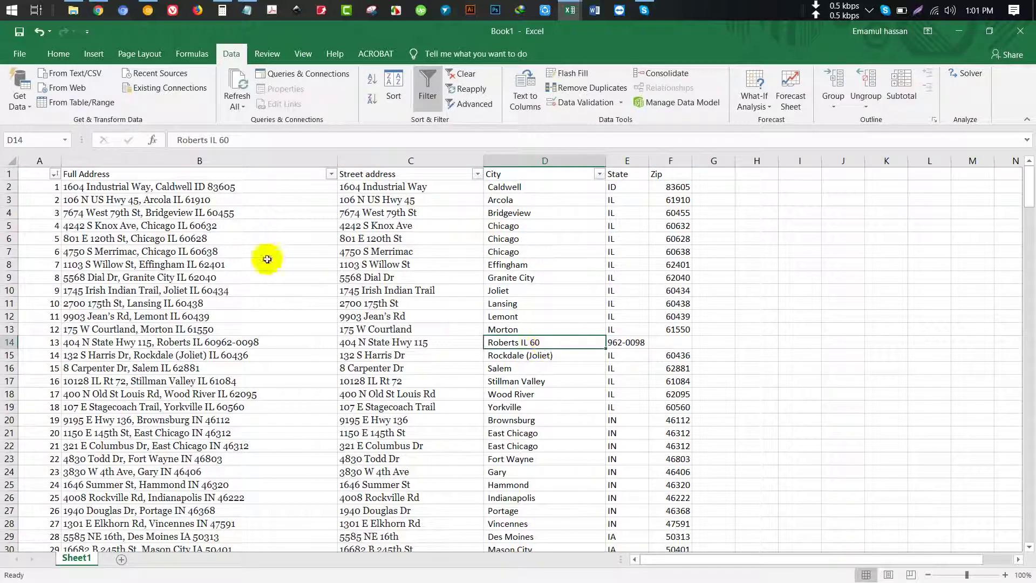
pyautogui.click(12, 160)
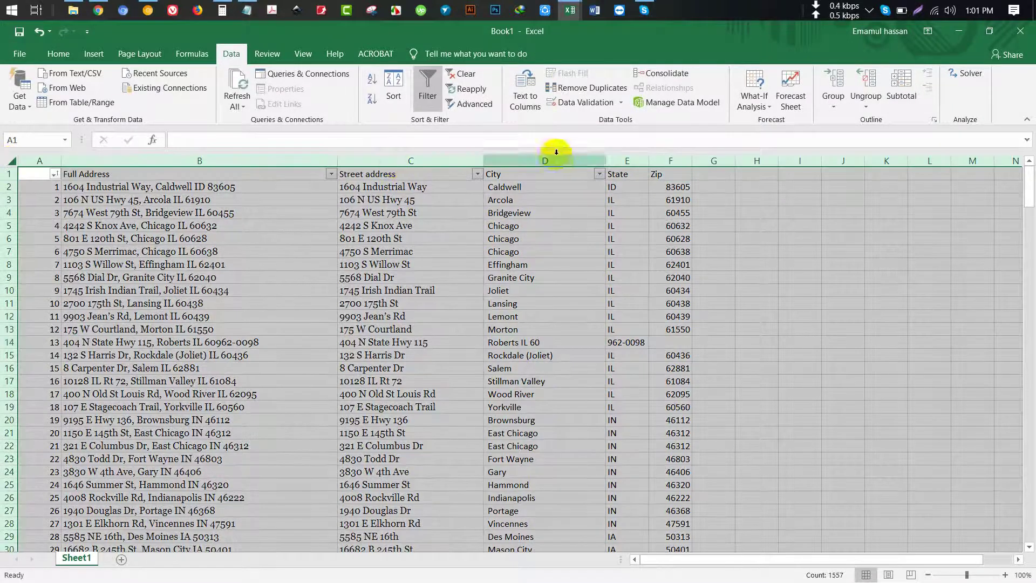
pyautogui.click(530, 187)
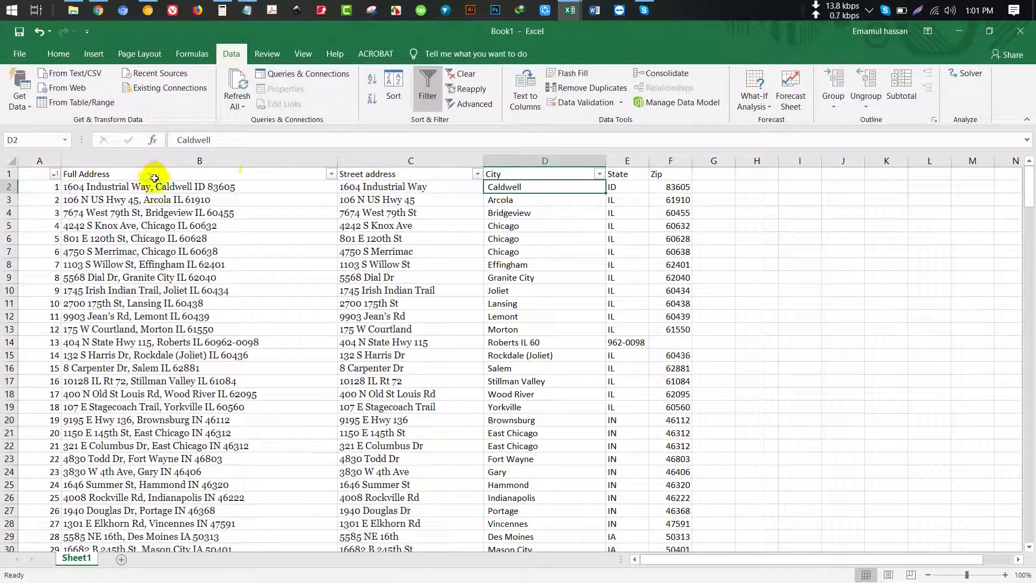
# Reapply the filter to the whole sheet and sort by Zip ascending, starting with 01028.
pyautogui.click(10, 161)
pyautogui.click(428, 86)
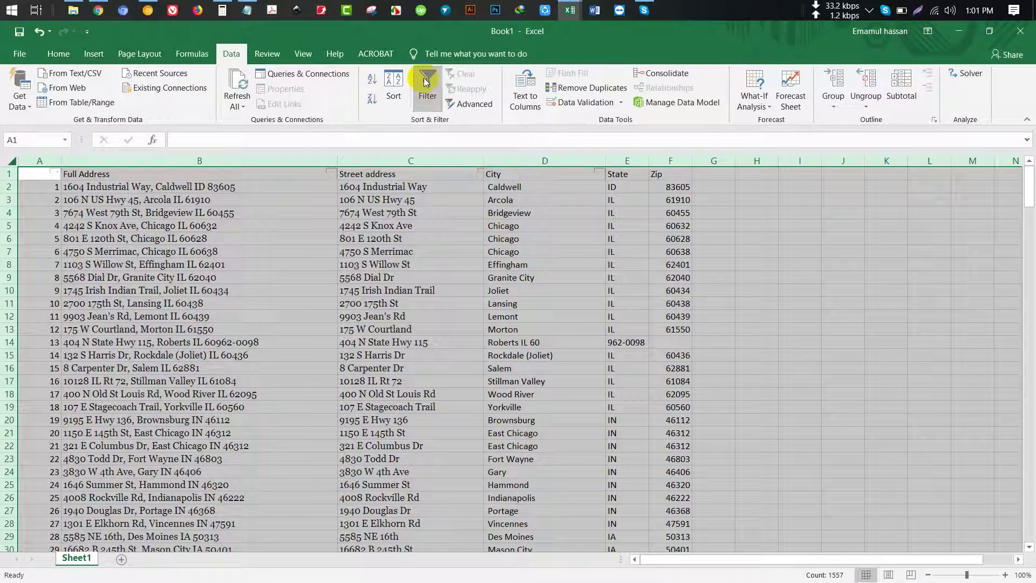
pyautogui.click(427, 86)
pyautogui.click(685, 174)
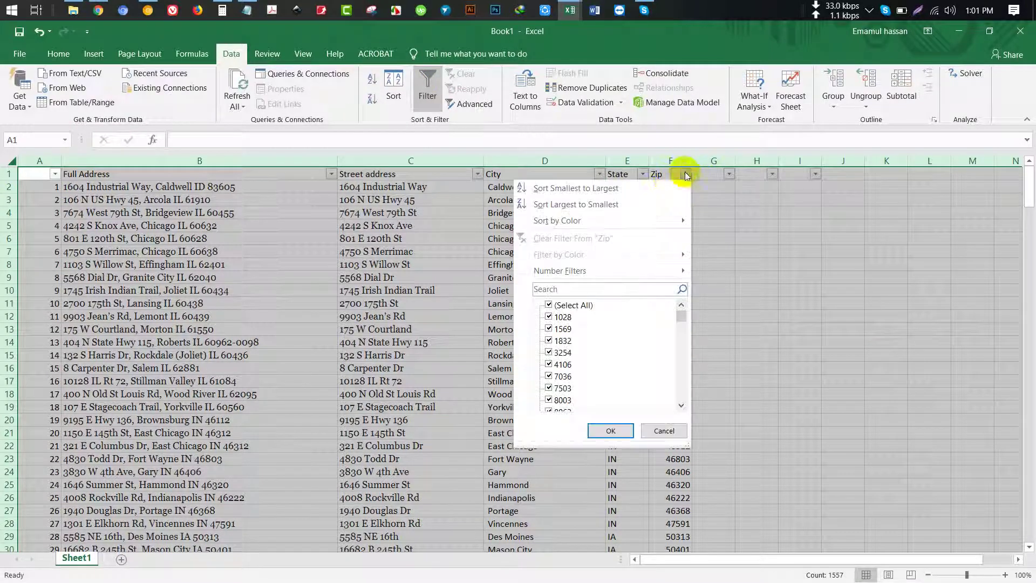
pyautogui.click(653, 183)
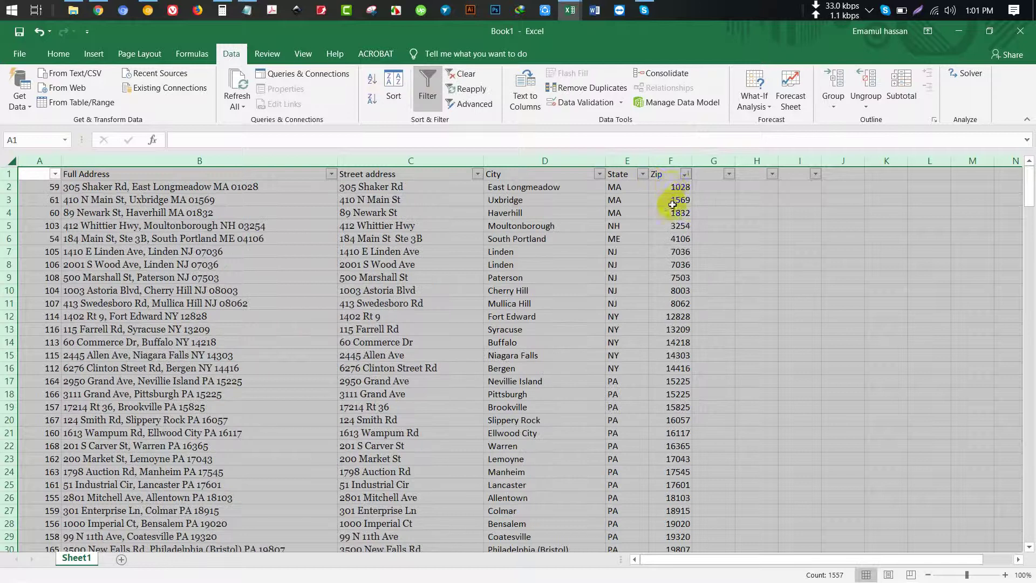
pyautogui.scroll(-18, 672, 205)
pyautogui.scroll(-12, 672, 207)
pyautogui.scroll(-10, 672, 210)
pyautogui.scroll(-8, 672, 212)
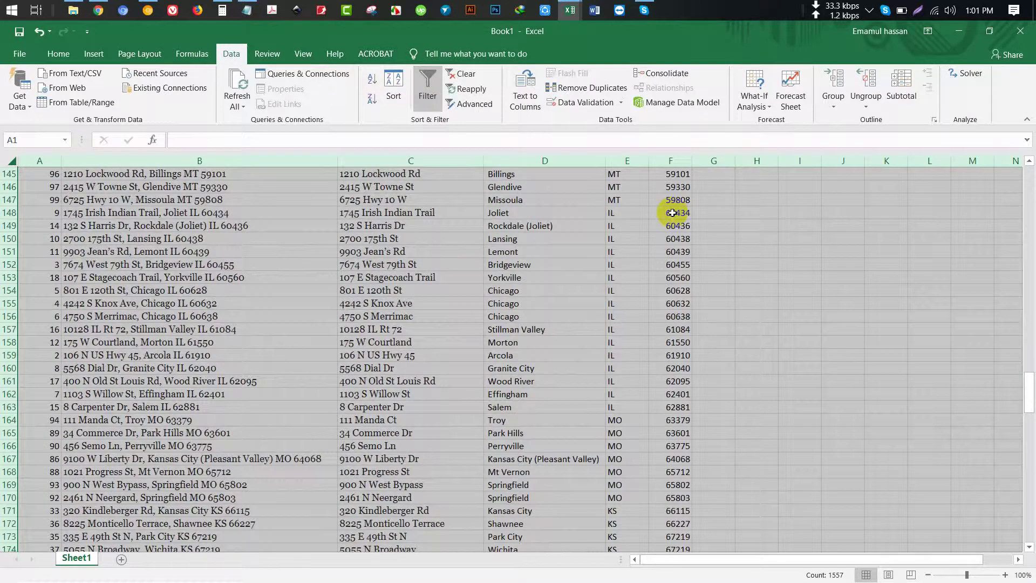
pyautogui.scroll(-7, 672, 212)
pyautogui.scroll(-5, 672, 212)
pyautogui.scroll(1, 672, 212)
# Copy 'Kansas City' from the original address in B250 into the City cell D250.
pyautogui.scroll(5, 672, 213)
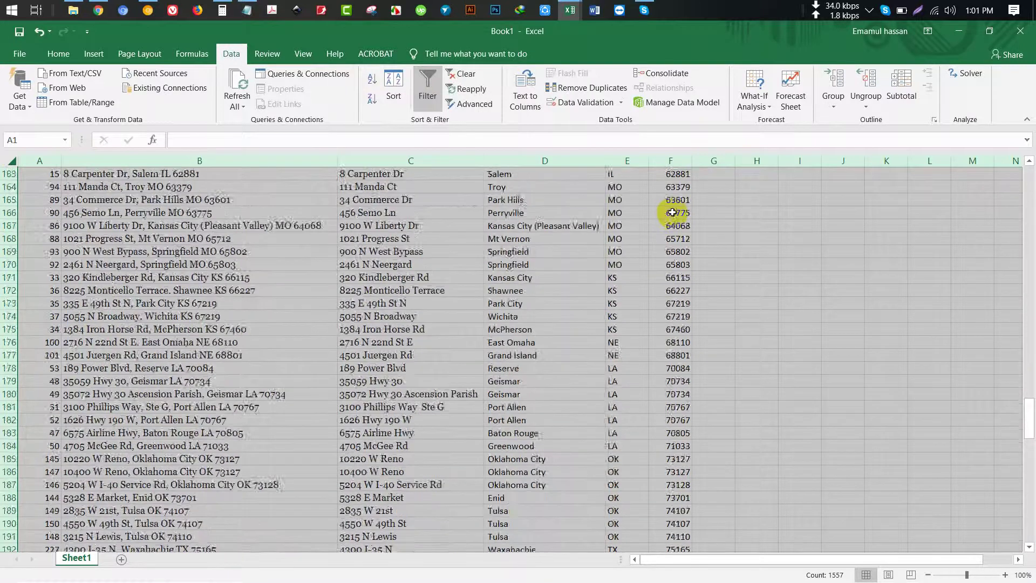
pyautogui.scroll(-9, 672, 213)
pyautogui.scroll(-8, 672, 213)
pyautogui.scroll(-10, 672, 213)
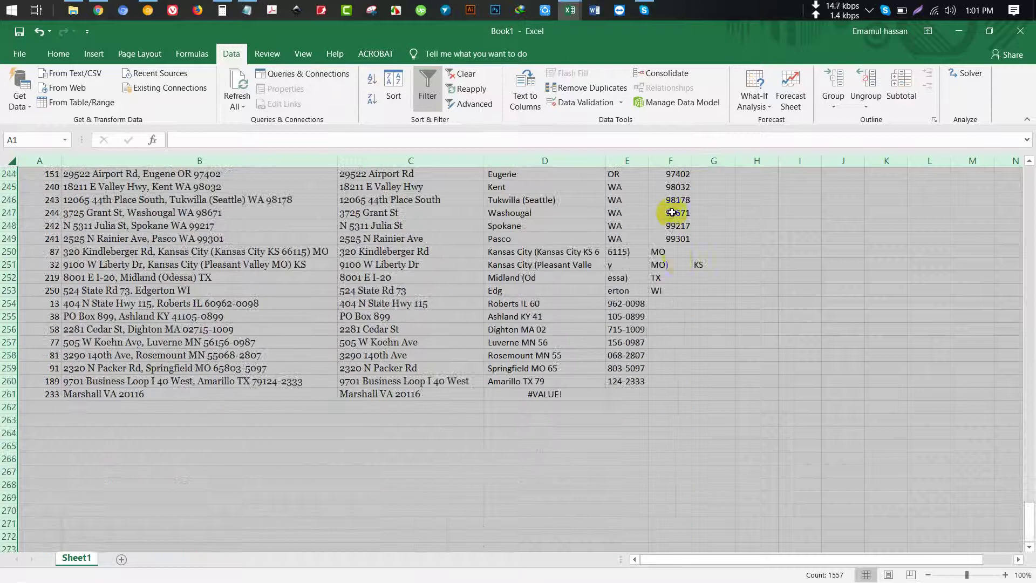
pyautogui.click(678, 250)
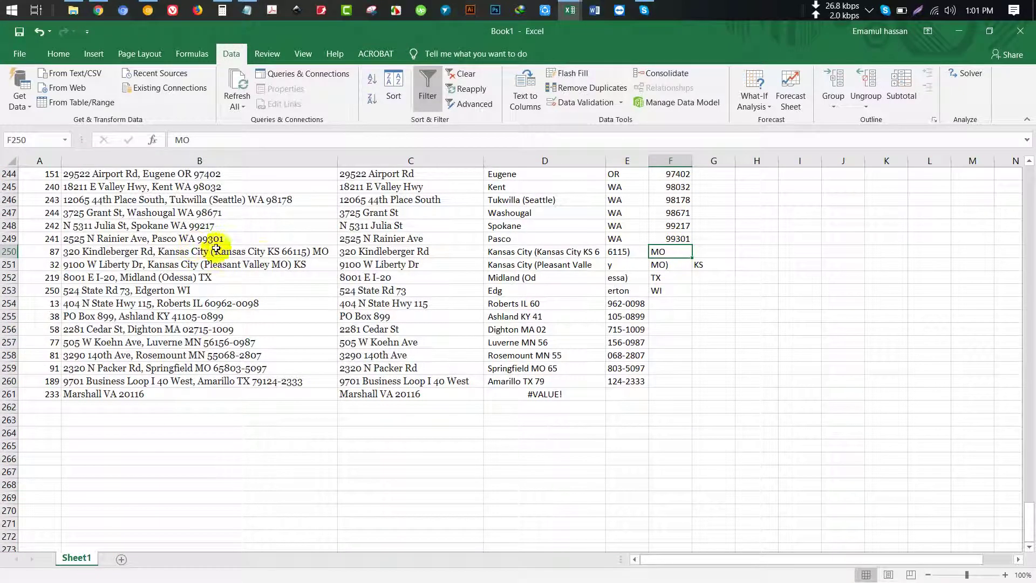
pyautogui.click(268, 251)
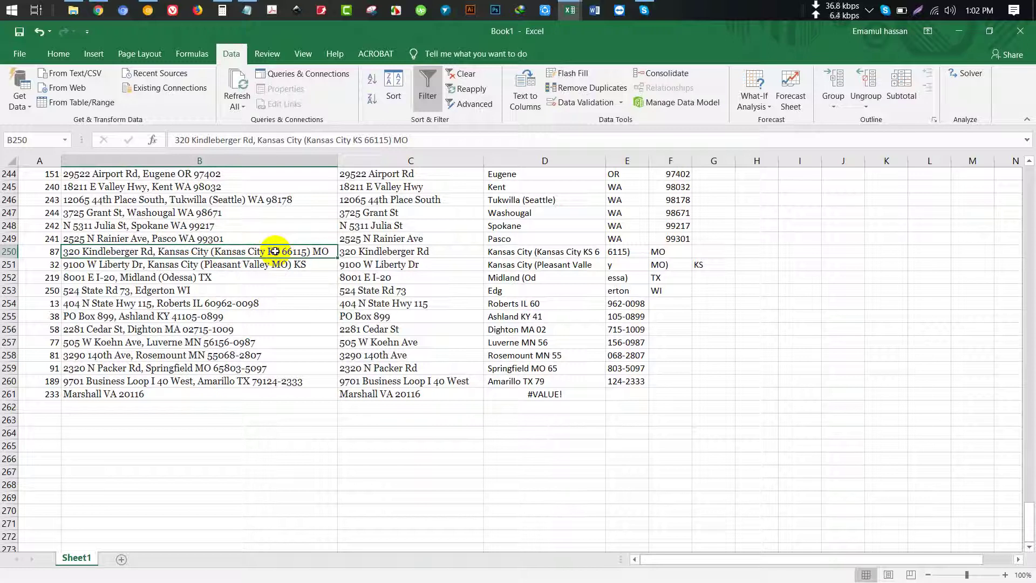
pyautogui.doubleClick(163, 251)
pyautogui.moveTo(158, 251); pyautogui.dragTo(210, 252)
pyautogui.hotkey('ctrl', 'c')
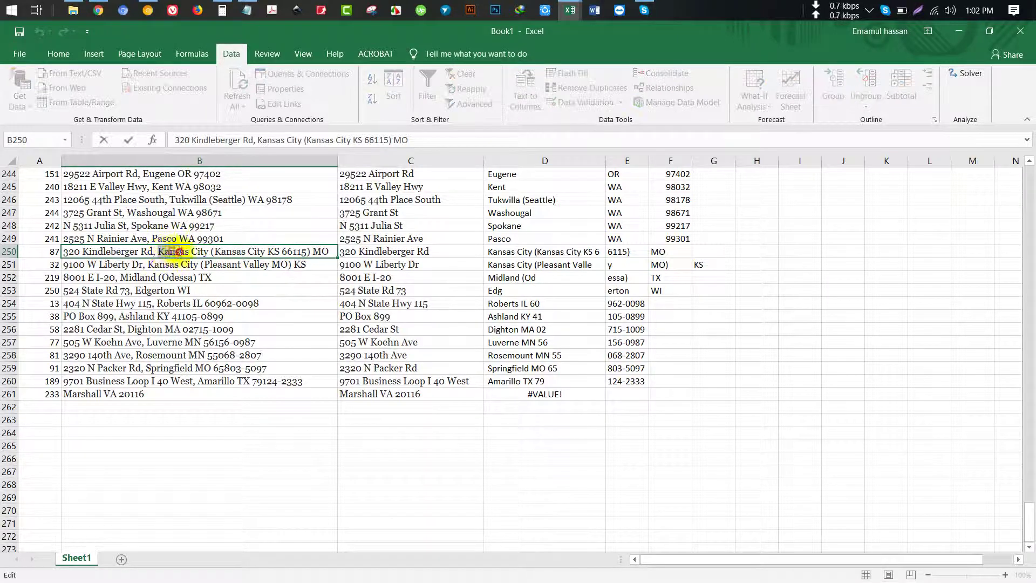
pyautogui.press('Tab')
pyautogui.press('Tab')
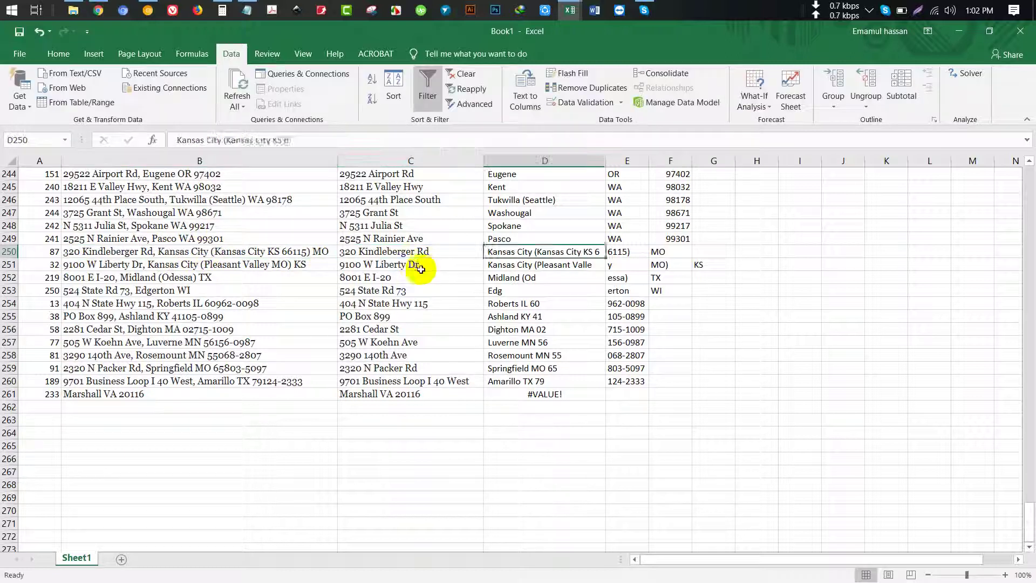
pyautogui.hotkey('ctrl', 'v')
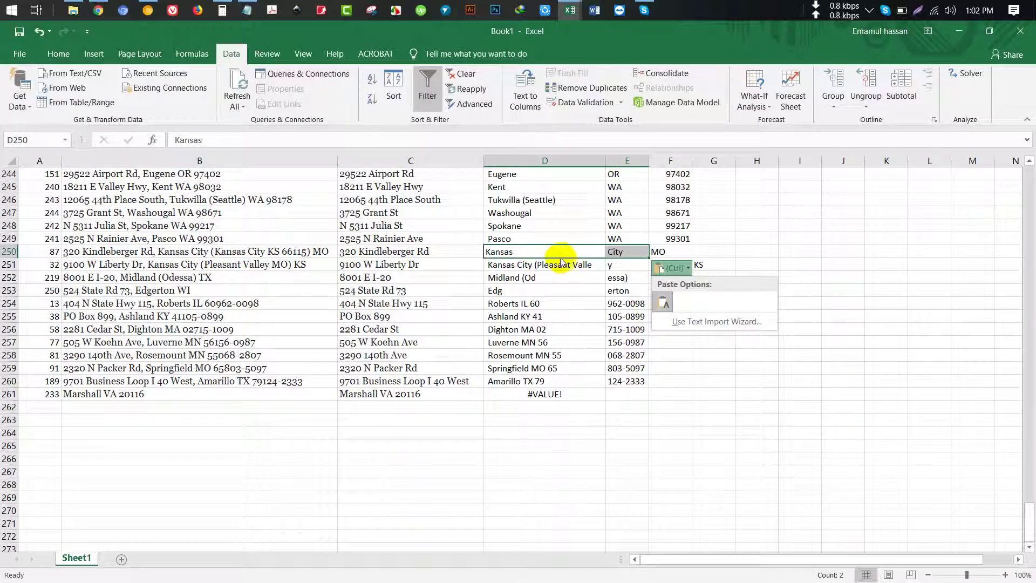
pyautogui.press('Escape')
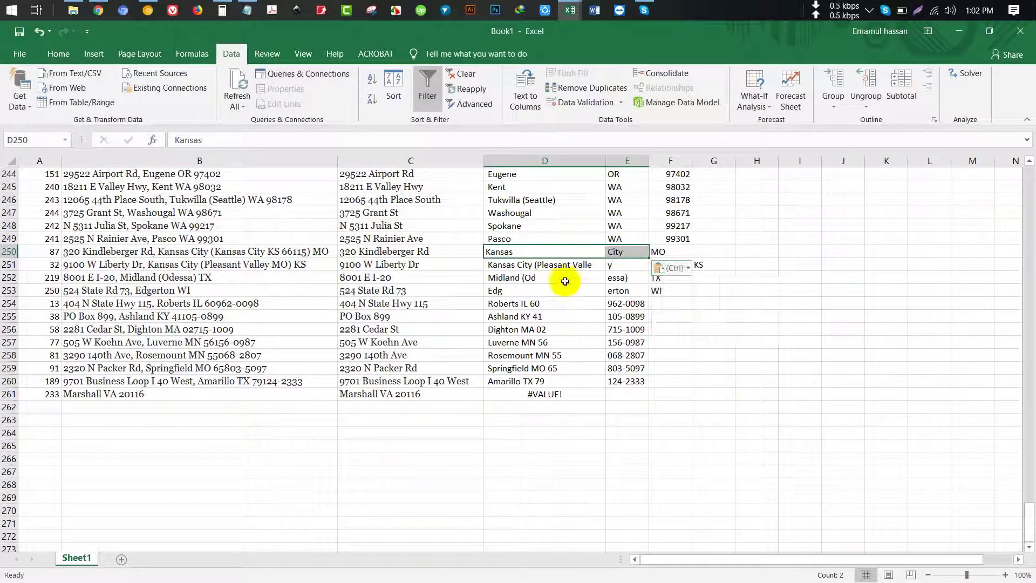
pyautogui.hotkey('ctrl', 'z')
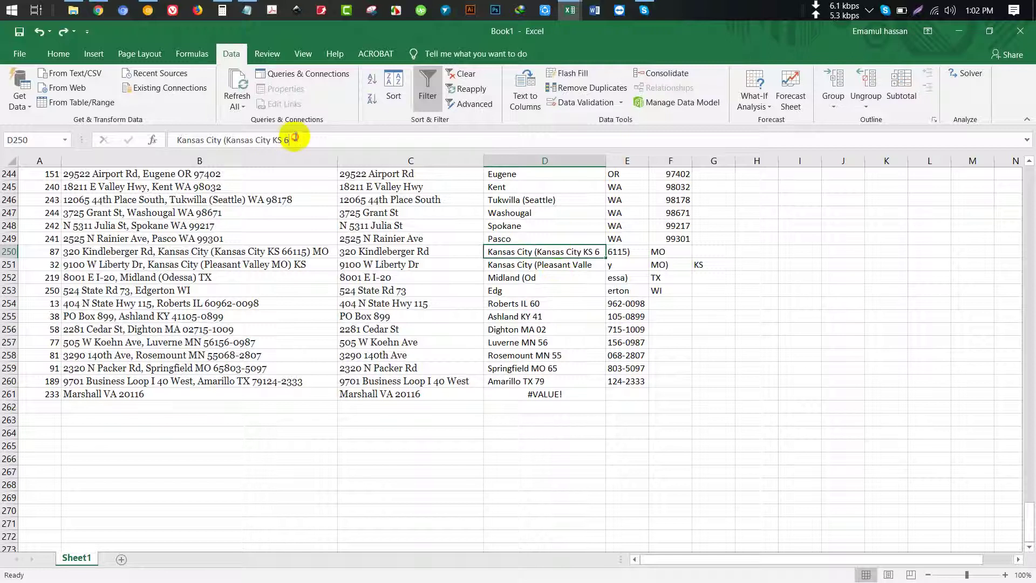
pyautogui.moveTo(295, 137); pyautogui.dragTo(156, 142)
pyautogui.hotkey('ctrl', 'v')
pyautogui.press('Tab')
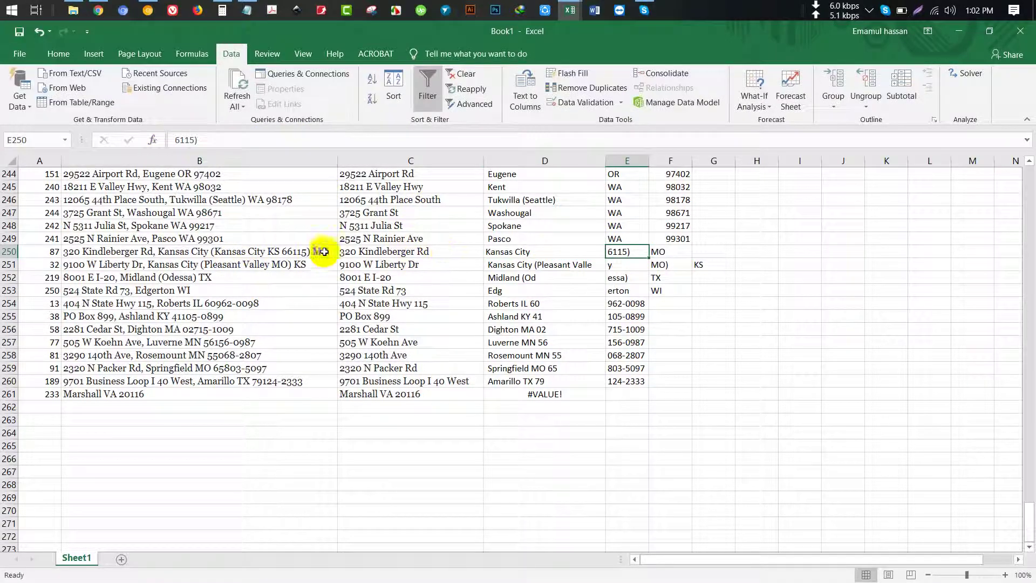
# Fill row 250 with zip 66115 and state KS.
pyautogui.doubleClick(292, 252)
pyautogui.hotkey('ctrl', 'c')
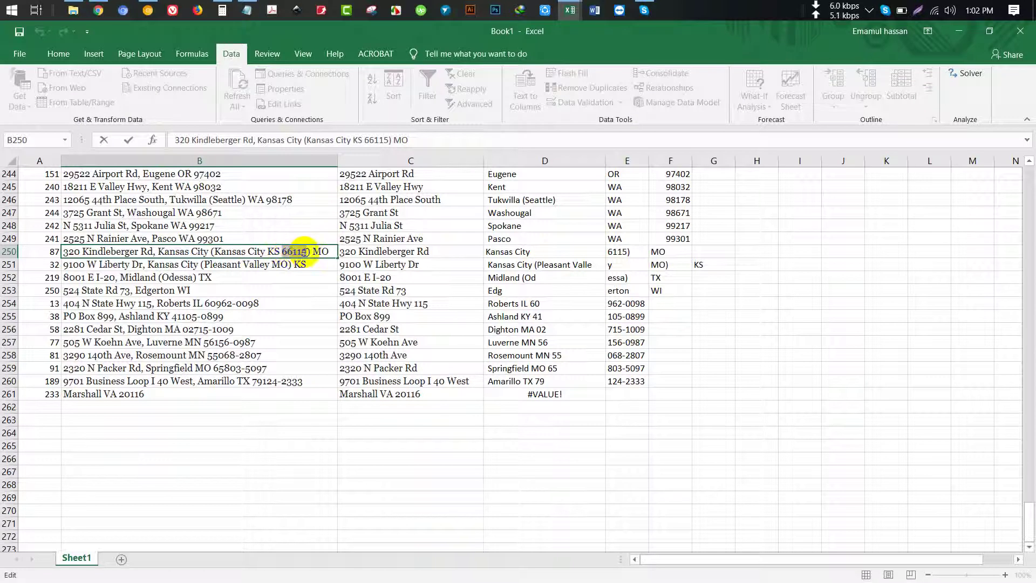
pyautogui.press('Tab')
pyautogui.press('Tab')
pyautogui.press('Tab')
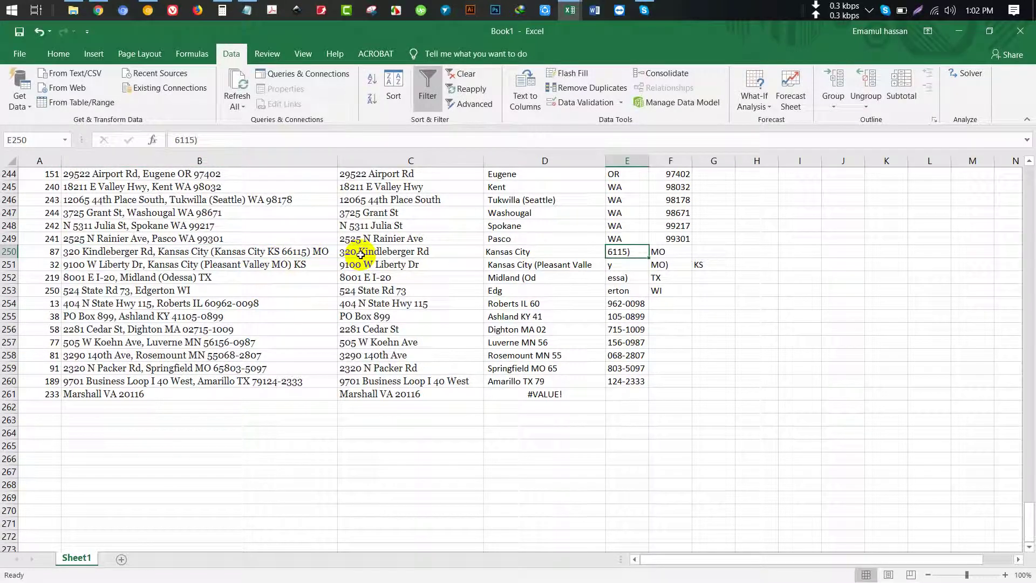
pyautogui.hotkey('ctrl', 'v')
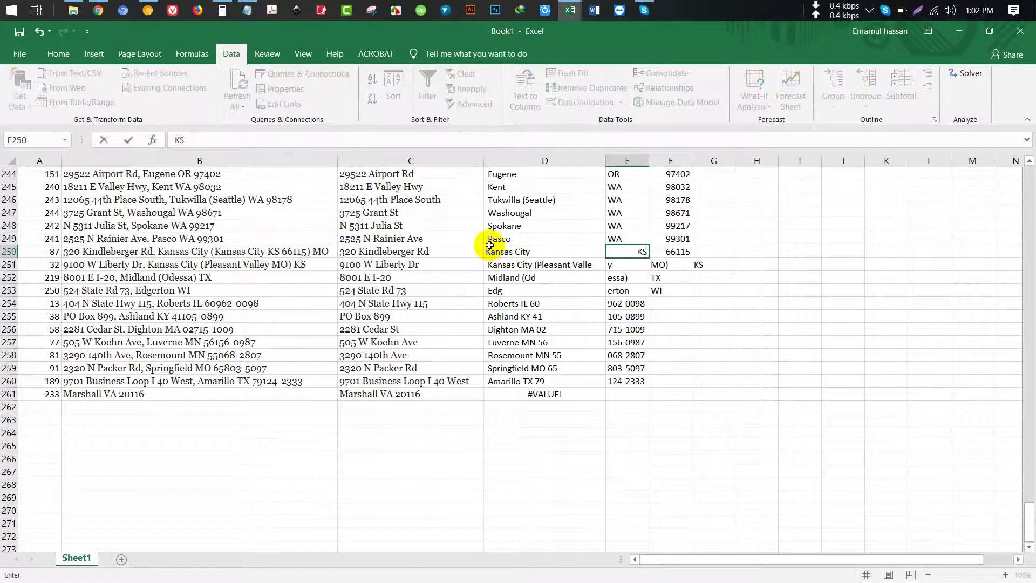
pyautogui.press('Tab')
# Trim row 251's city to Kansas City and clear the leftover fragments in E251:G251.
pyautogui.click(494, 265)
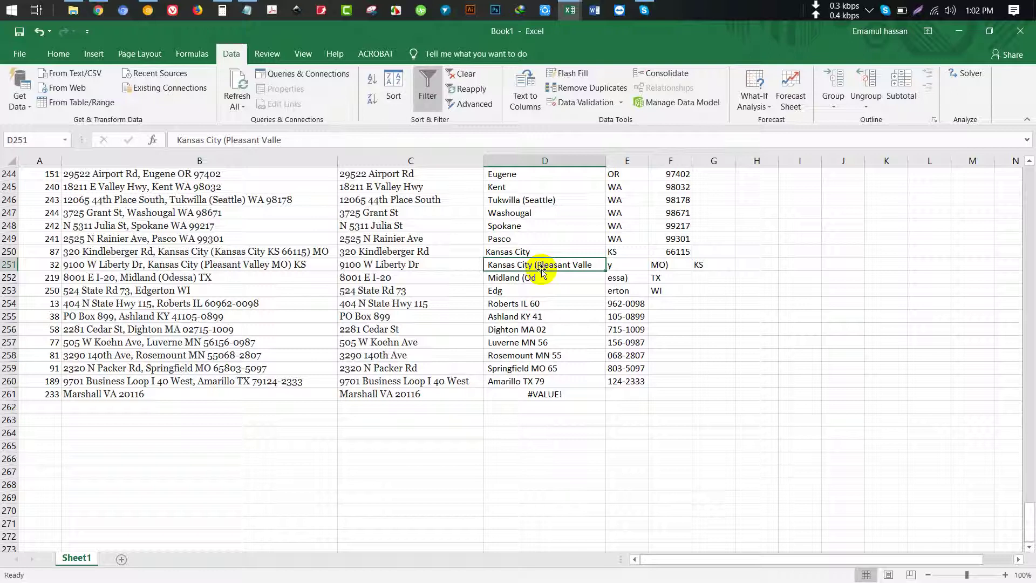
pyautogui.click(305, 265)
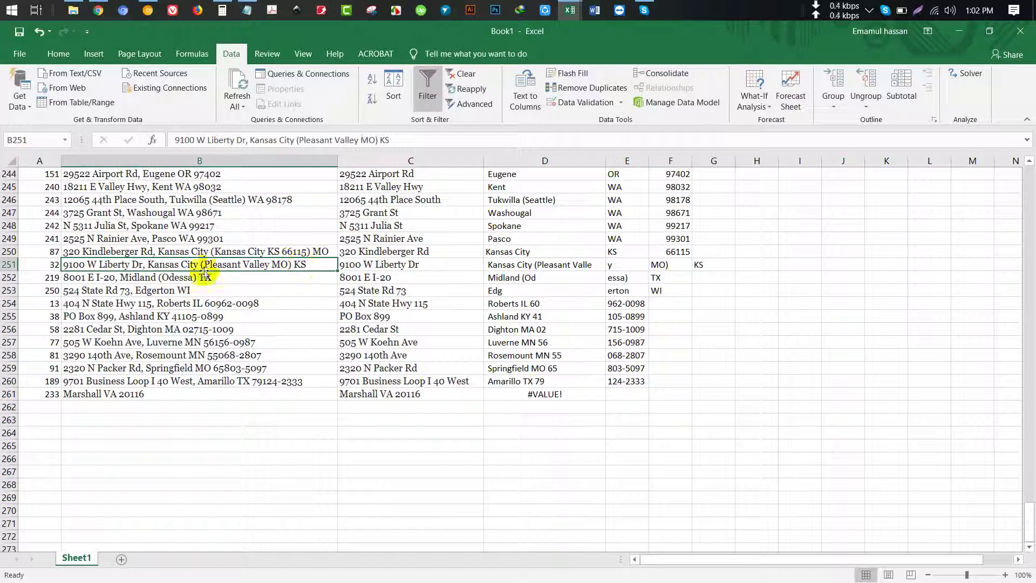
pyautogui.click(381, 265)
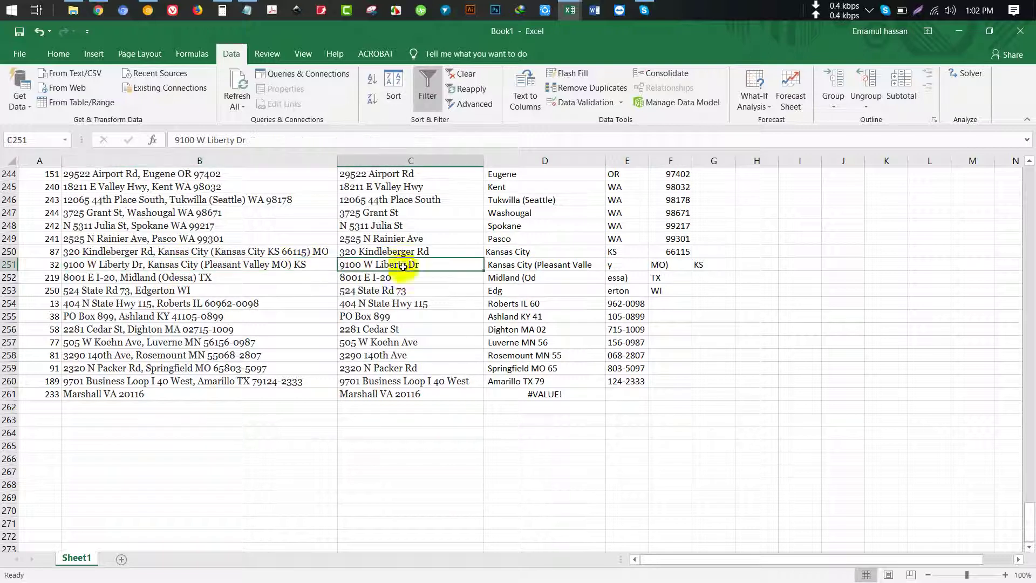
pyautogui.doubleClick(548, 265)
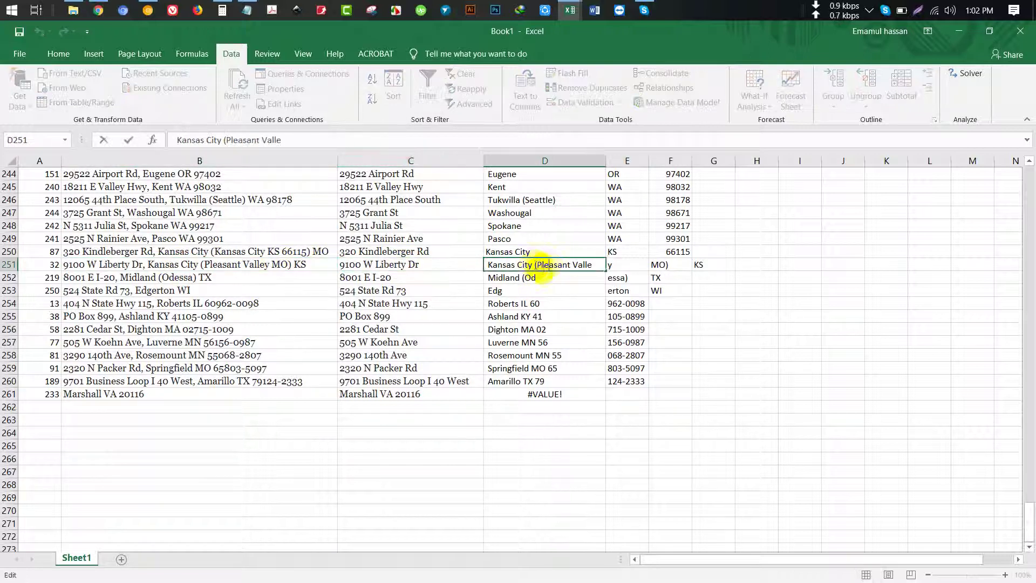
pyautogui.moveTo(535, 265); pyautogui.dragTo(633, 264)
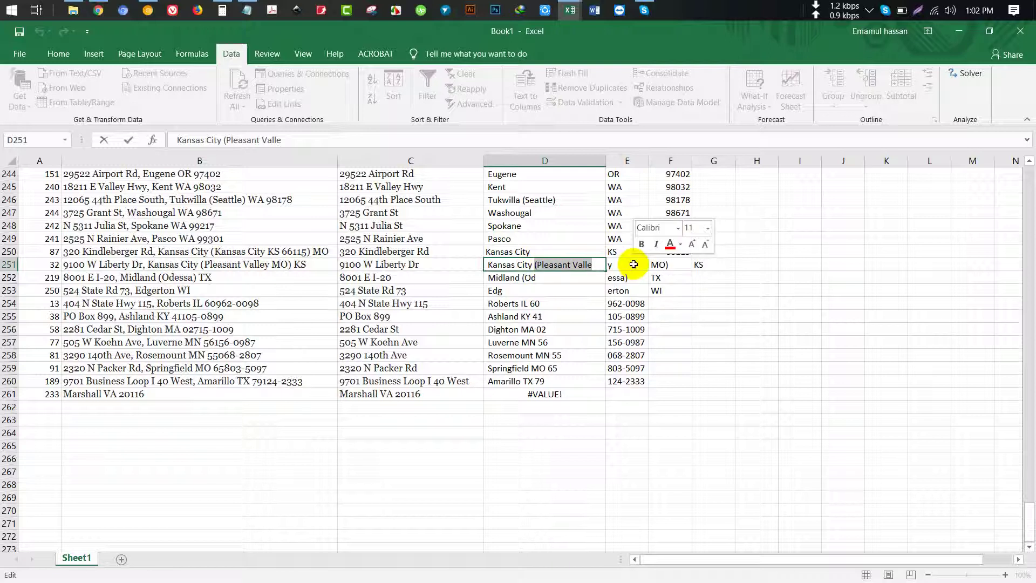
pyautogui.press('Delete')
pyautogui.click(635, 267)
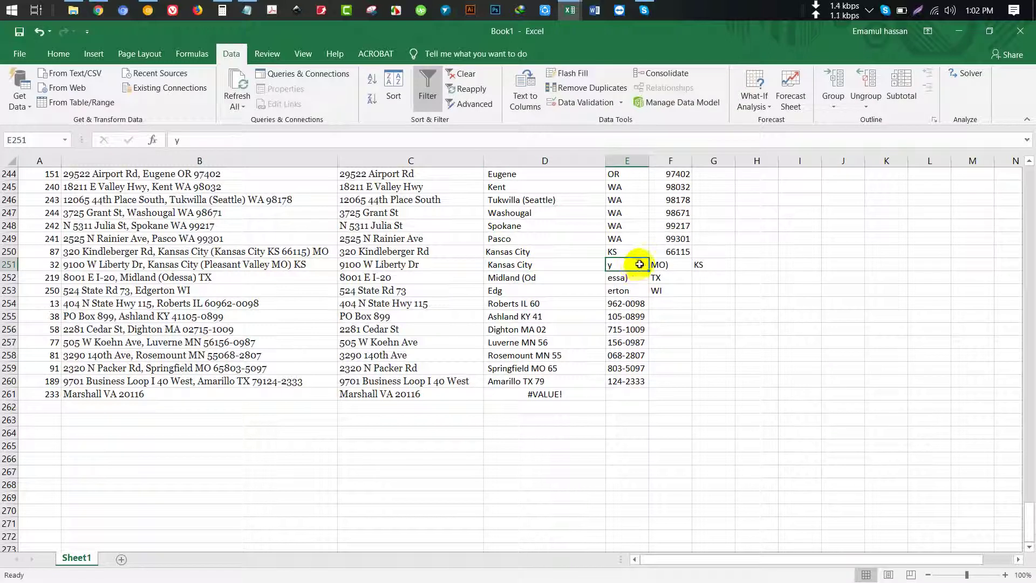
pyautogui.moveTo(640, 264); pyautogui.dragTo(720, 262)
pyautogui.press('Delete')
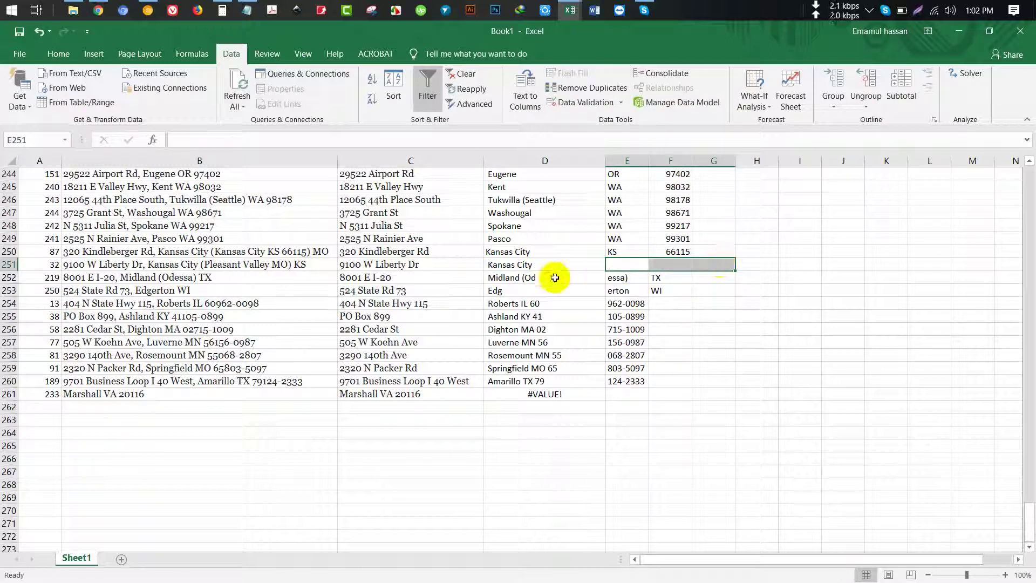
pyautogui.click(546, 266)
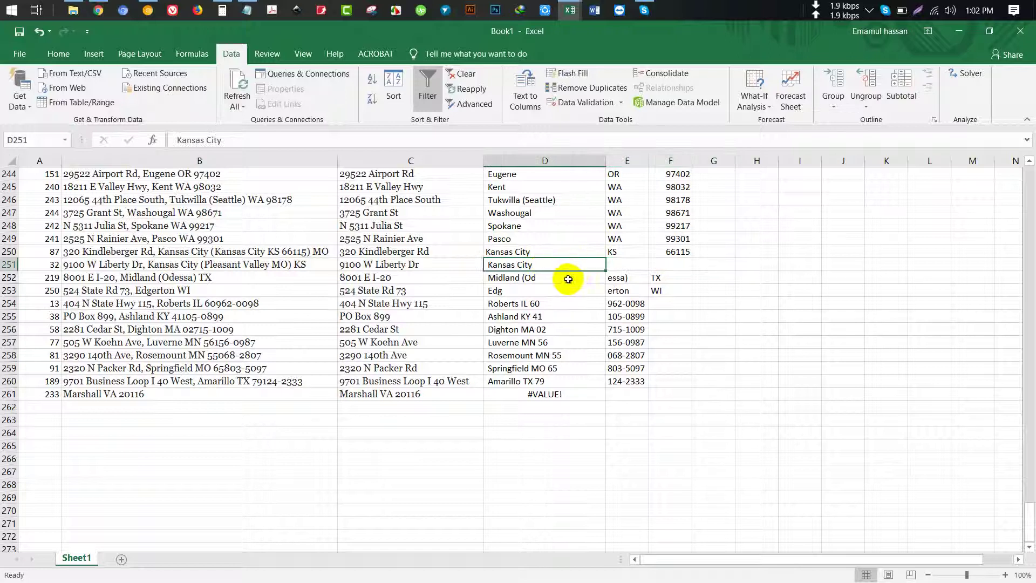
# Move TX into row 252's state column and trim the city to Midland.
pyautogui.click(562, 278)
pyautogui.click(209, 281)
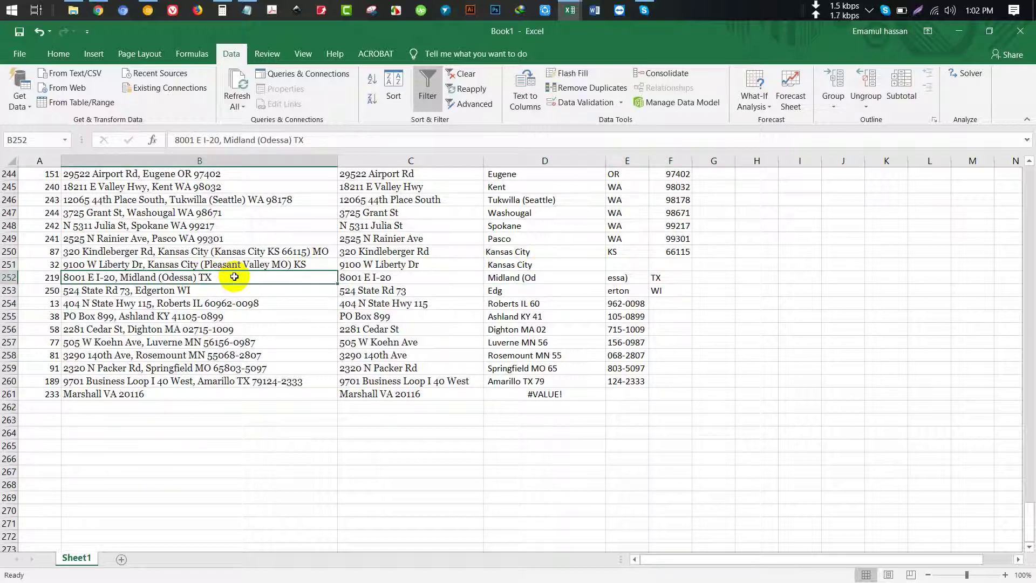
pyautogui.click(665, 278)
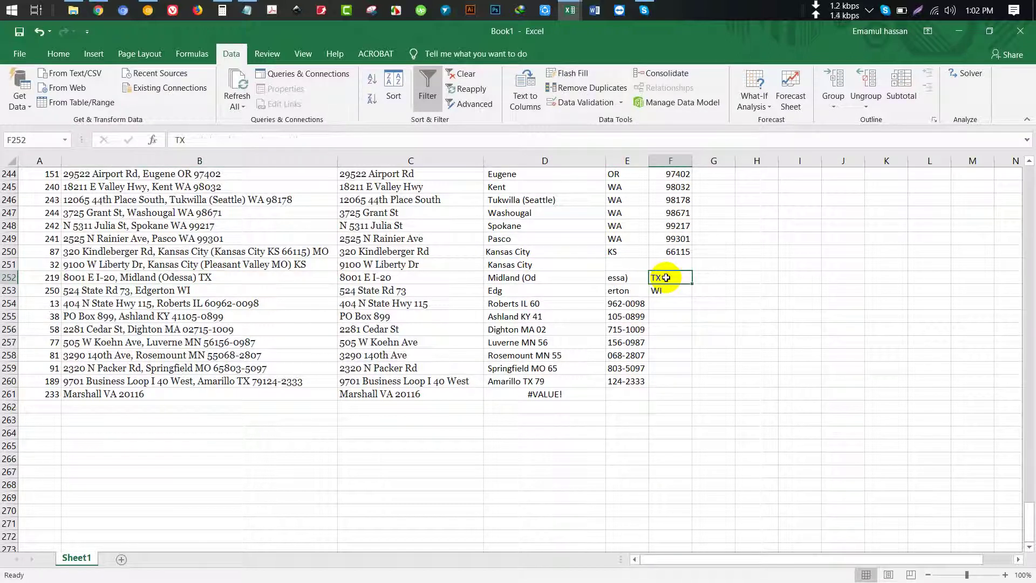
pyautogui.moveTo(667, 277); pyautogui.dragTo(588, 281)
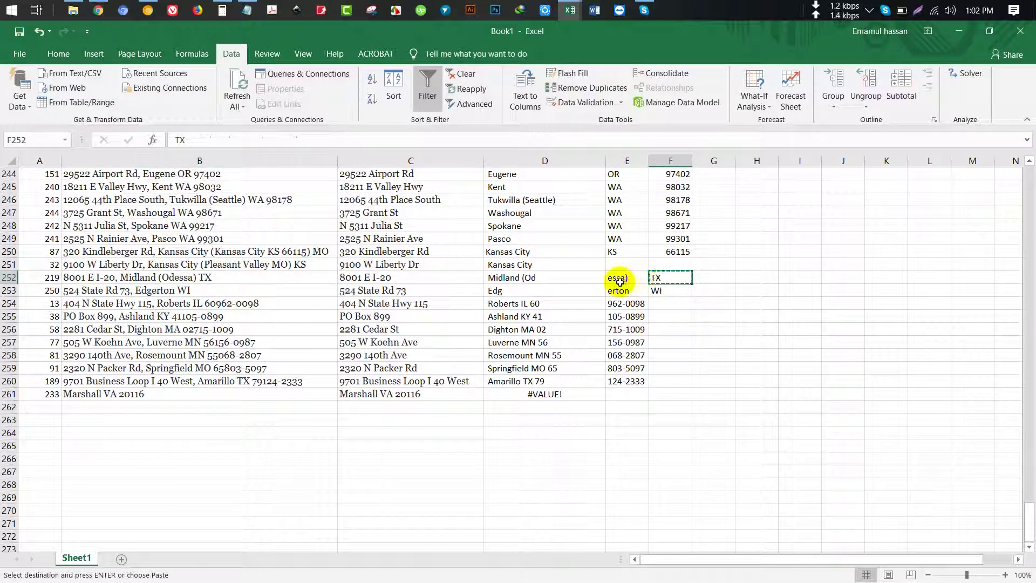
pyautogui.doubleClick(557, 280)
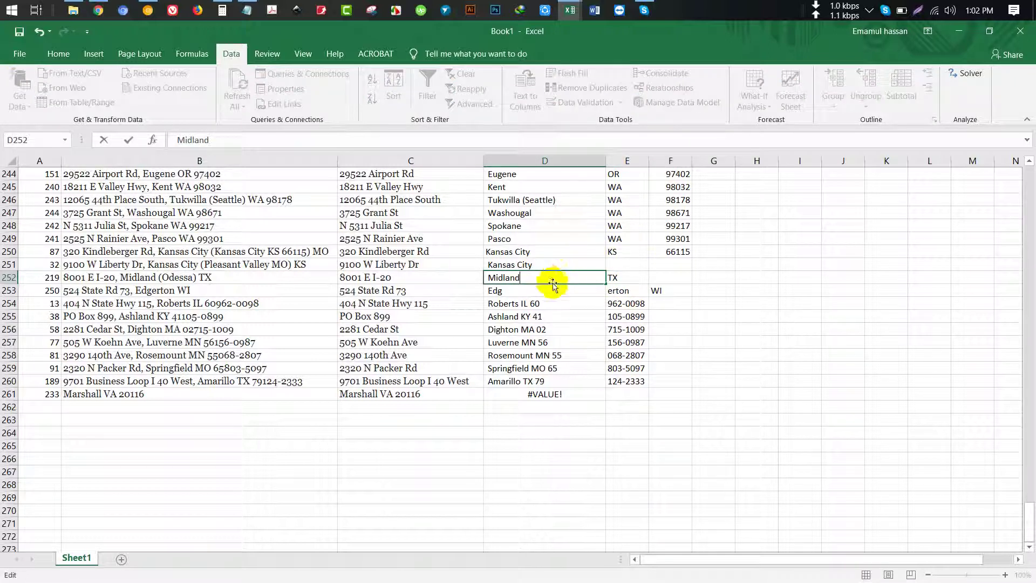
pyautogui.click(397, 294)
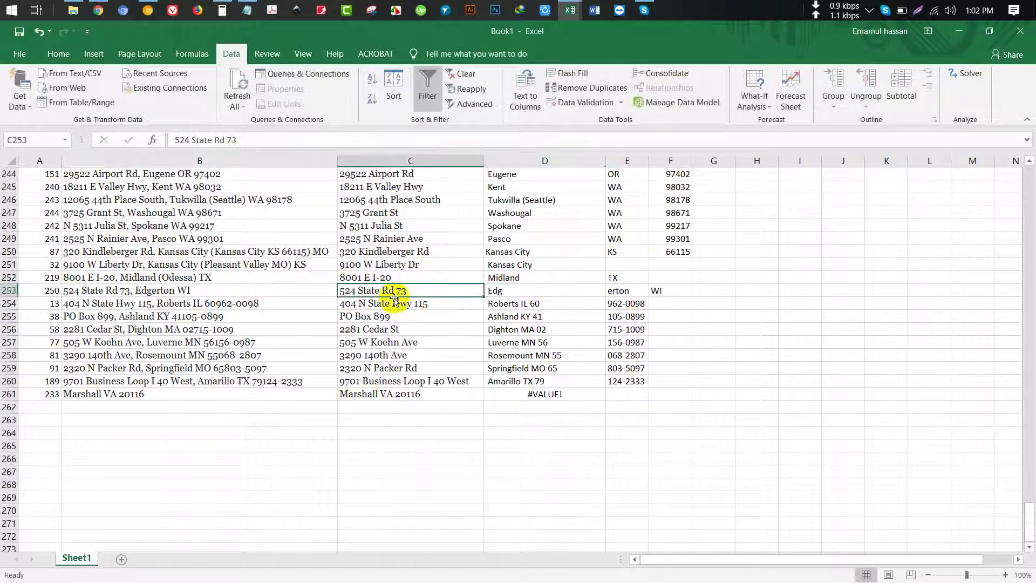
# Put Edgerton and WI into row 253's city and state, then select the zip fragments below.
pyautogui.click(132, 291)
pyautogui.doubleClick(132, 291)
pyautogui.moveTo(135, 291); pyautogui.dragTo(178, 293)
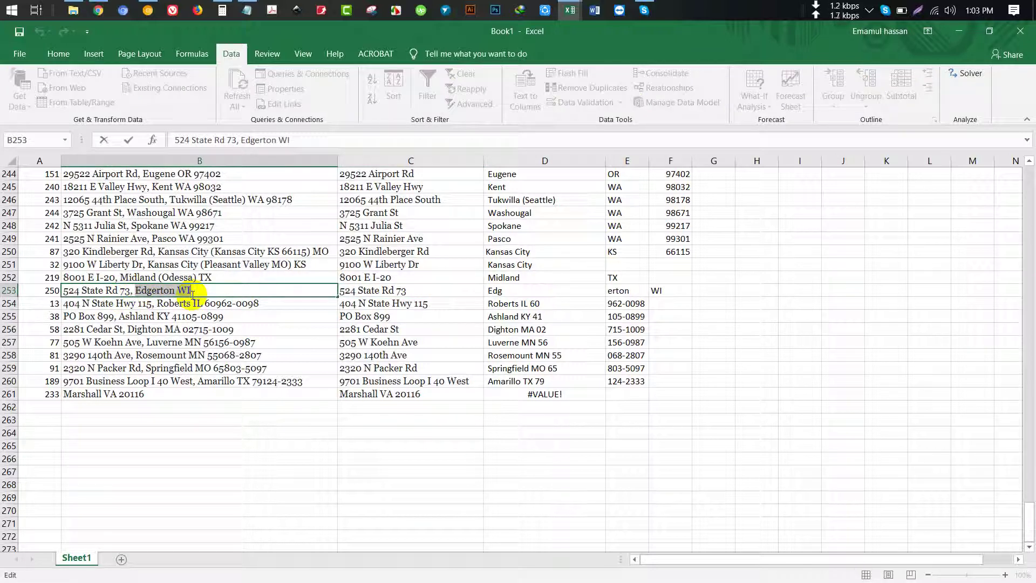
pyautogui.click(516, 290)
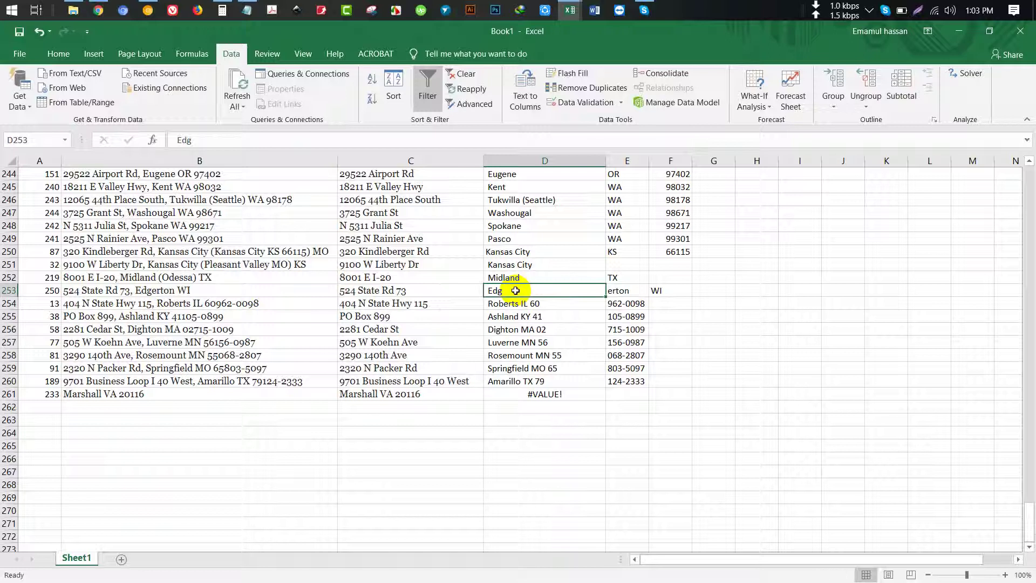
pyautogui.write('Edgerton\tWI')
pyautogui.click(671, 289)
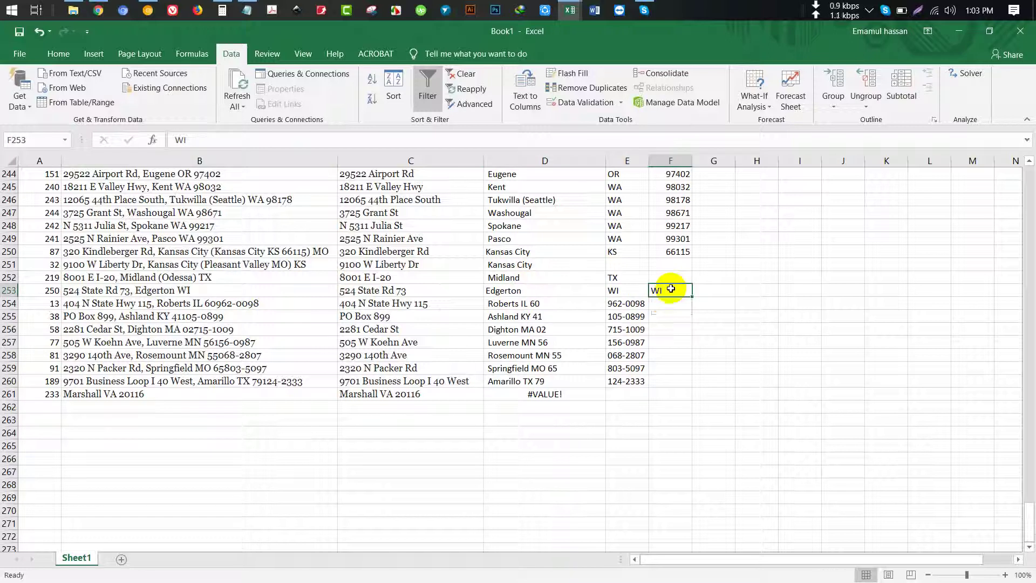
pyautogui.click(577, 304)
pyautogui.moveTo(626, 303); pyautogui.dragTo(631, 381)
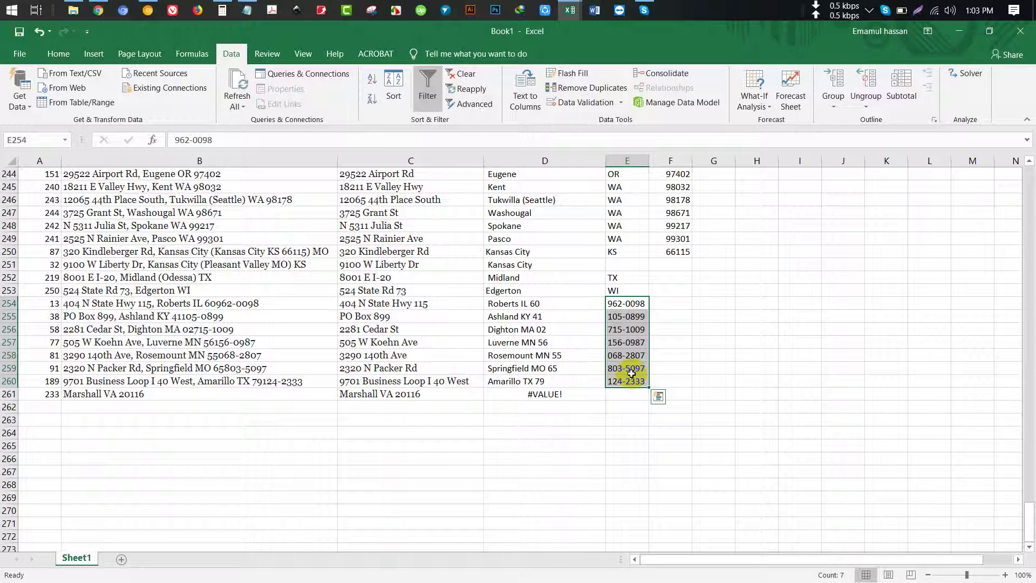
# Move the zip fragments from E254:E260 into the Zip column at F254.
pyautogui.hotkey('ctrl', 'c')
pyautogui.click(673, 307)
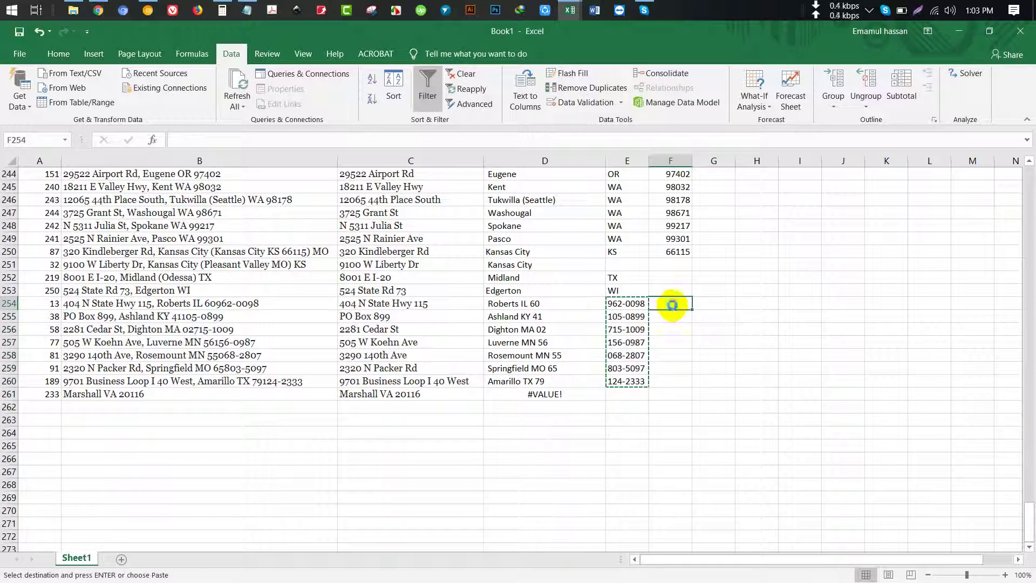
pyautogui.hotkey('ctrl', 'v')
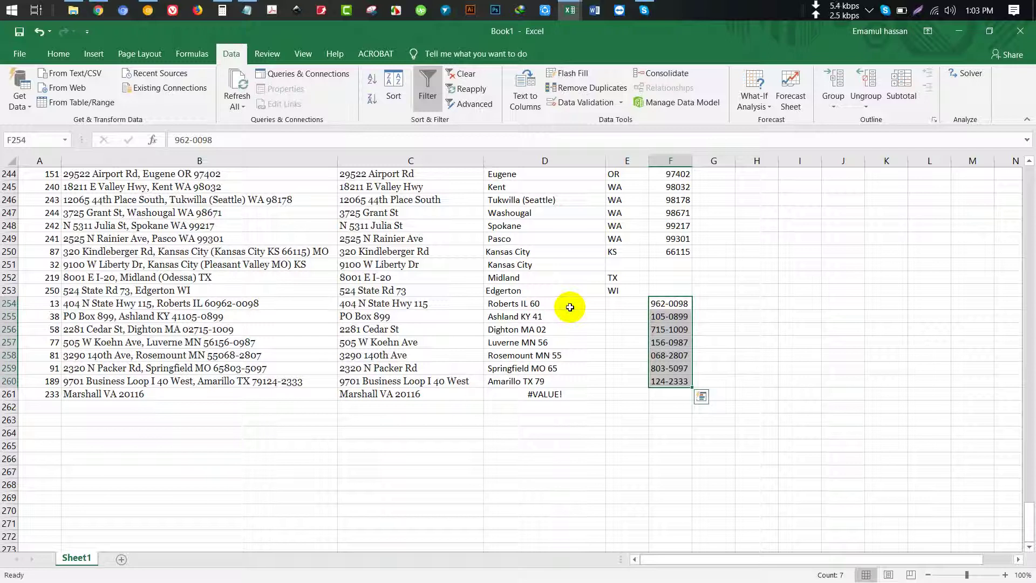
pyautogui.press('Escape')
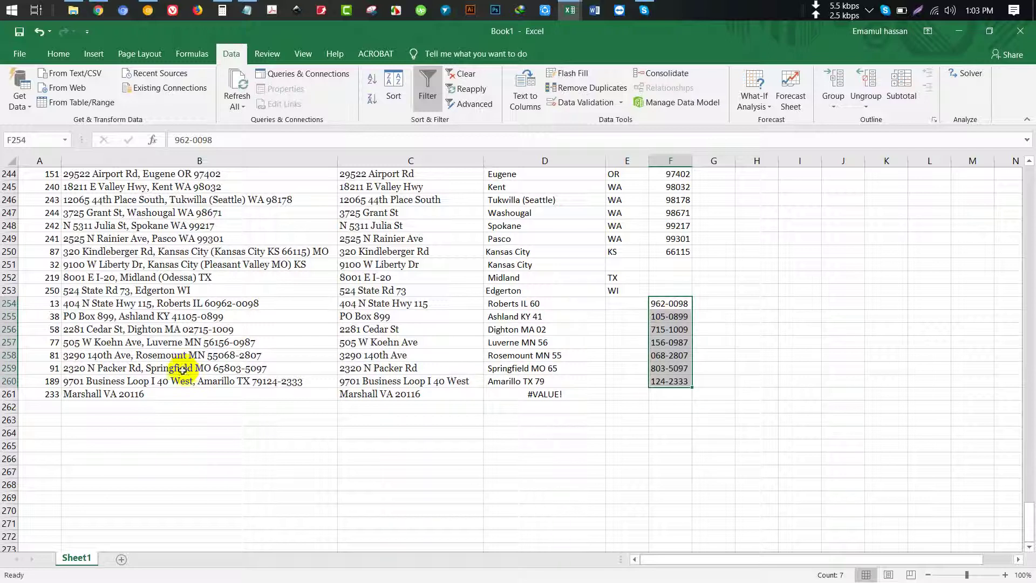
# Clear the garbled entries in D254:F260 and the #VALUE! error in D261.
pyautogui.click(182, 370)
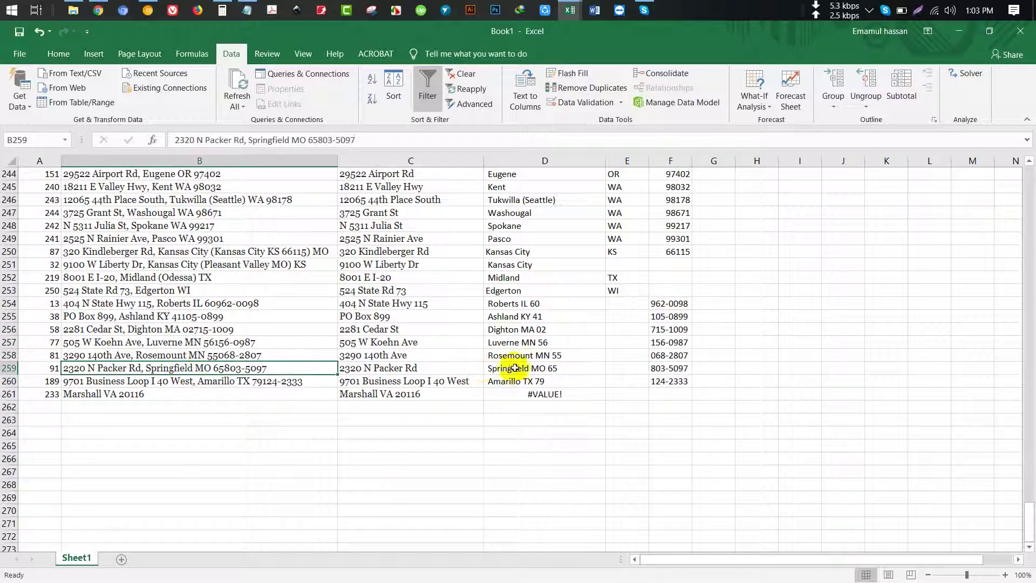
pyautogui.click(543, 368)
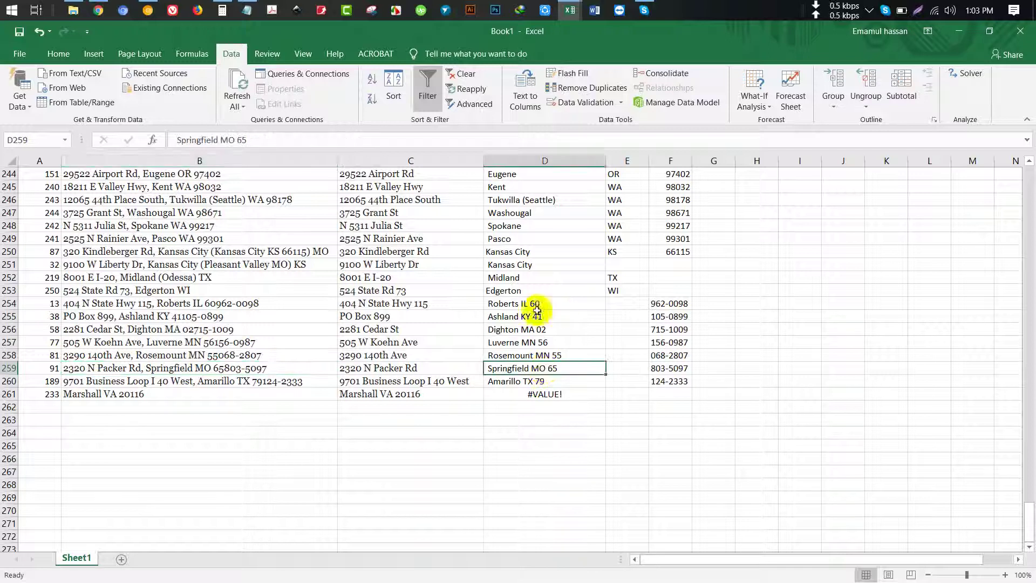
pyautogui.click(248, 303)
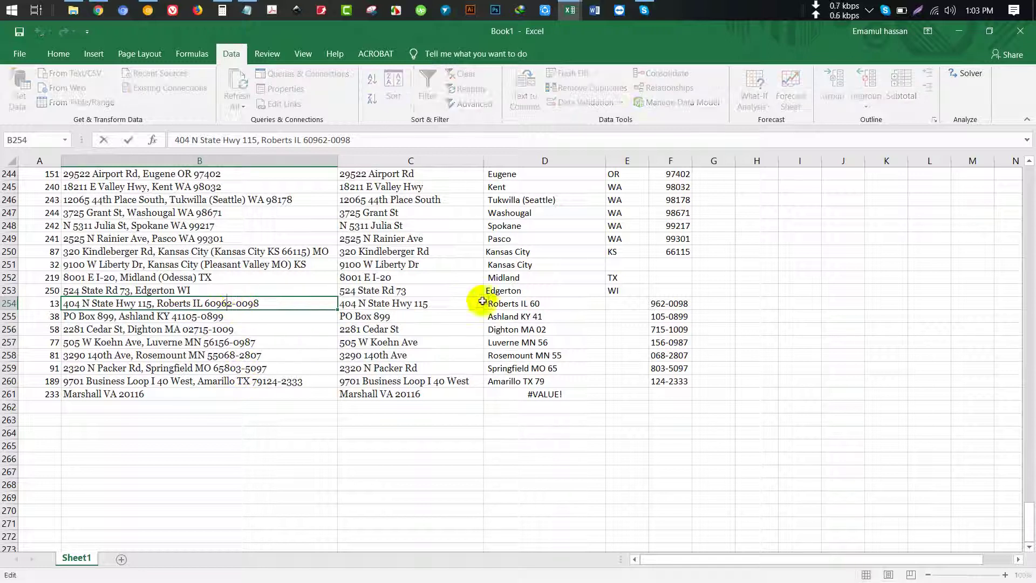
pyautogui.moveTo(667, 303)
pyautogui.mouseDown()
pyautogui.moveTo(663, 377)
pyautogui.moveTo(522, 312)
pyautogui.moveTo(629, 339)
pyautogui.mouseUp()
pyautogui.click(254, 290)
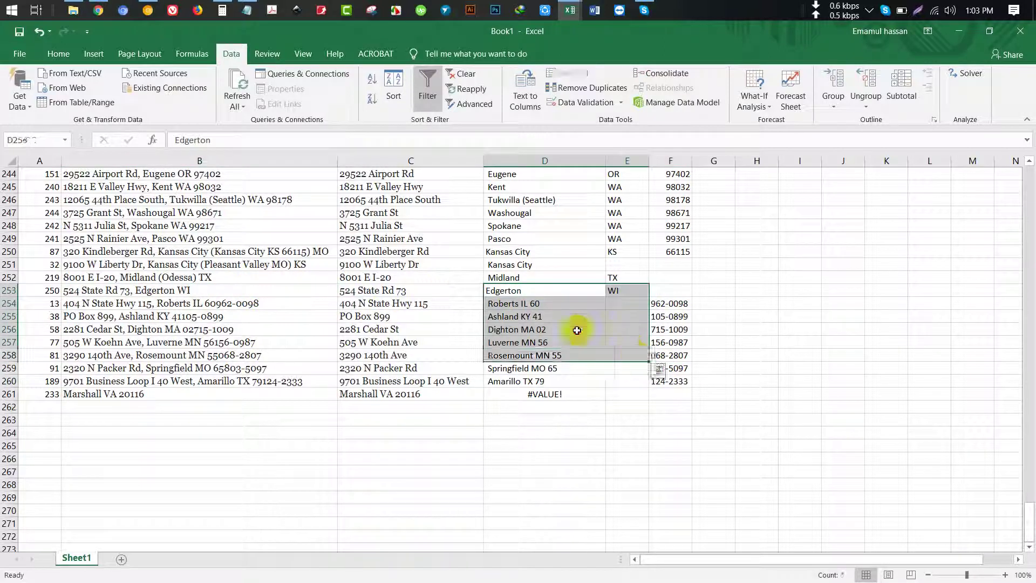
pyautogui.moveTo(526, 303); pyautogui.dragTo(661, 381)
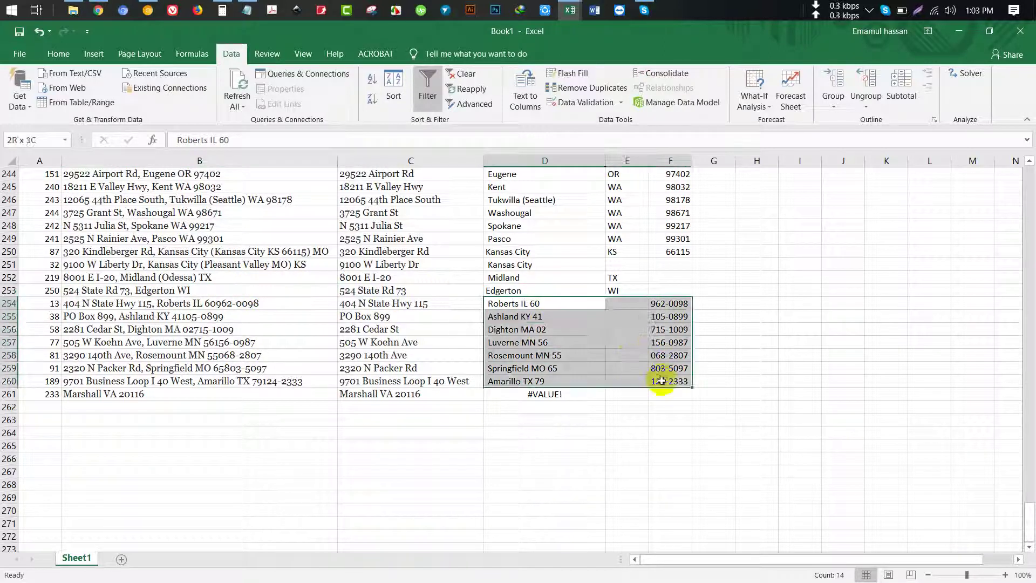
pyautogui.press('Delete')
pyautogui.click(583, 394)
pyautogui.press('Delete')
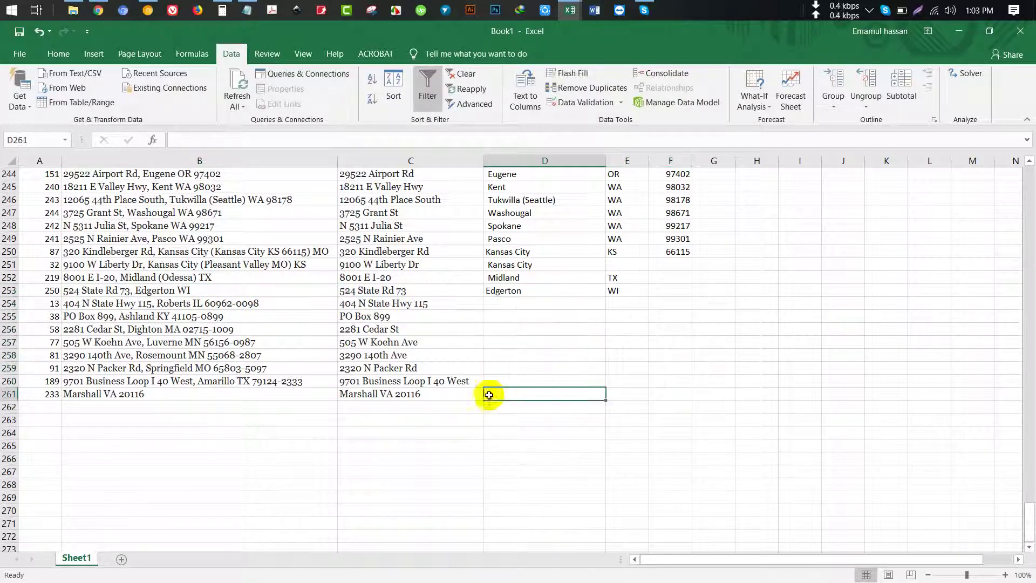
pyautogui.click(360, 393)
pyautogui.scroll(18, 416, 329)
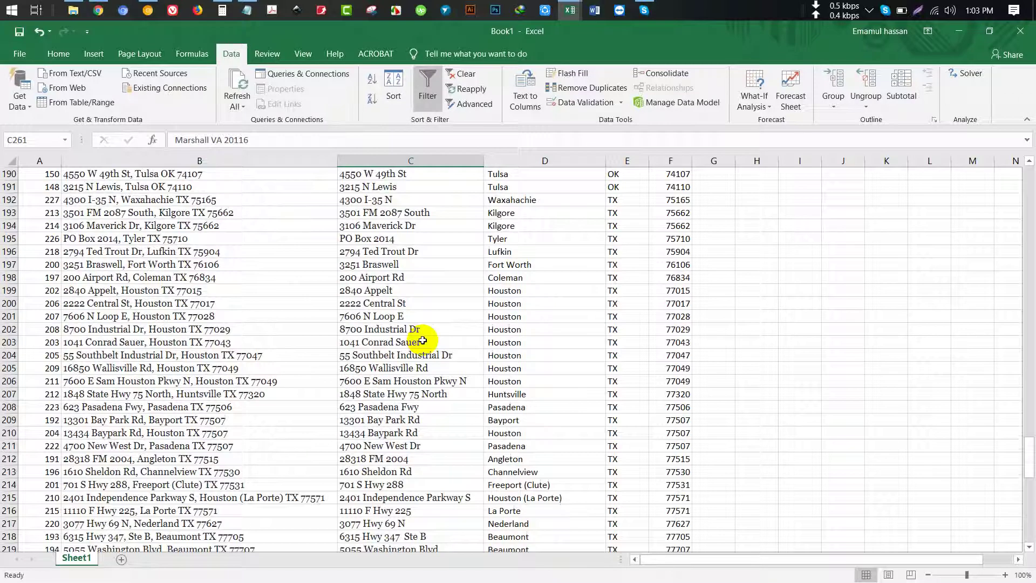